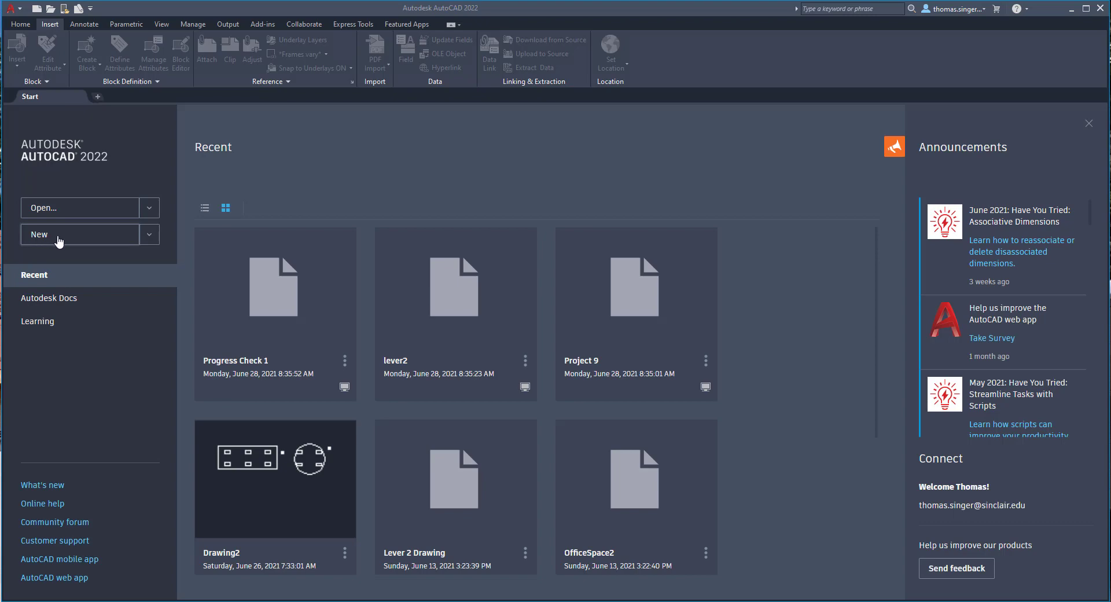
Step: Create a new blank drawing, Drawing1.dwg, from the Start tab
click(85, 238)
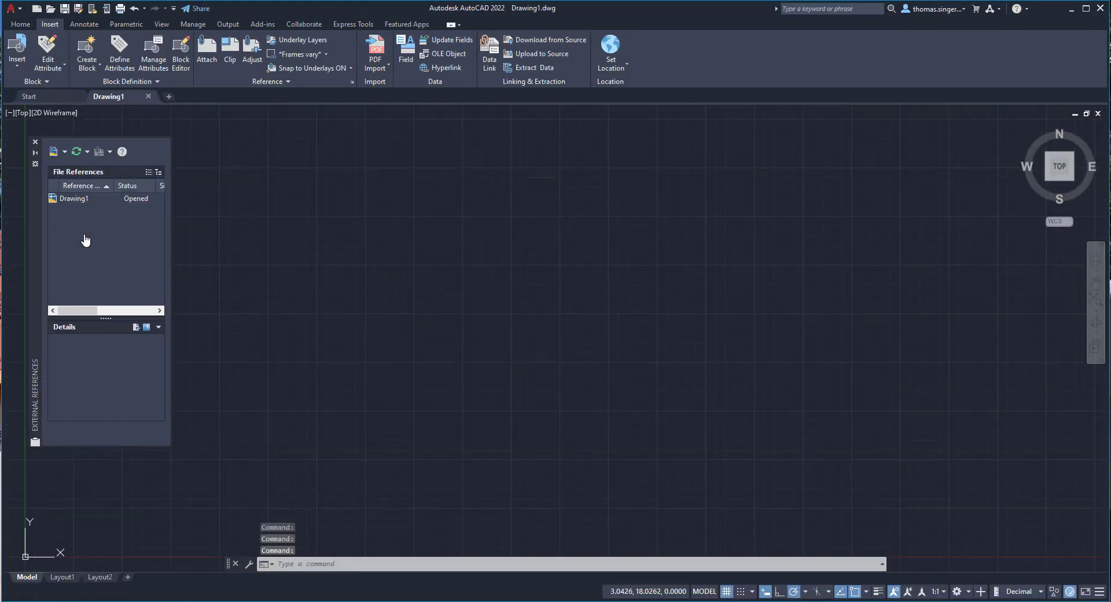
Step: Close the External References palette
click(35, 143)
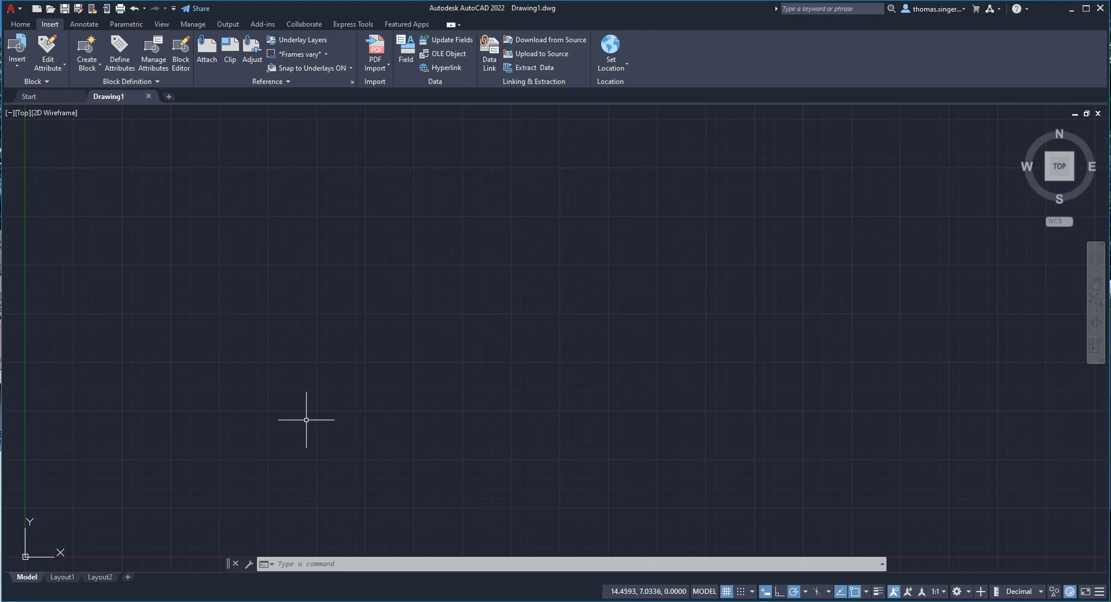
Step: Draw the closed five-sided plate outline with lines, including the angled upper-right corner and sloping bottom
click(21, 27)
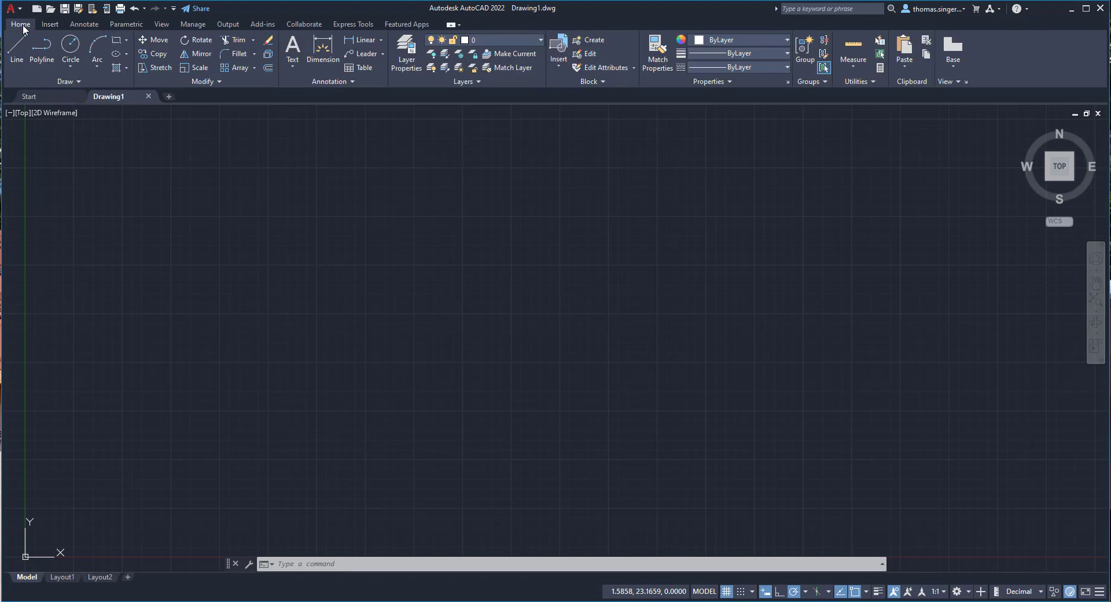
click(17, 48)
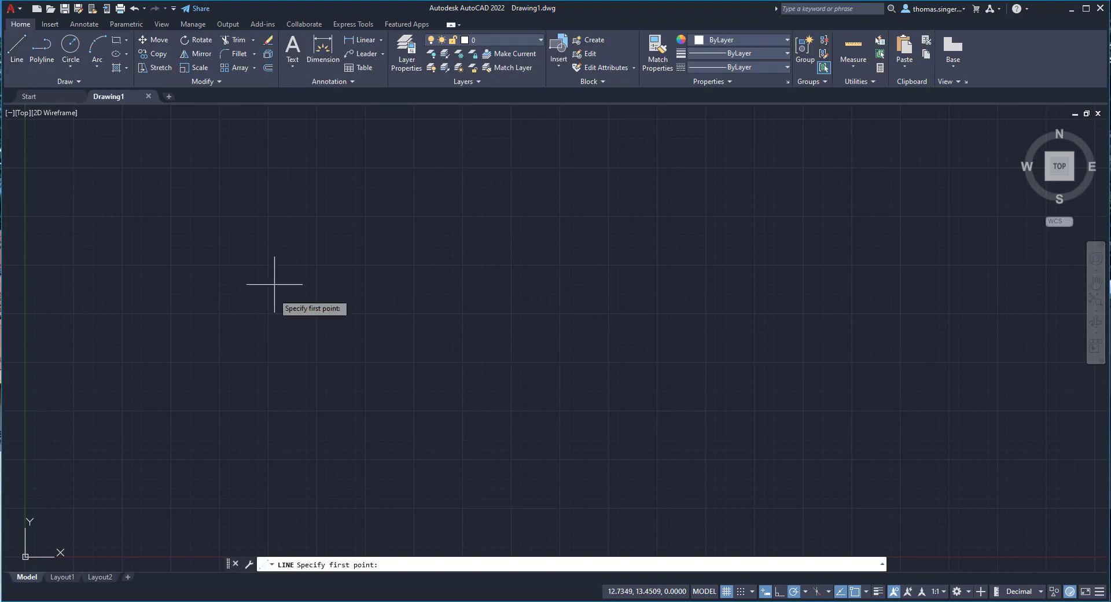
click(259, 333)
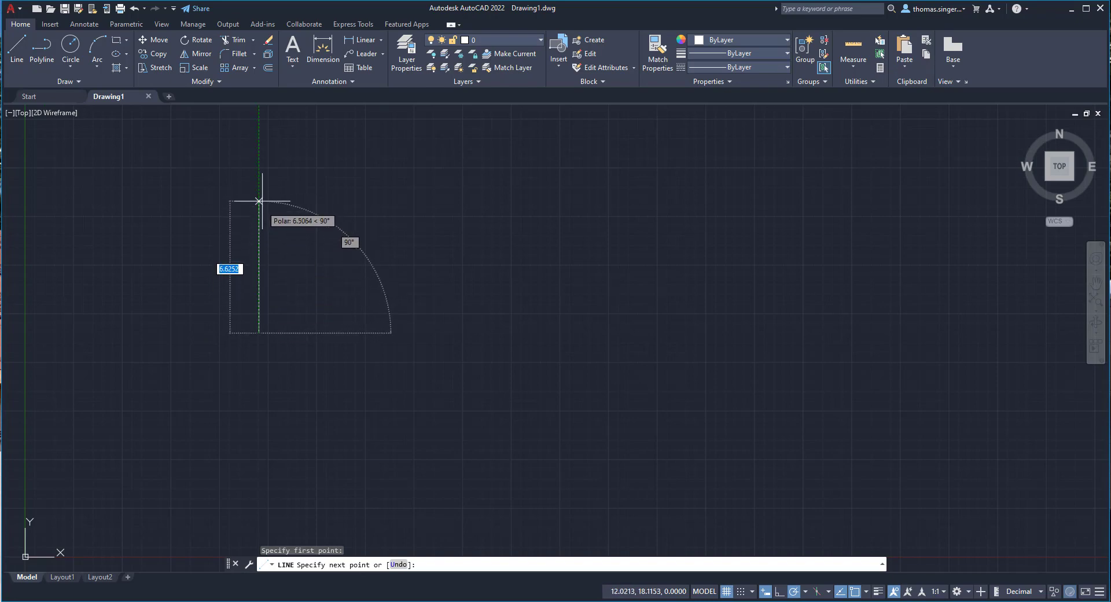
click(259, 200)
click(515, 201)
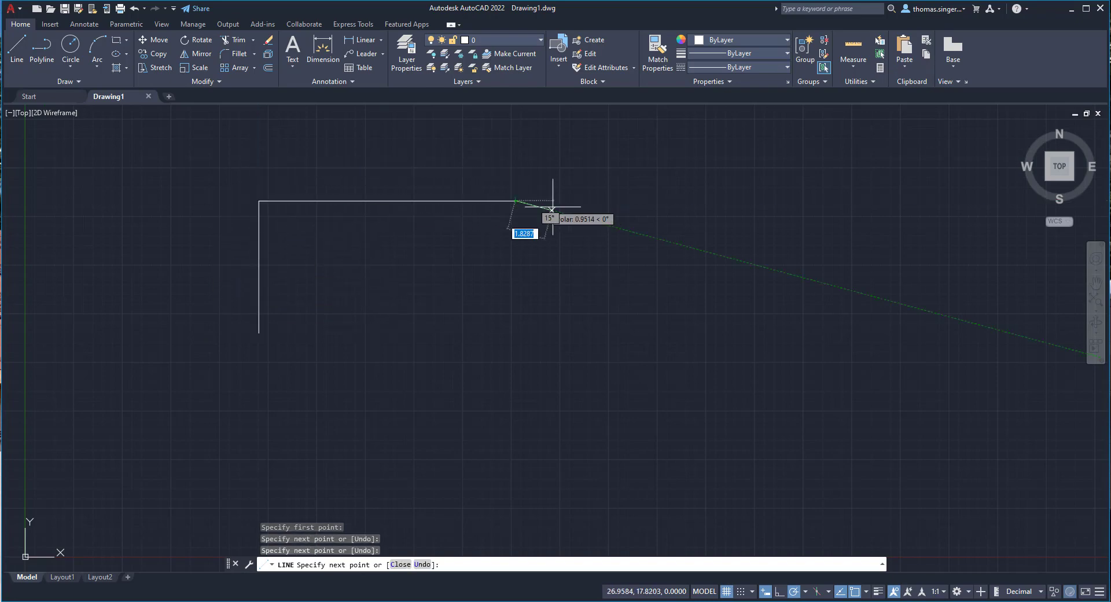
click(599, 258)
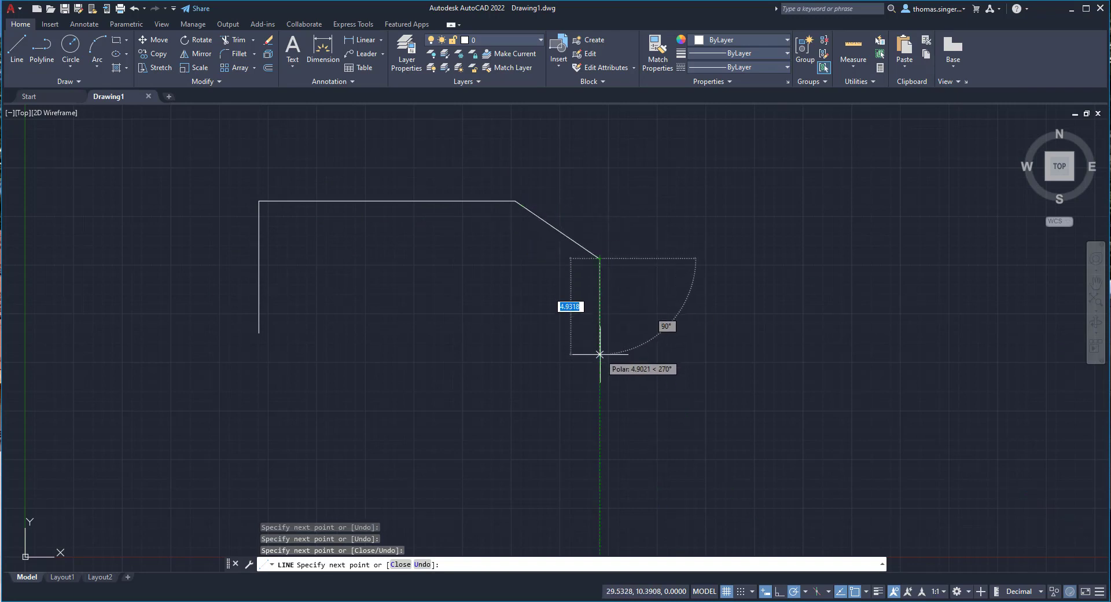
click(600, 354)
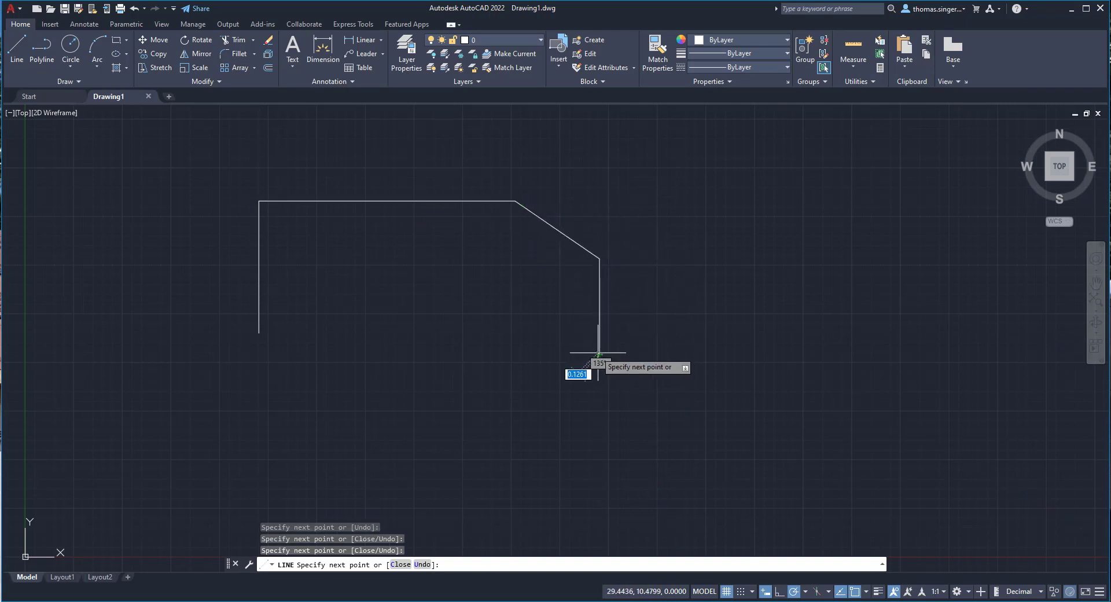
click(259, 333)
right_click(166, 307)
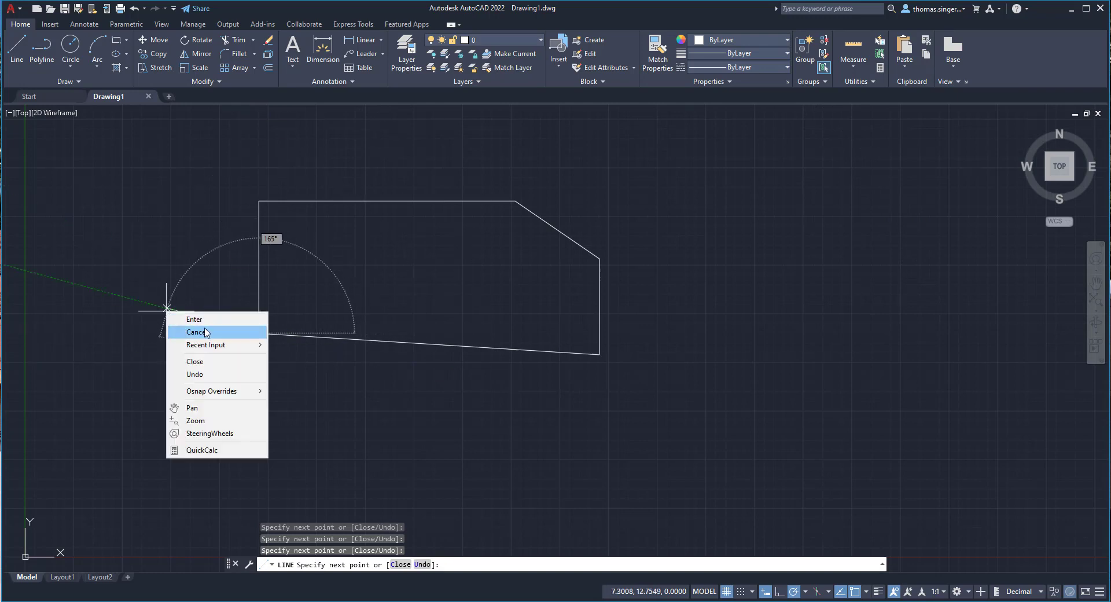
click(201, 319)
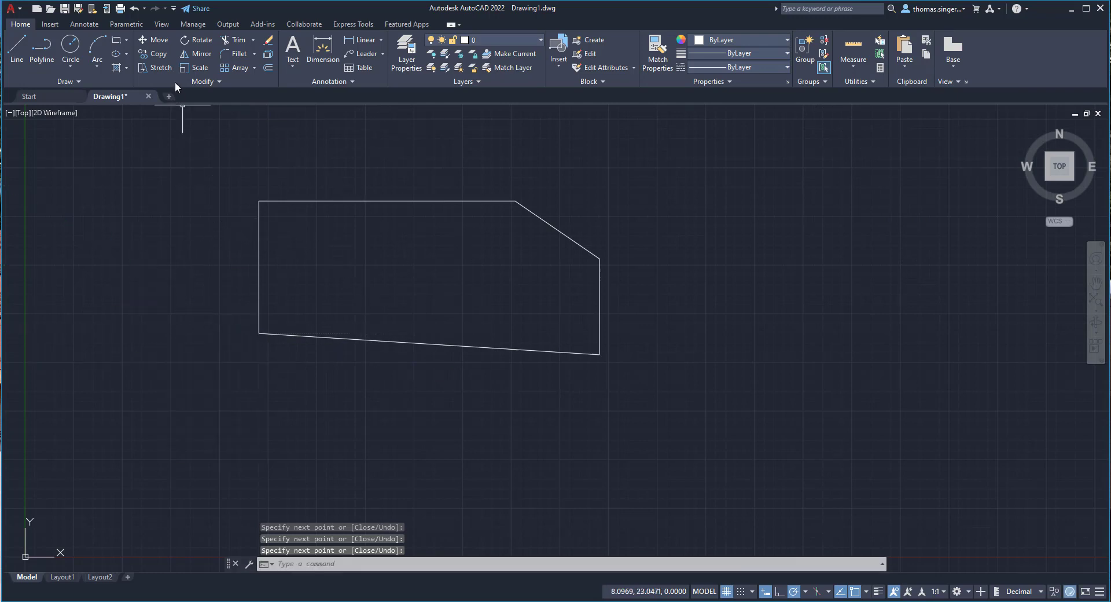
Step: Draw two equal circles of radius 1.4553 side by side near the plate's left end
click(74, 50)
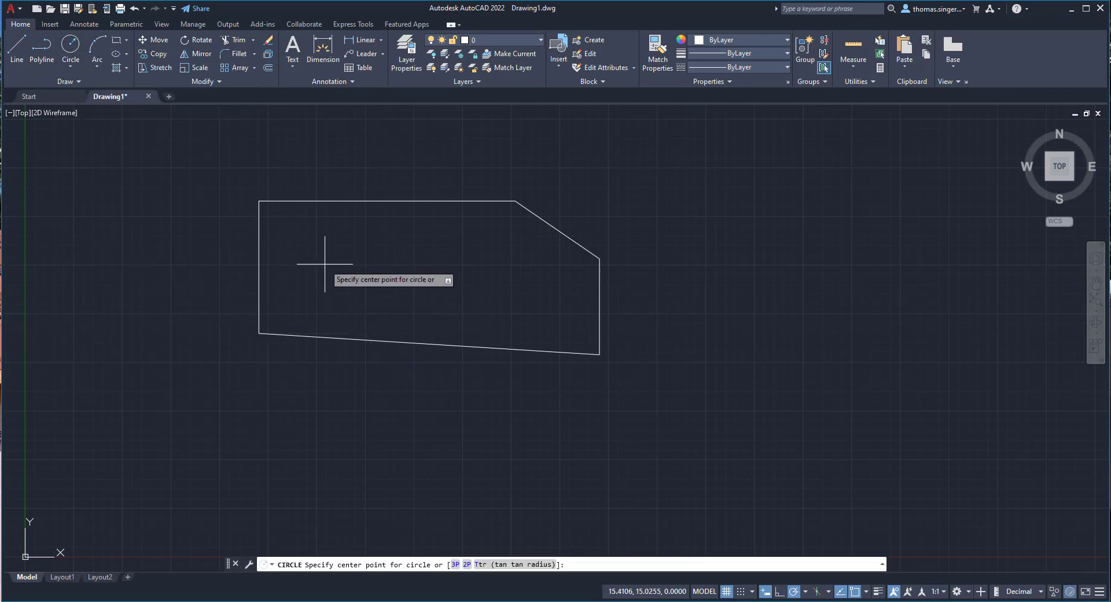
click(315, 263)
click(343, 263)
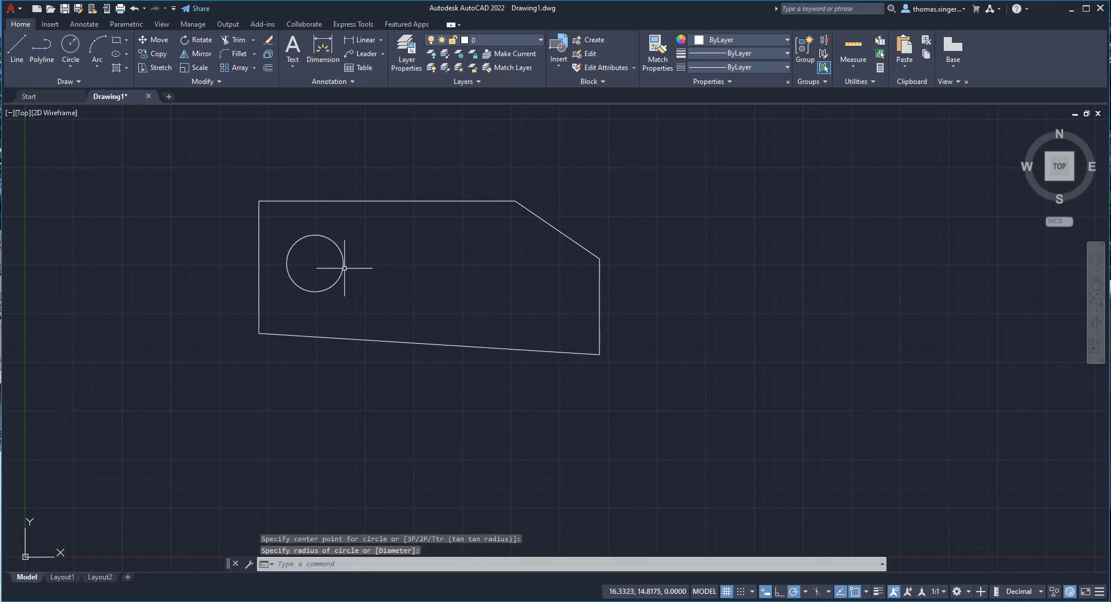
right_click(458, 266)
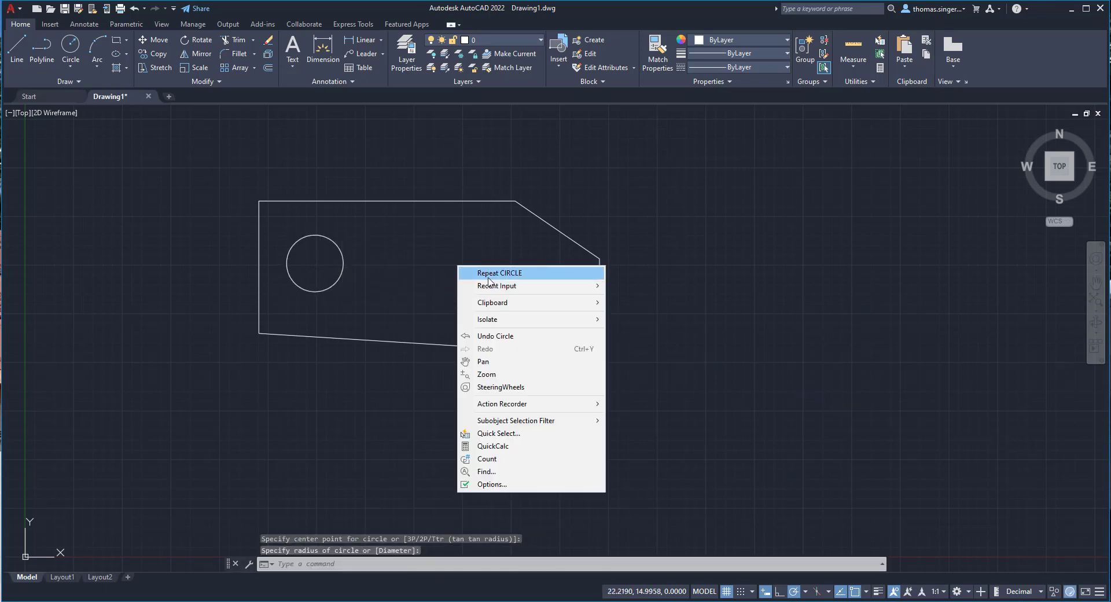
click(489, 273)
click(448, 277)
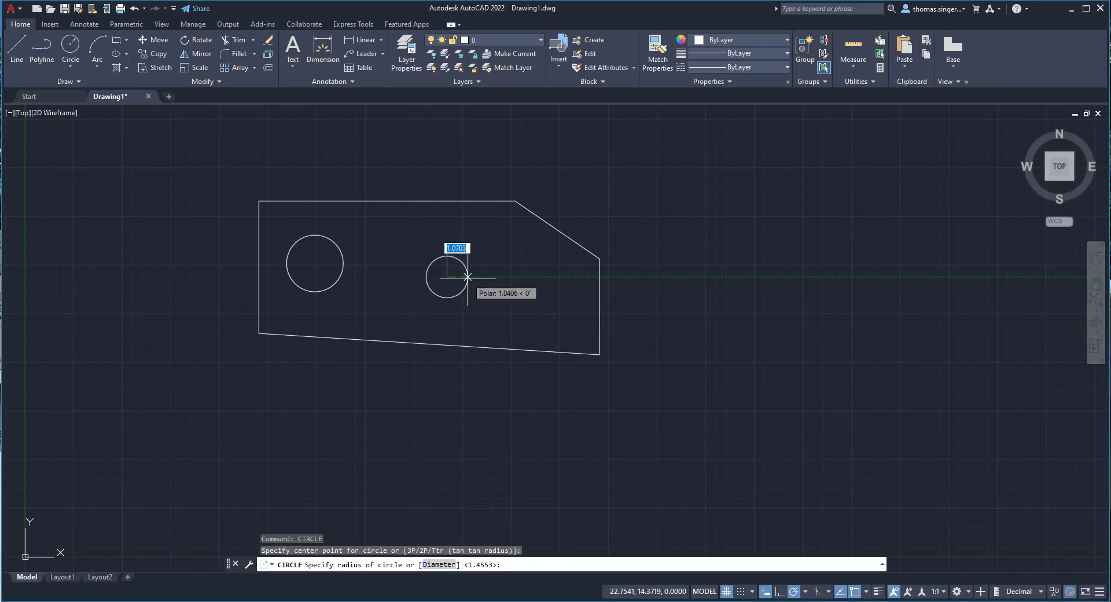
key(Return)
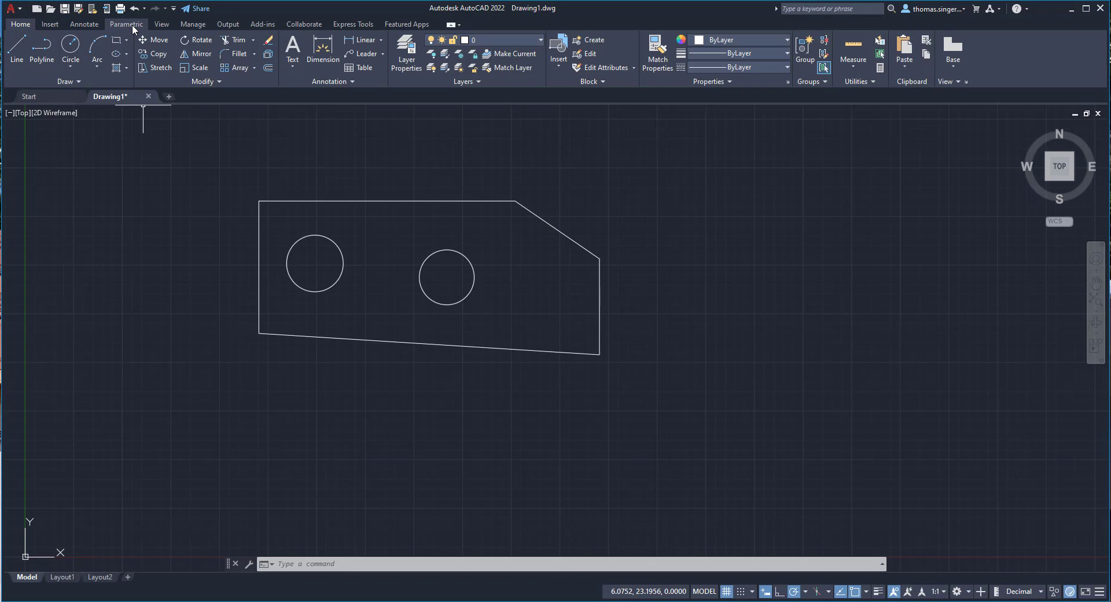
Step: Enable the Visualize ribbon tab and display its lighting, materials and render tools
right_click(472, 27)
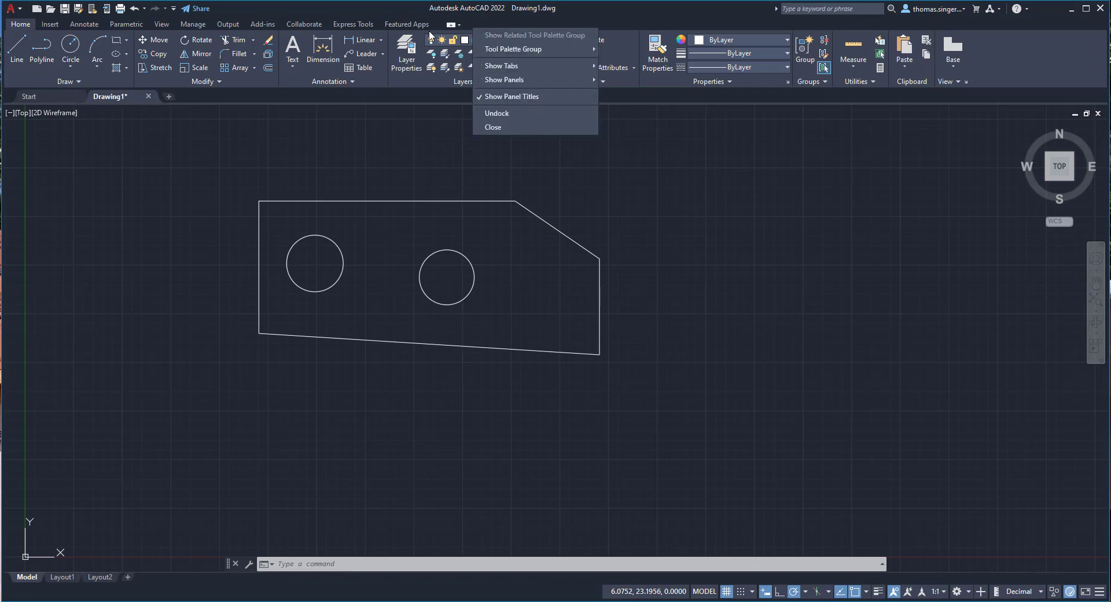
mouse_move(506, 66)
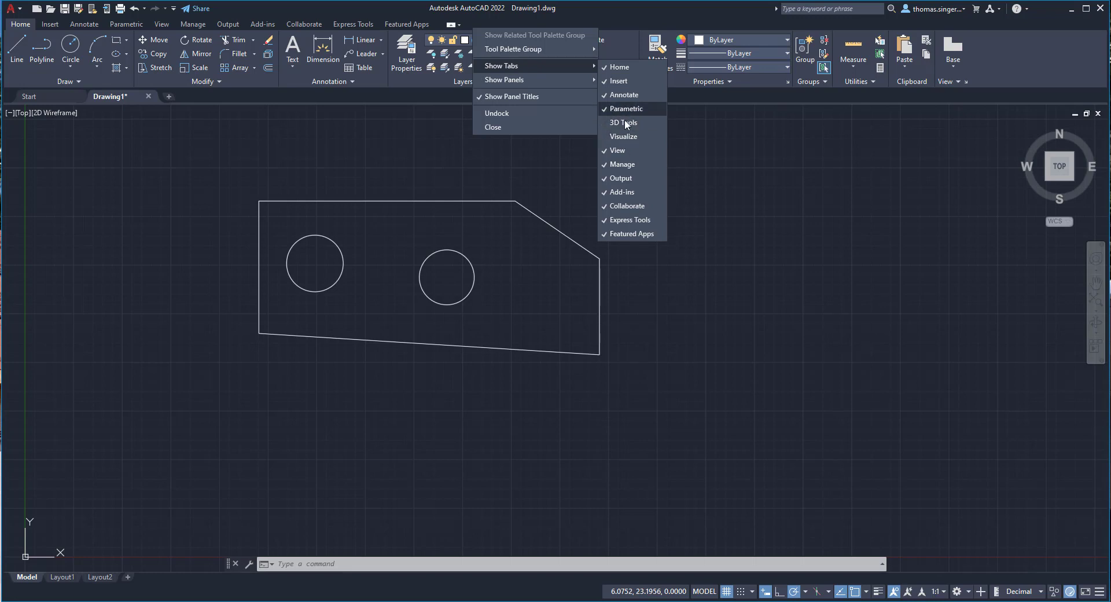
click(605, 136)
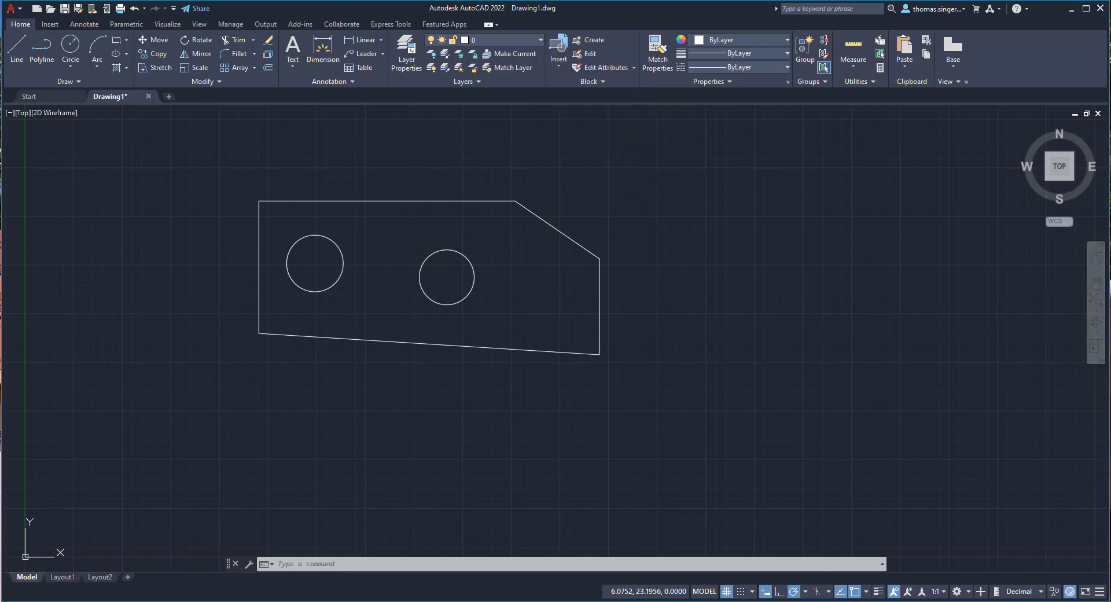
click(167, 24)
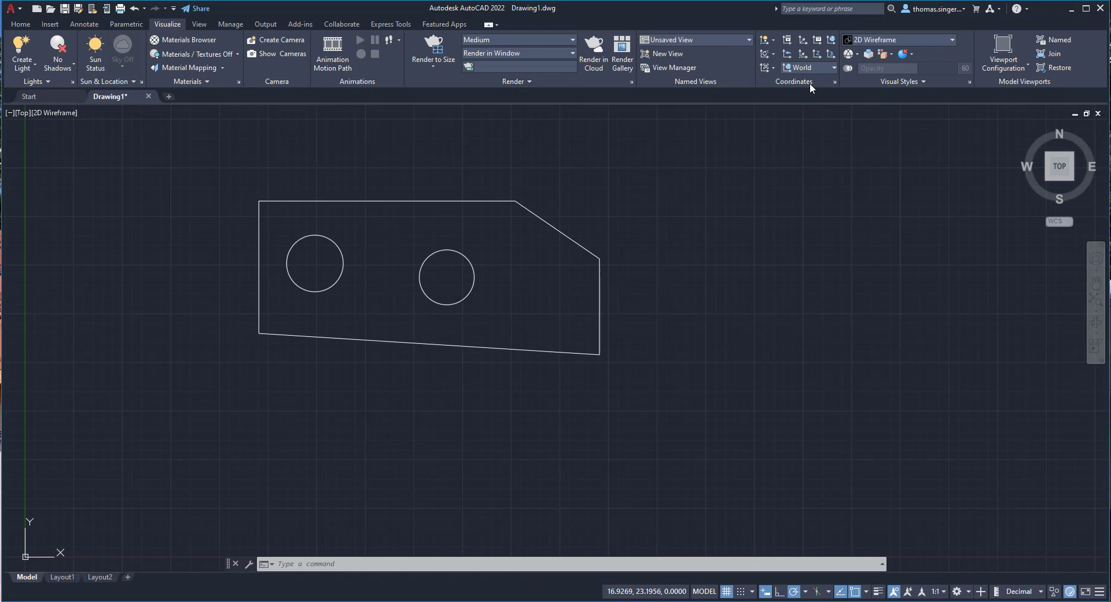
Step: Switch the ribbon to the Parametric tab
click(135, 23)
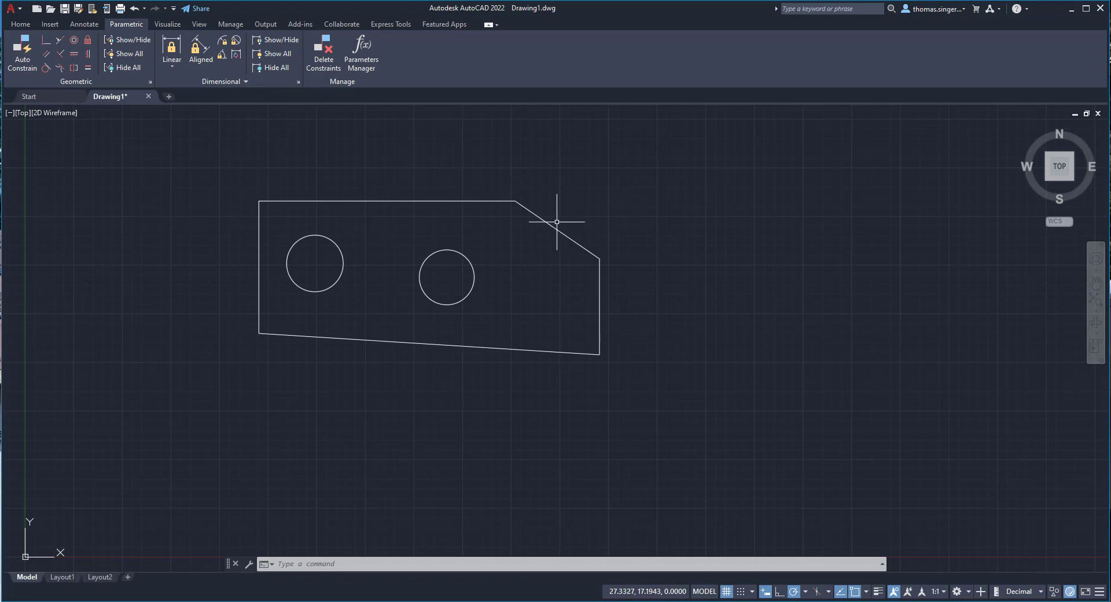
Step: Draw three lines forming a rectangular notch that crosses the plate's top edge
click(19, 26)
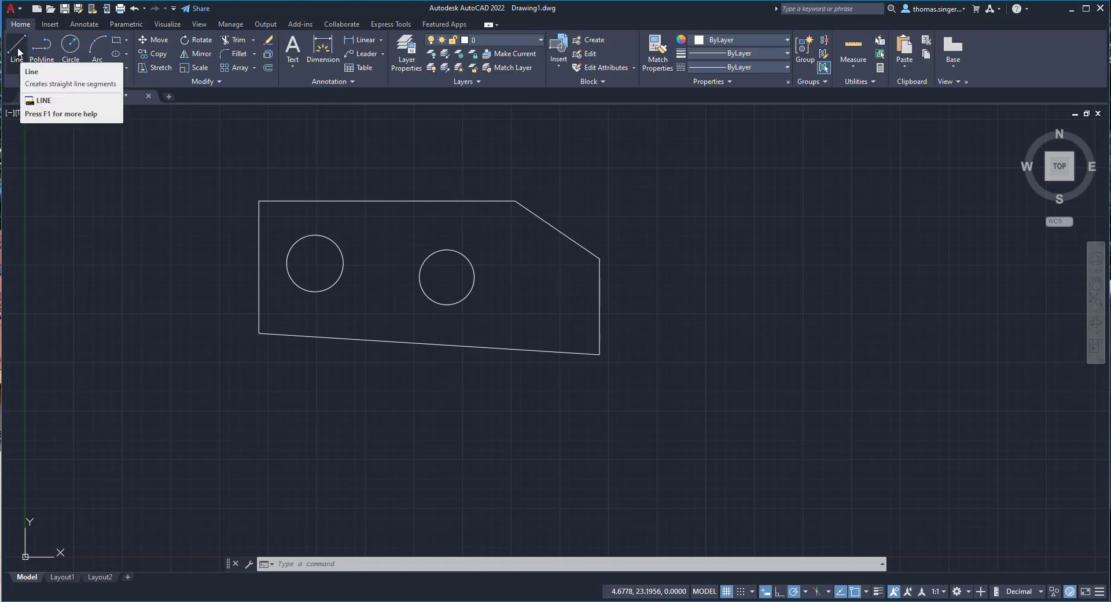
click(16, 47)
scroll(370, 208, up, 6)
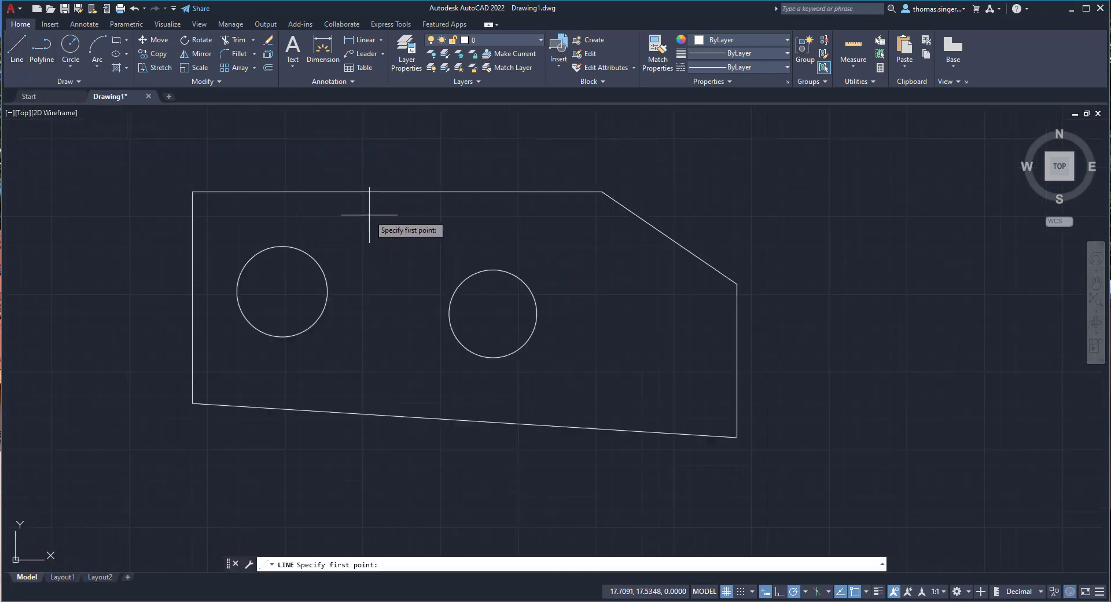
click(341, 141)
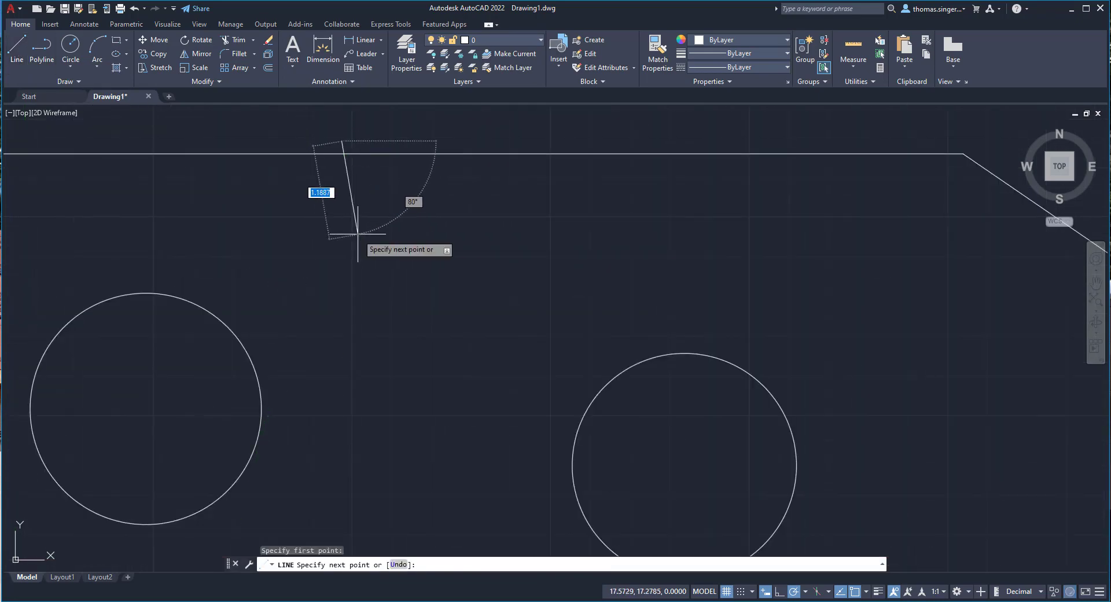
click(342, 244)
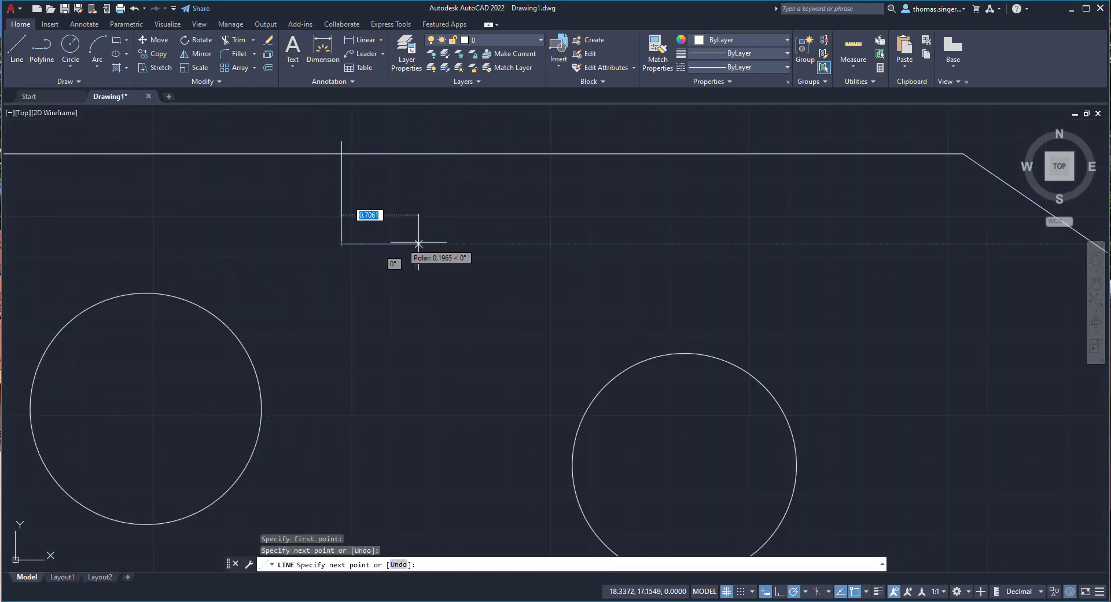
click(601, 243)
click(601, 132)
right_click(600, 132)
click(618, 138)
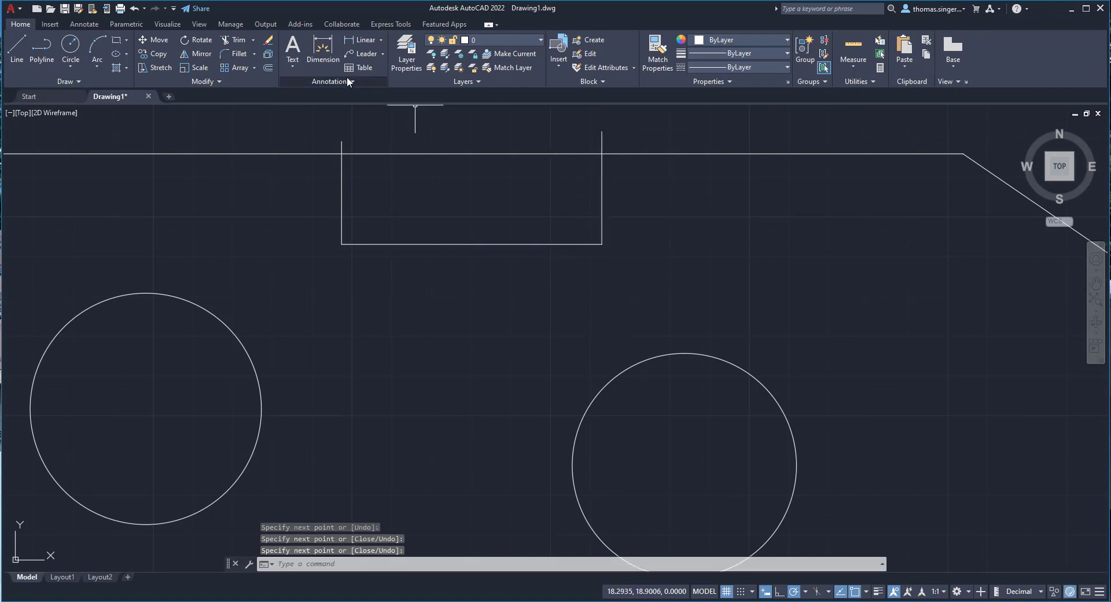
Step: Trim away the stubs above the top edge and the edge segment inside the notch
click(230, 37)
click(341, 143)
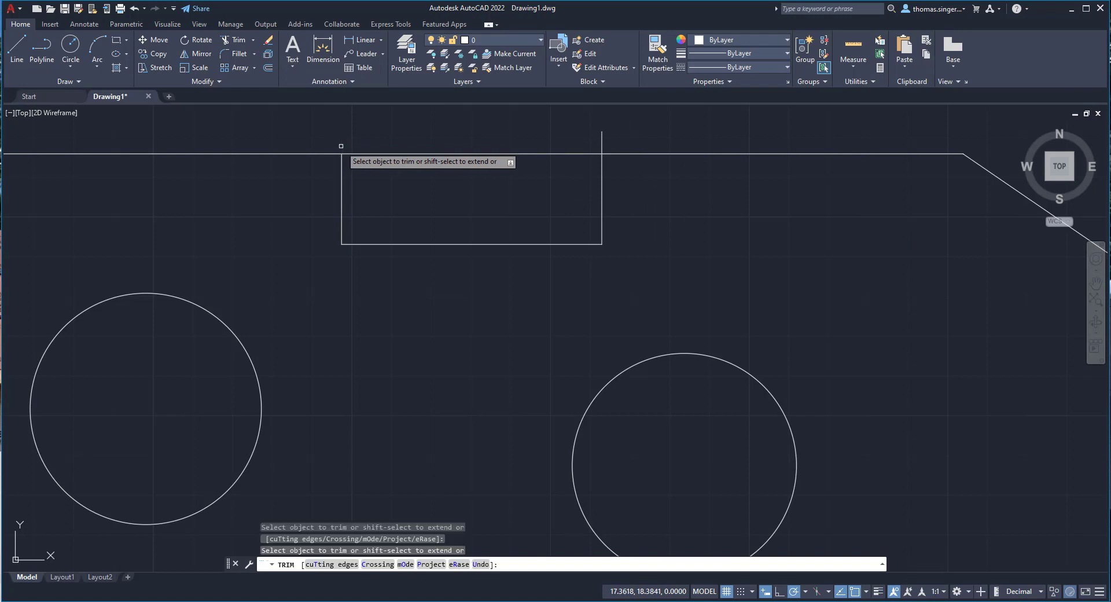
click(388, 155)
click(601, 139)
scroll(524, 184, down, 5)
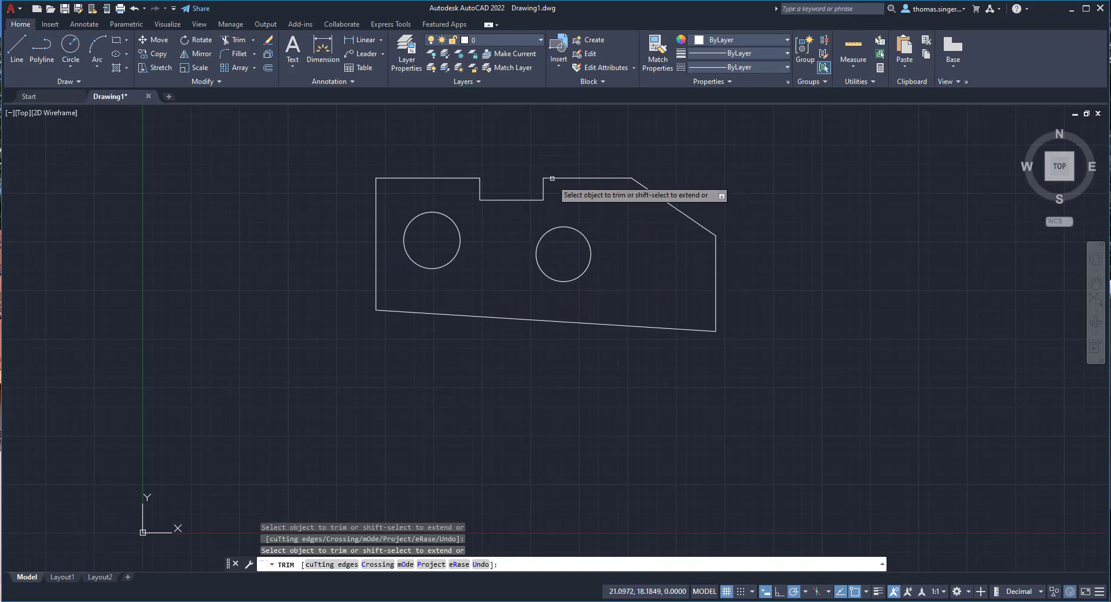
right_click(540, 144)
click(567, 150)
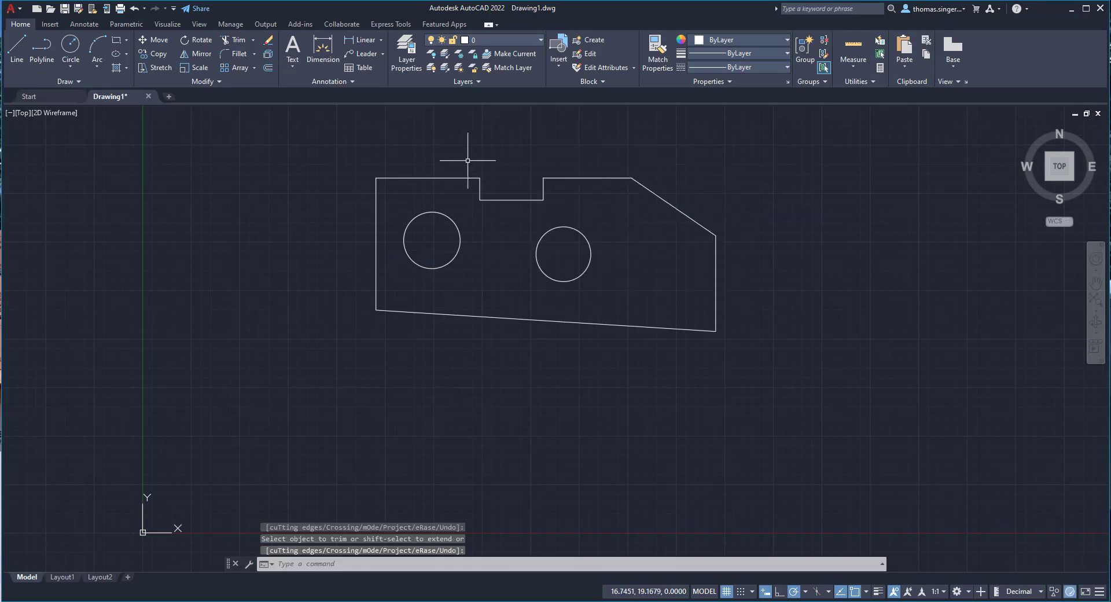
Step: Grip-stretch the top-left edge upward and snap the notch corner level with it
click(437, 175)
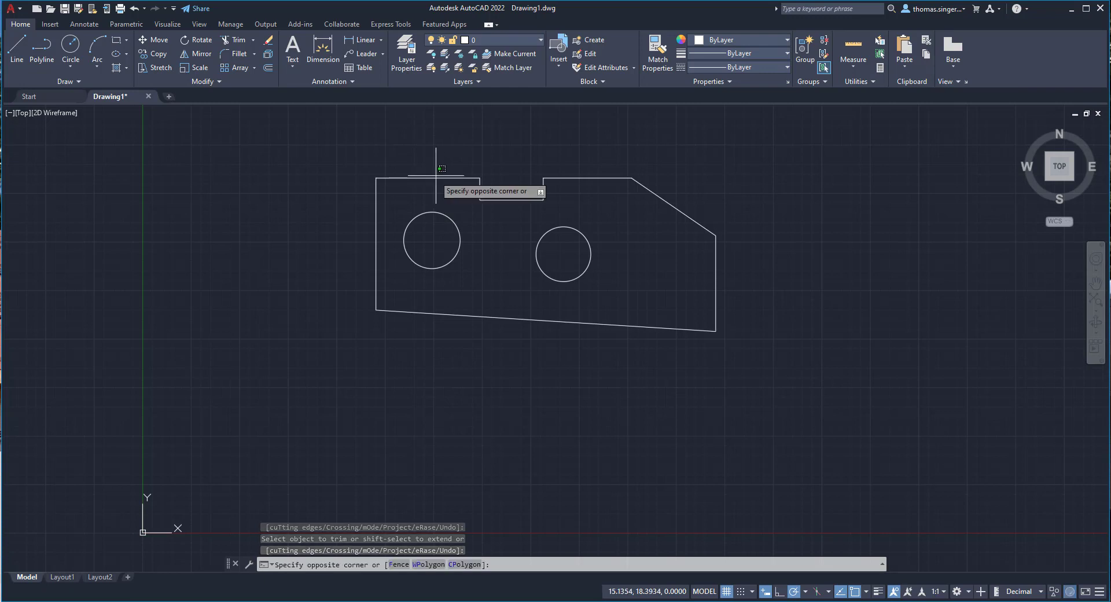
click(367, 183)
click(480, 178)
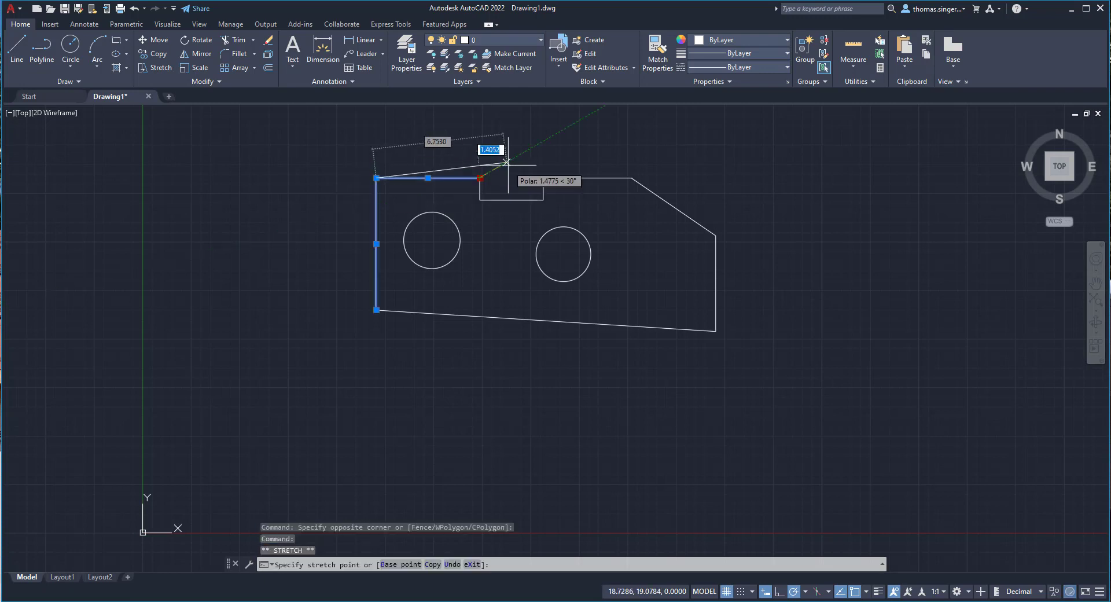
key(Escape)
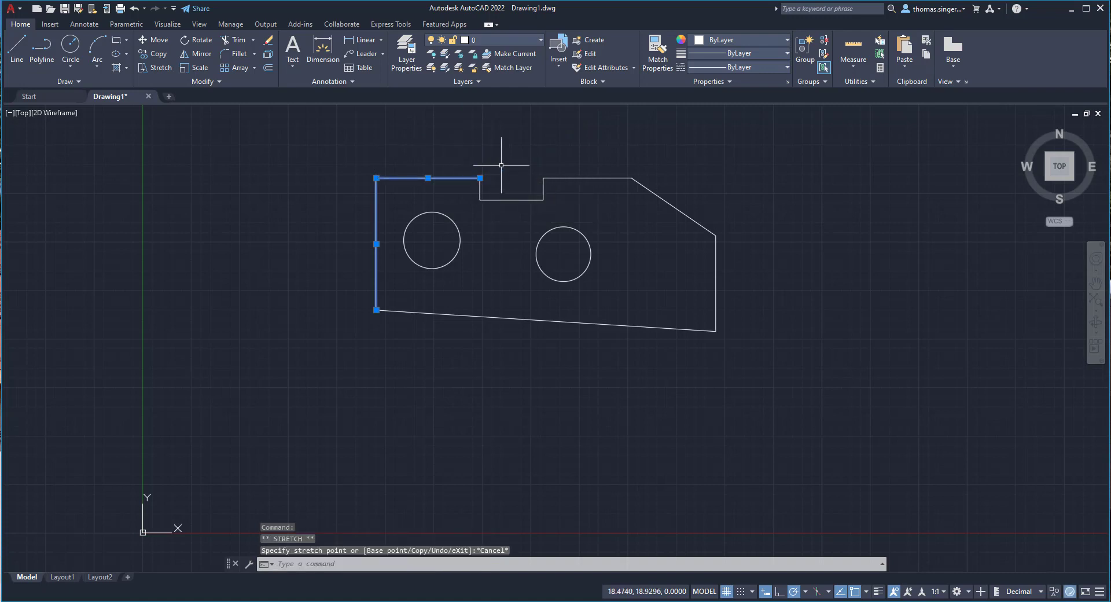
click(501, 165)
click(468, 180)
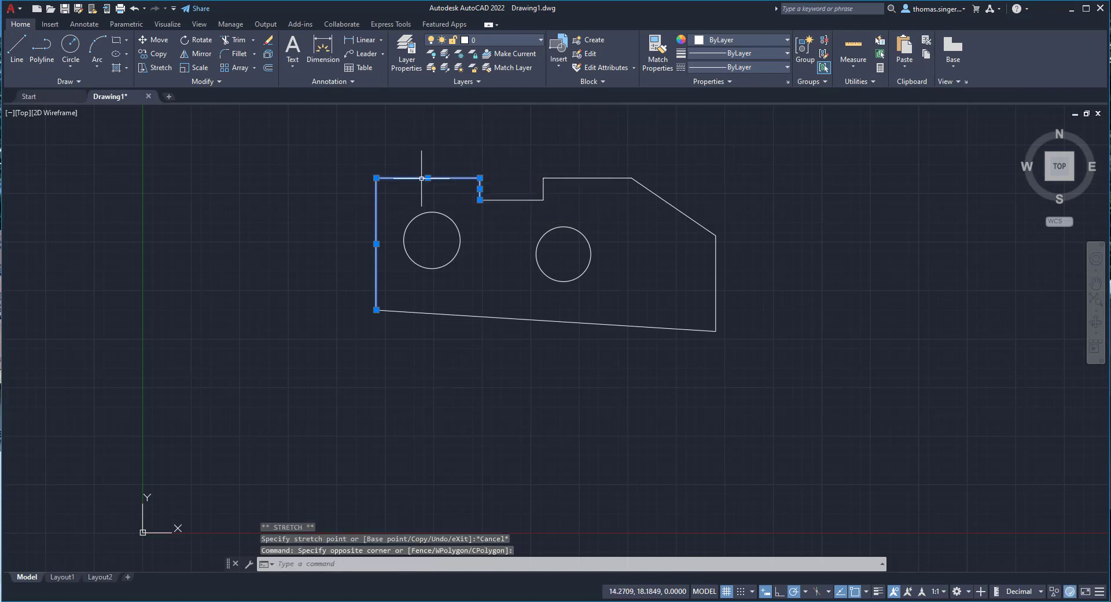
click(428, 177)
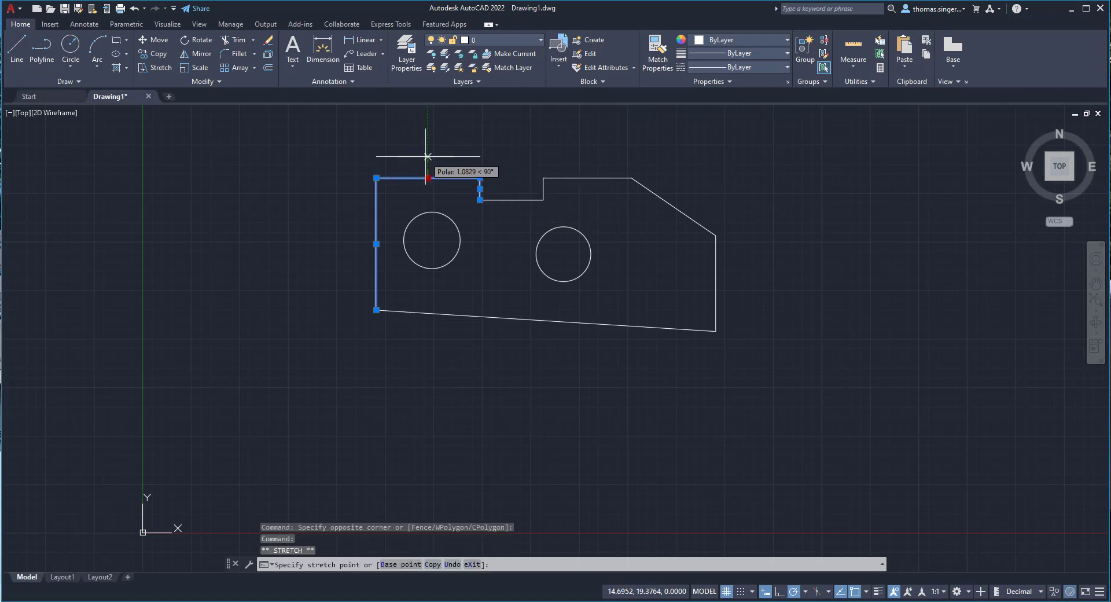
click(428, 157)
click(480, 178)
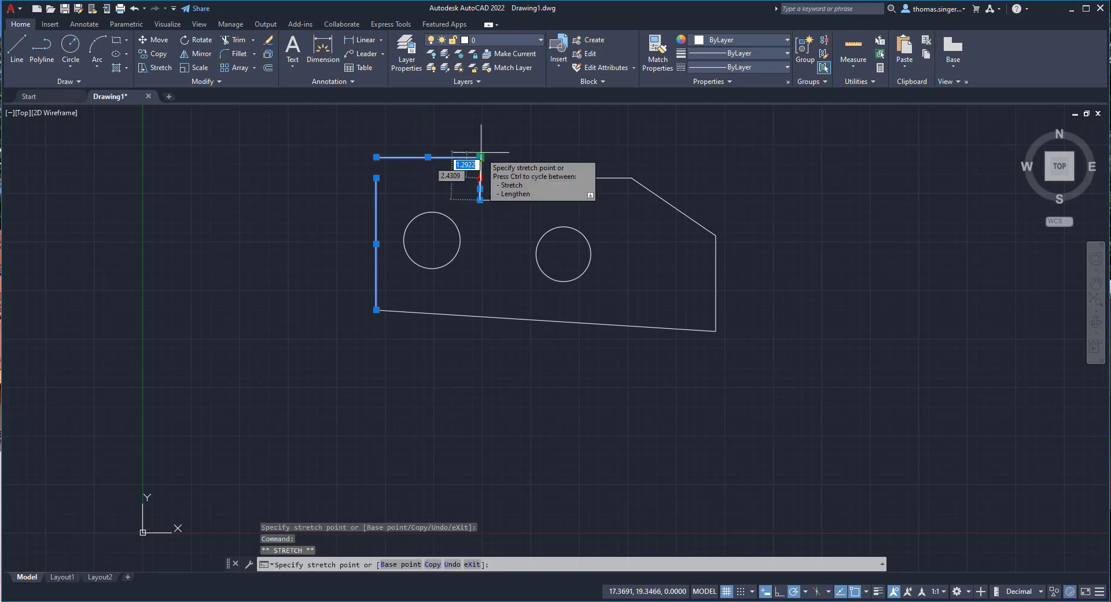
click(480, 157)
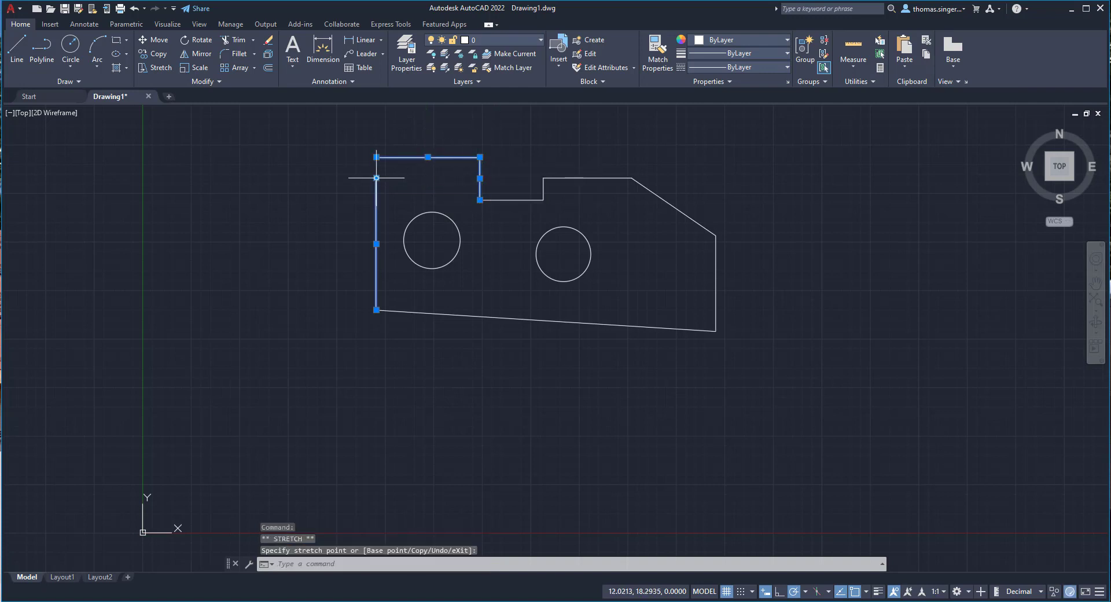
click(377, 157)
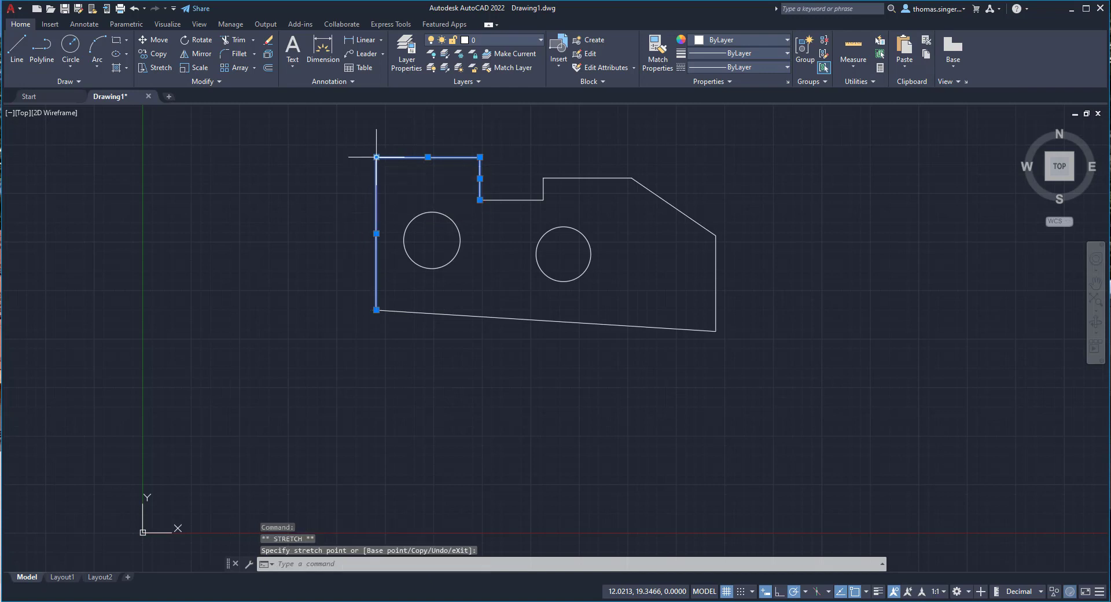
key(Escape)
key(Escape)
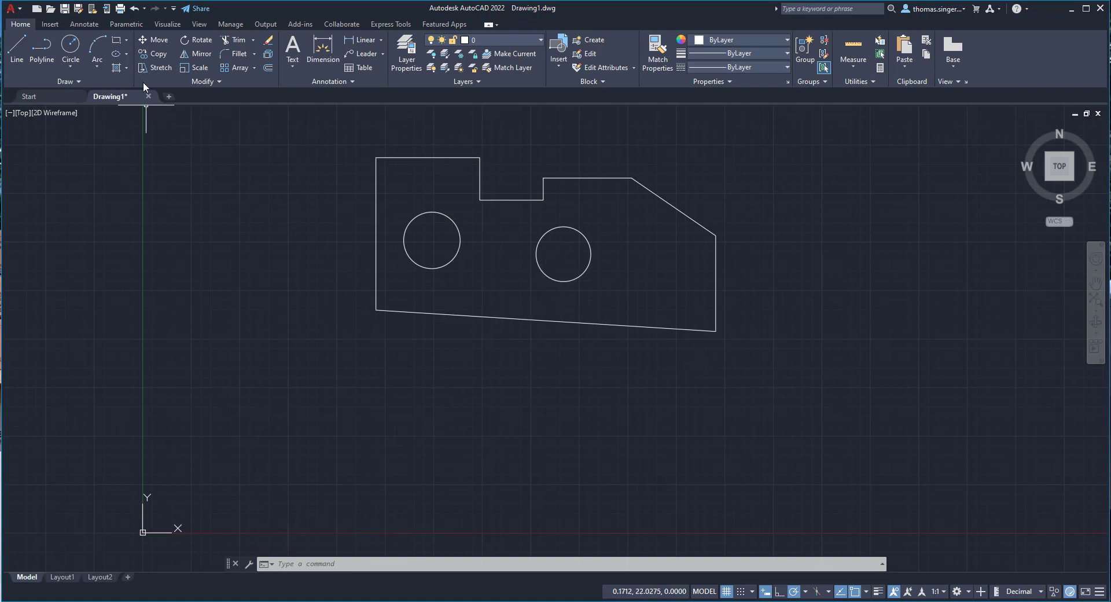
Step: Bring the Parametric tab's constraint tools back onto the ribbon
click(127, 23)
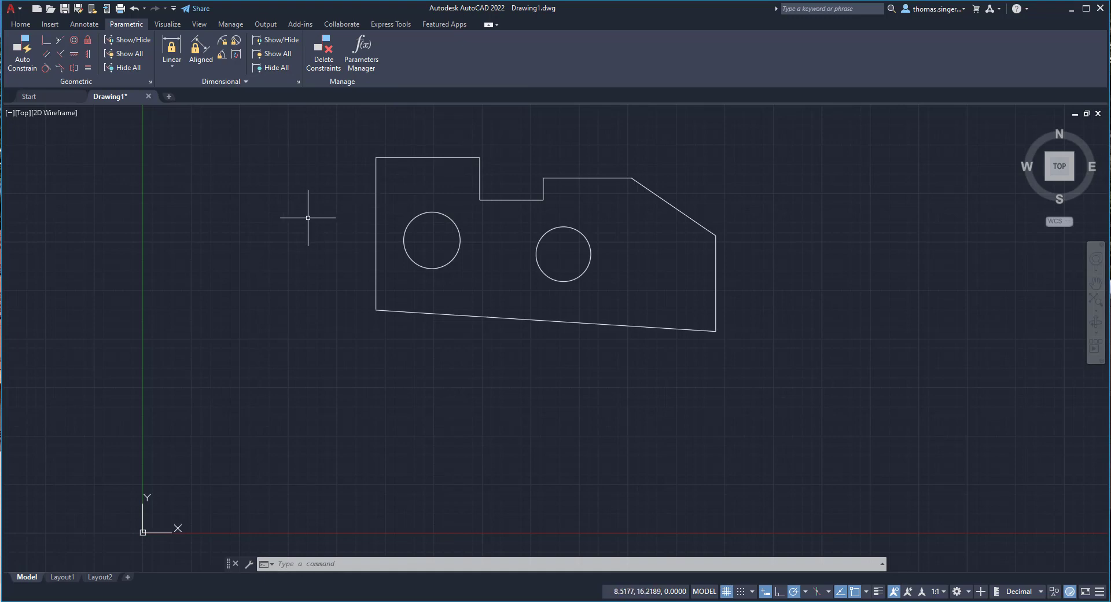
click(361, 52)
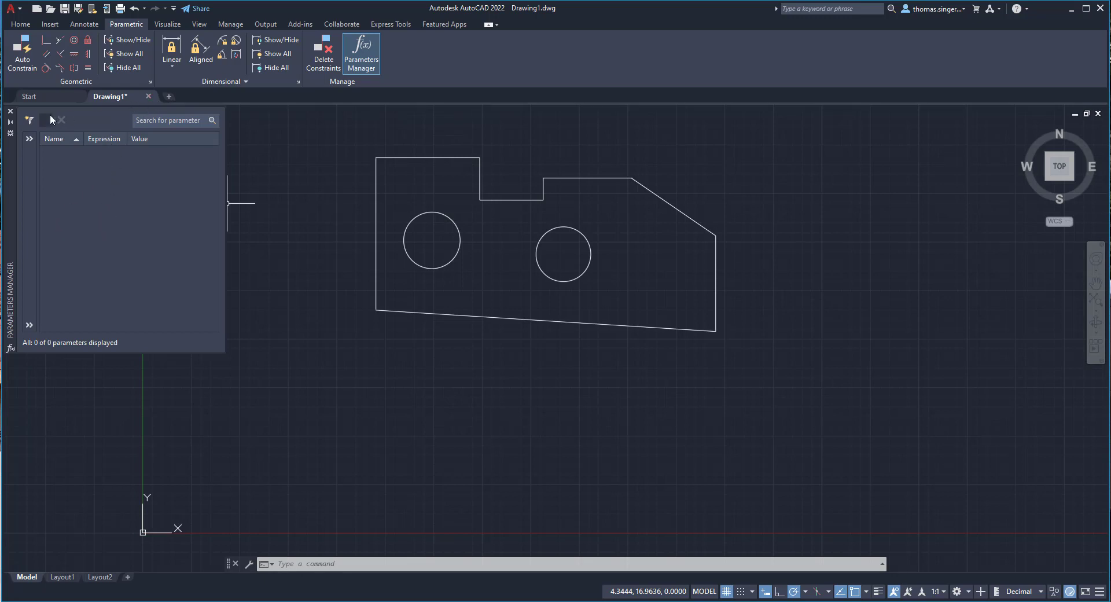
click(10, 111)
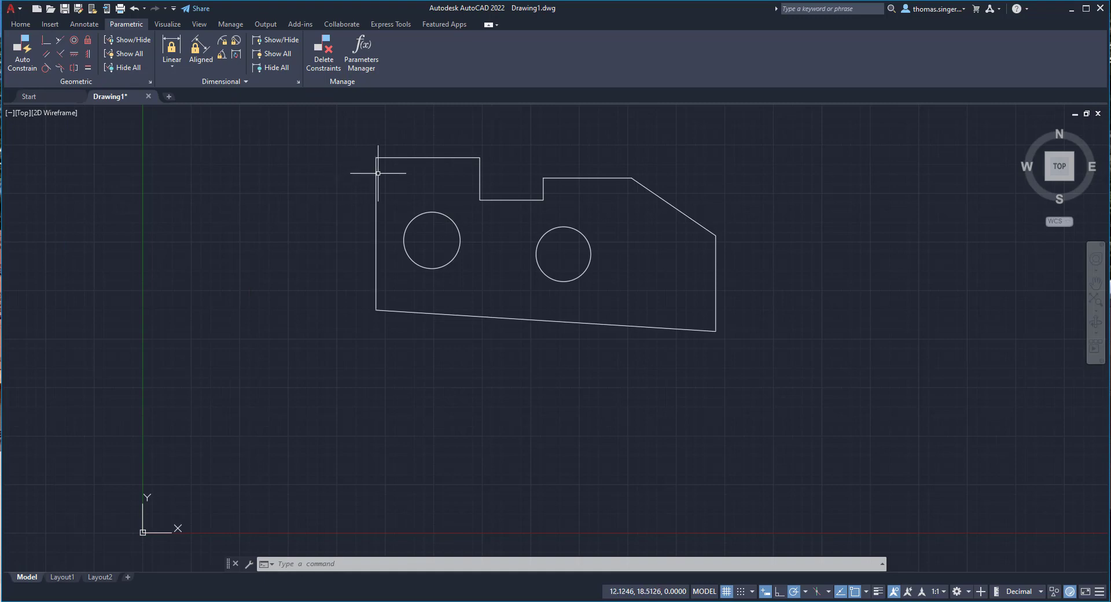
Step: Pull the left edge's top end off the top edge, opening a gap at the upper-left corner
click(376, 153)
click(377, 155)
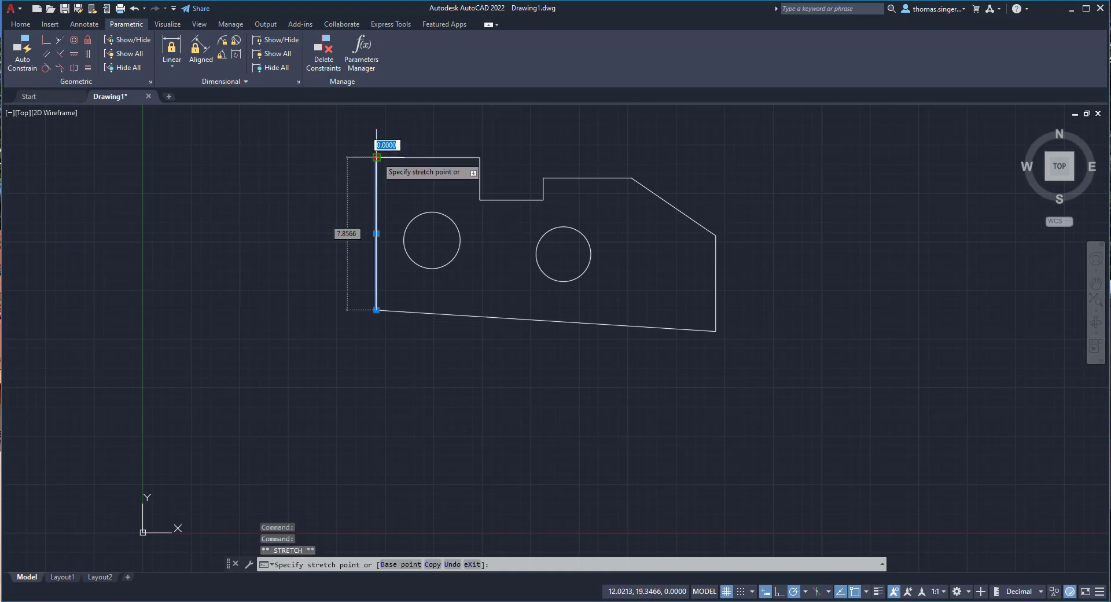
key(Escape)
key(Escape)
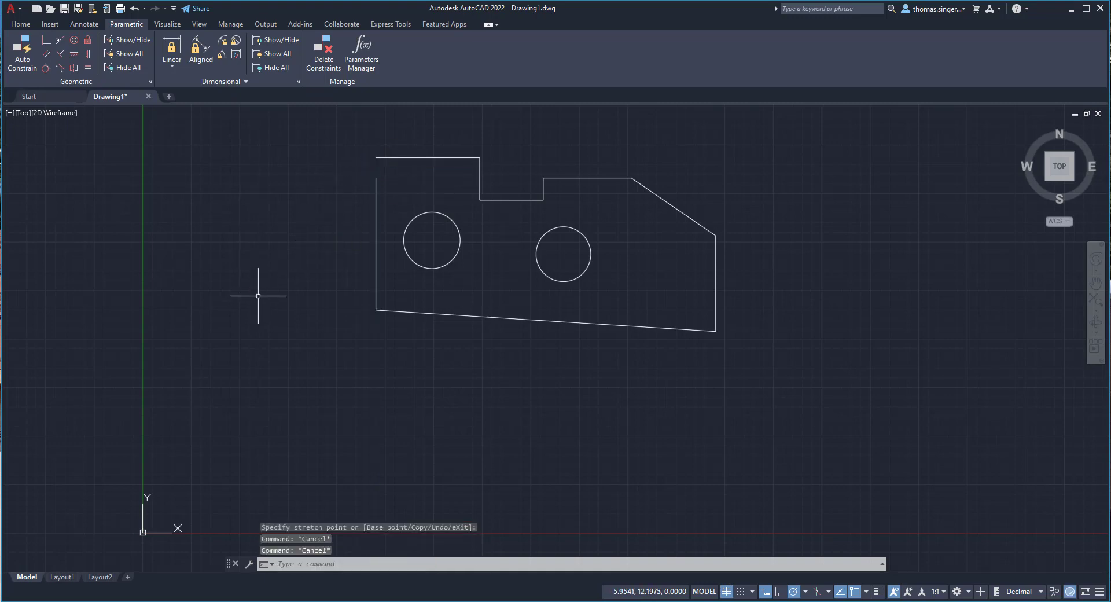
scroll(381, 159, up, 2)
scroll(382, 159, up, 2)
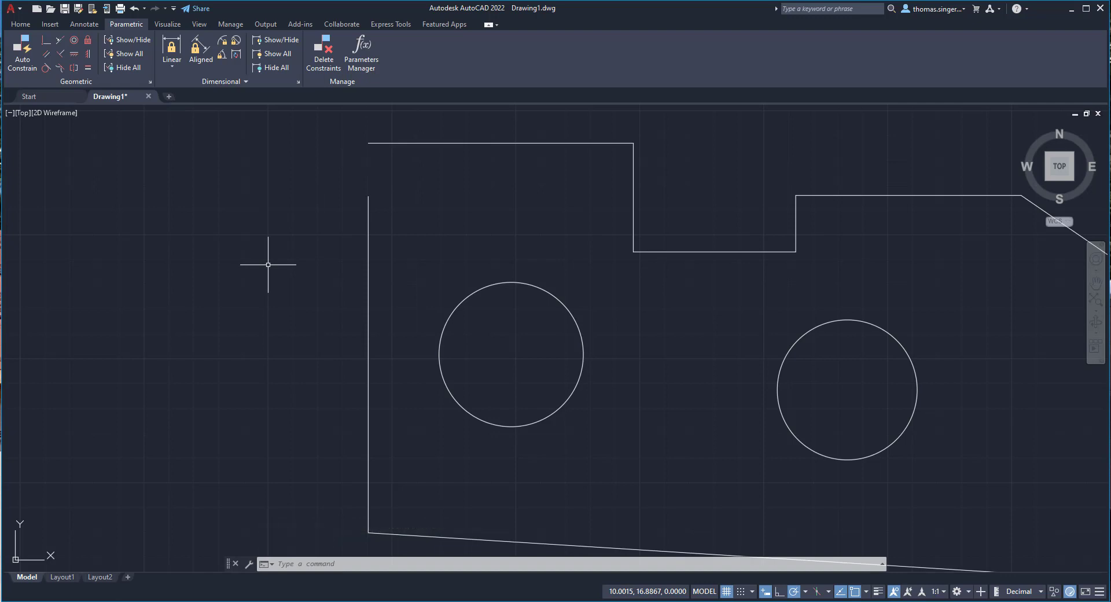
Step: Make the left edge's top end coincident with the top edge's left end
click(44, 42)
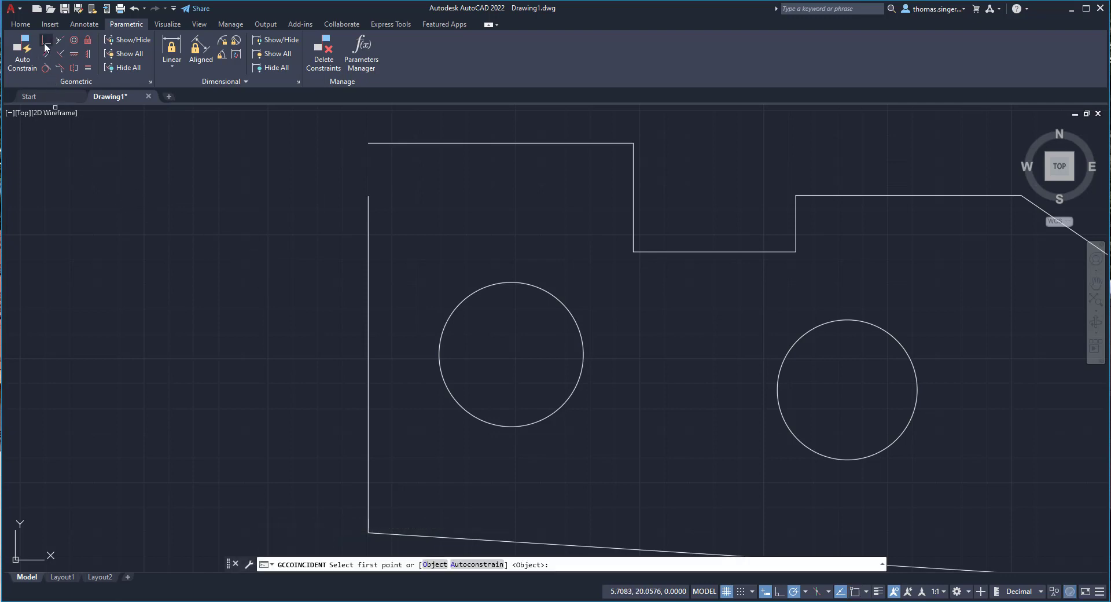
click(371, 206)
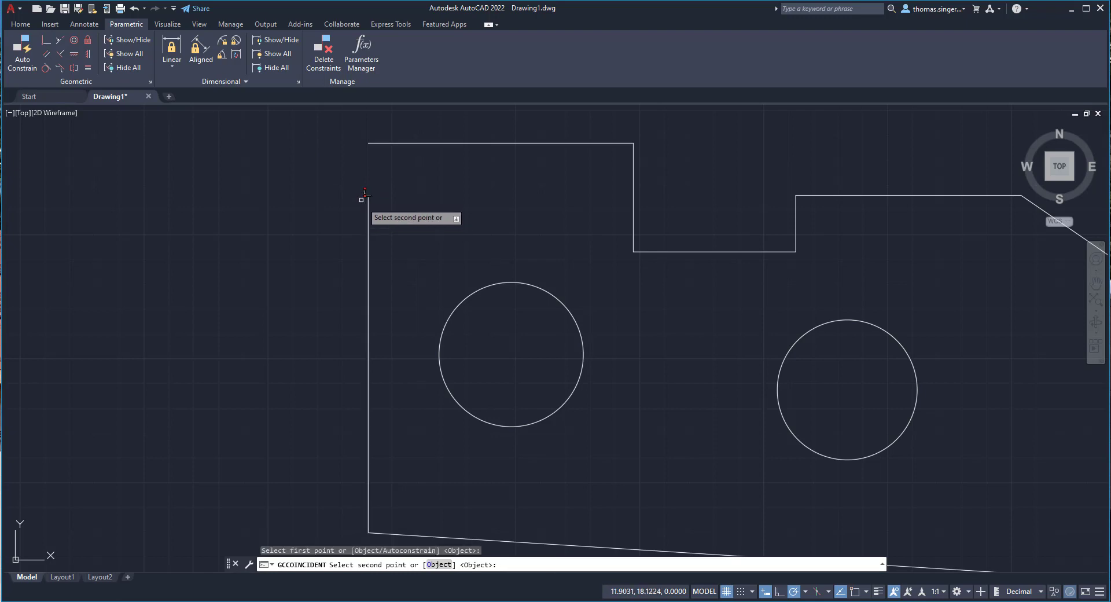
click(379, 143)
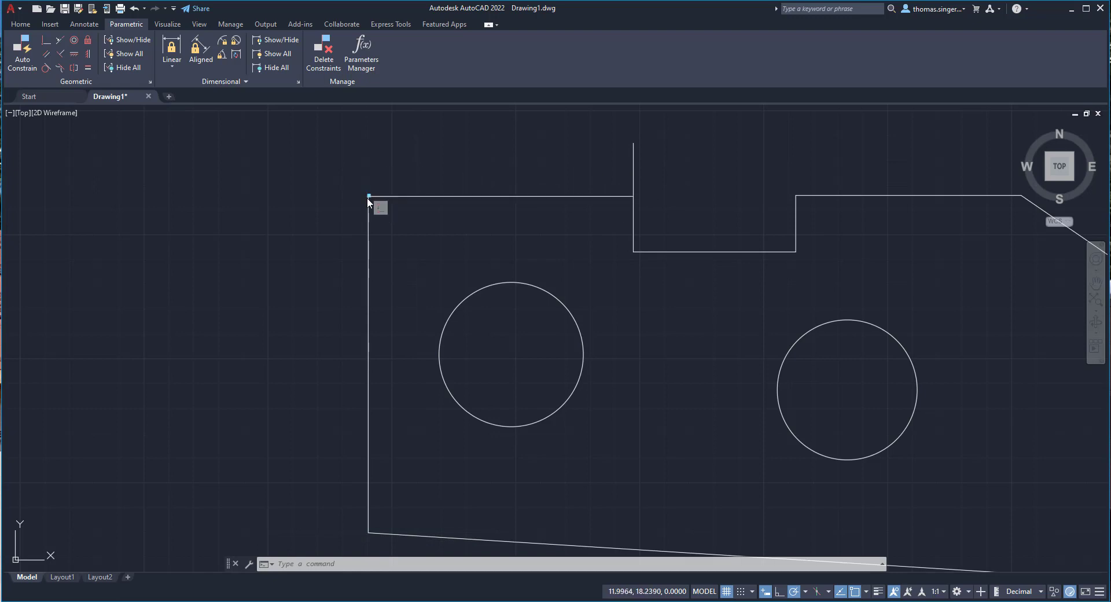
Step: Raise both ends of the top edge back up so it sits level at its original height
click(410, 197)
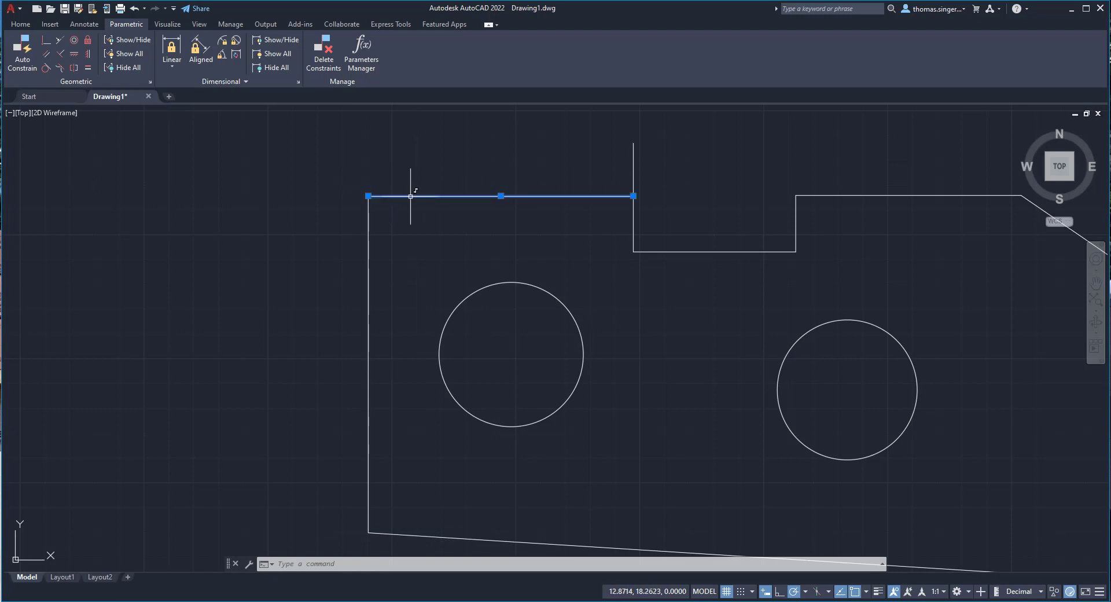
click(368, 210)
click(368, 196)
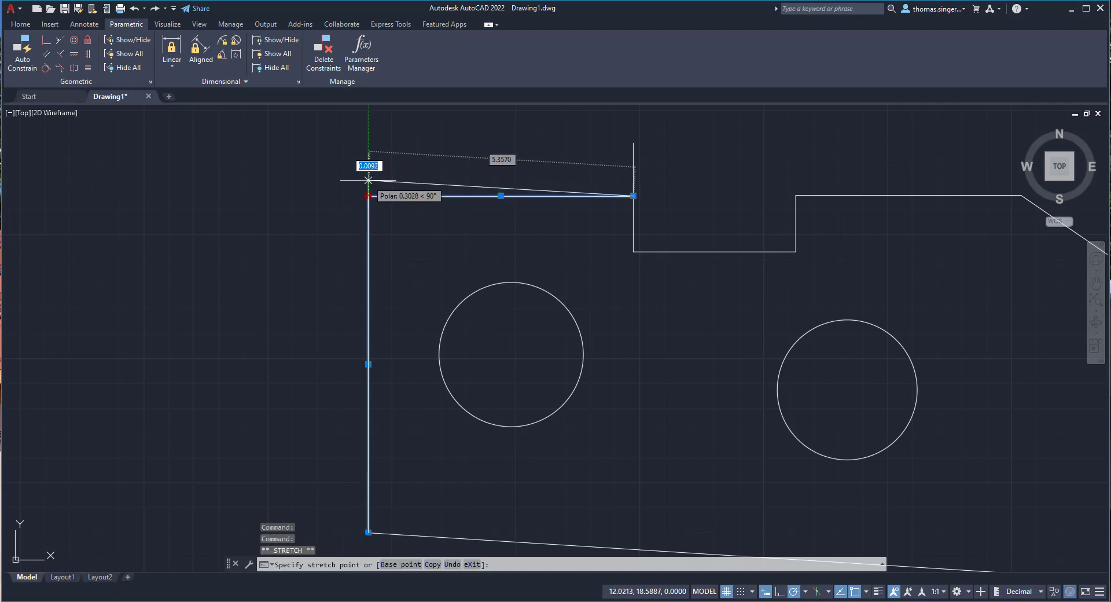
click(368, 146)
click(633, 196)
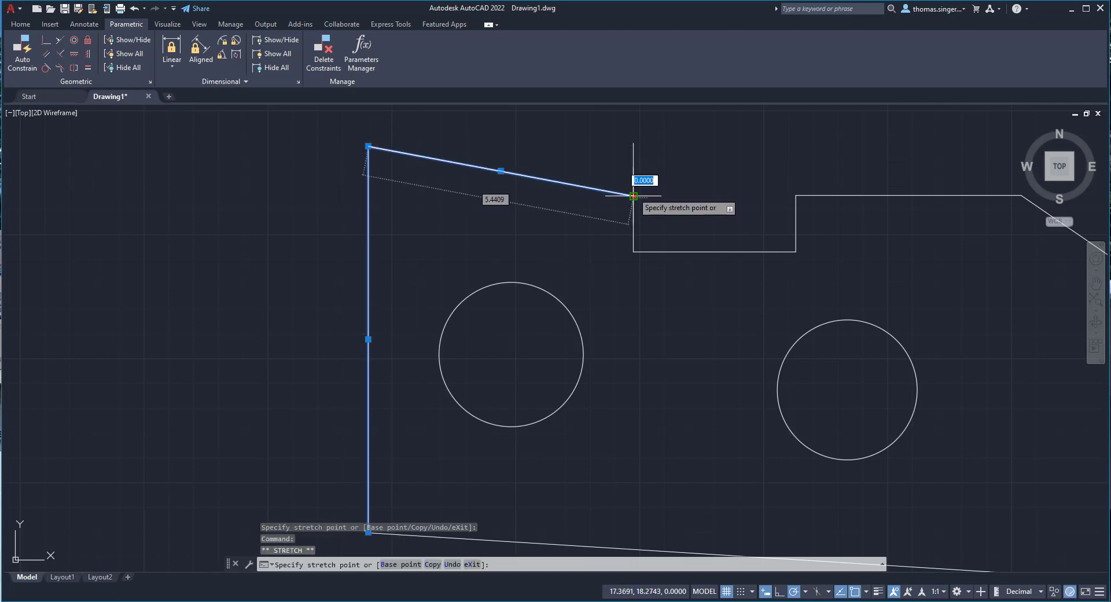
click(634, 142)
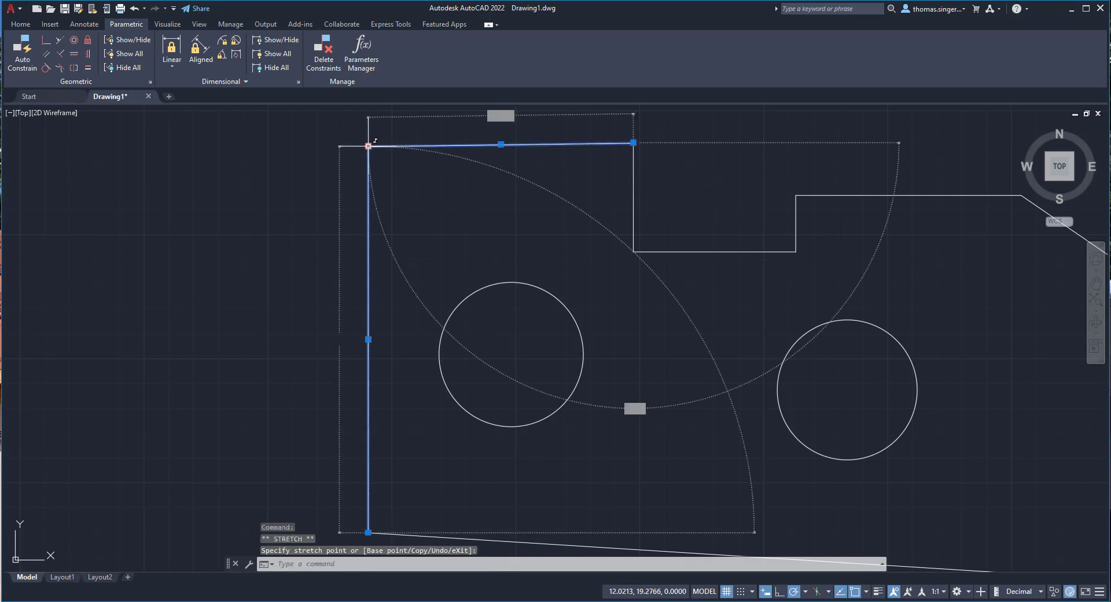
key(Escape)
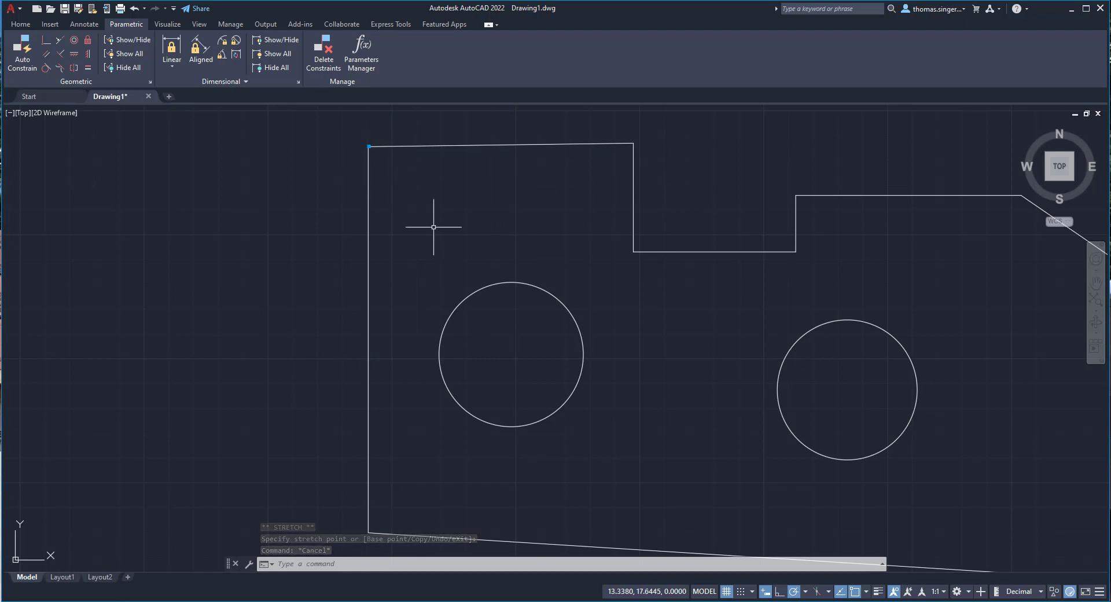
Step: Constrain the bottom edge perpendicular to the left edge so it runs level
scroll(431, 225, down, 2)
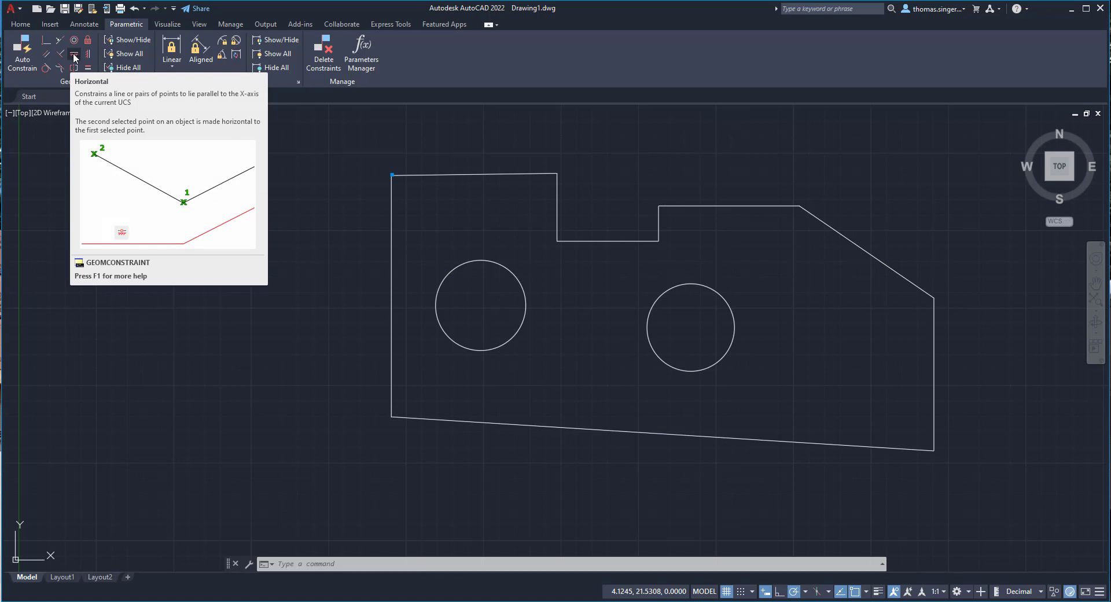
click(57, 53)
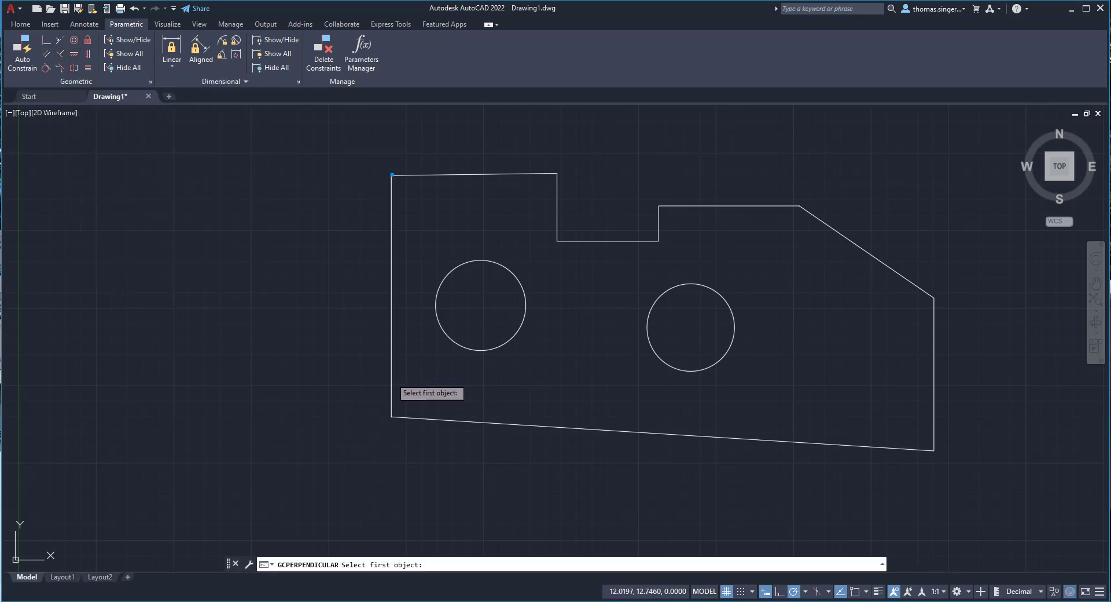
click(391, 377)
click(404, 417)
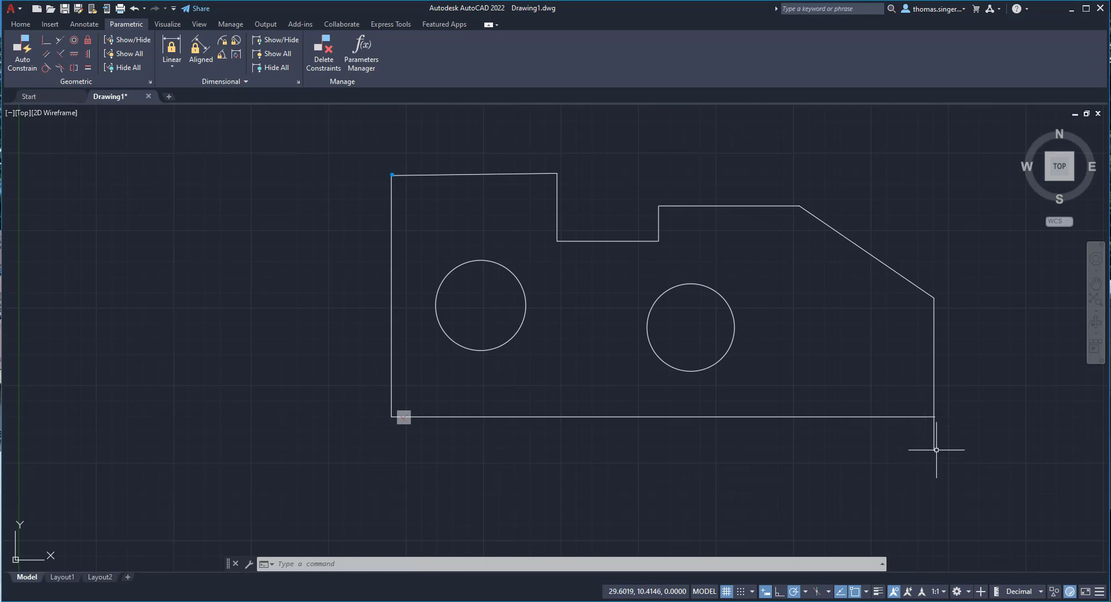
scroll(975, 443, up, 4)
scroll(963, 443, down, 2)
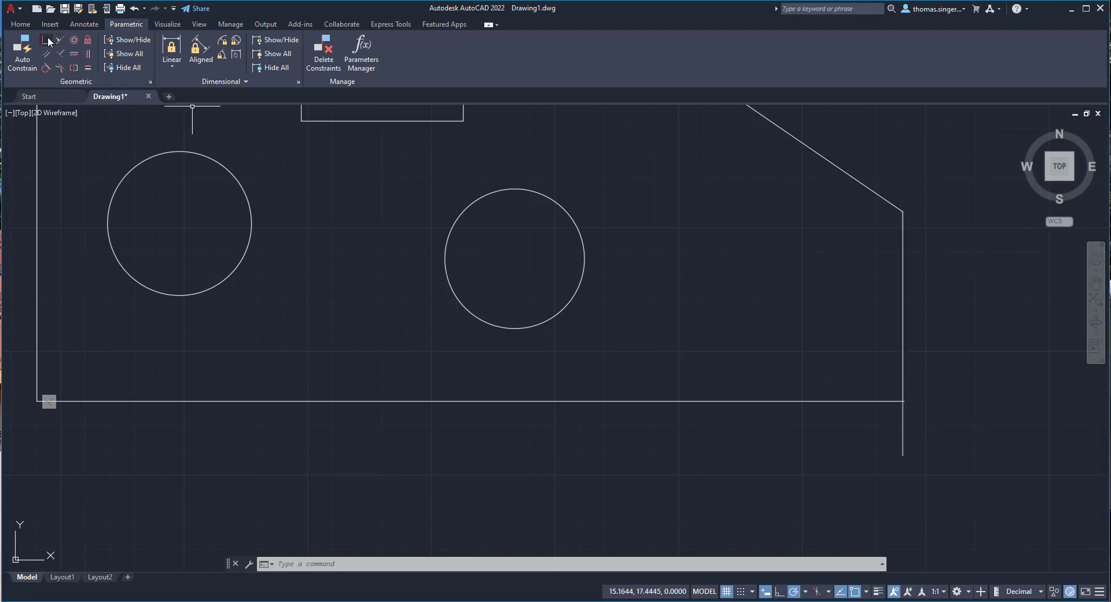
Step: Make the bottom edge's right end coincident with the right edge's lower end
click(47, 42)
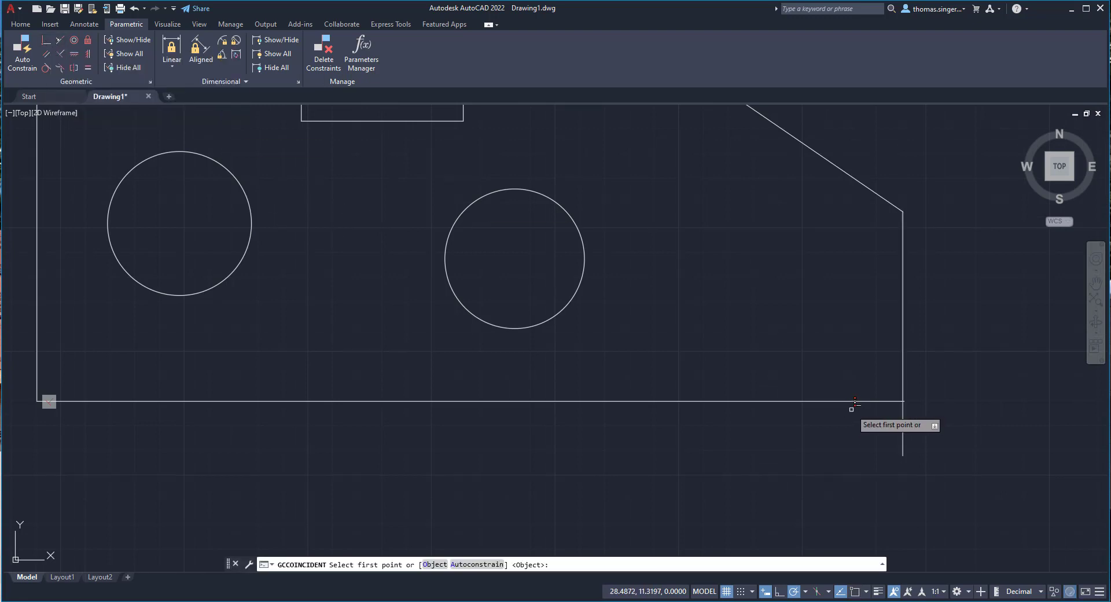
click(882, 399)
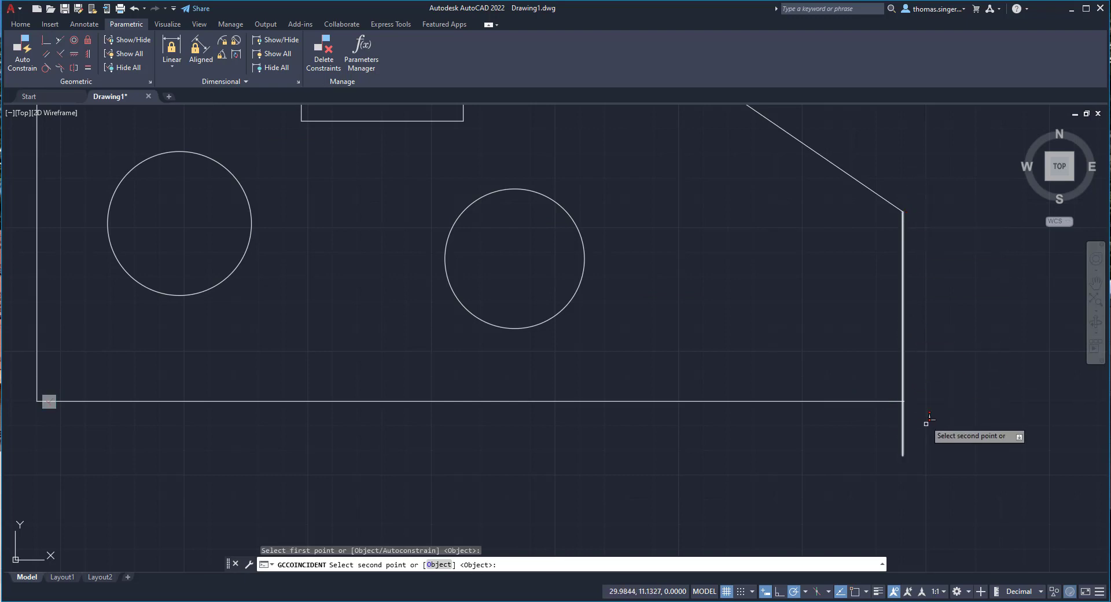
click(907, 440)
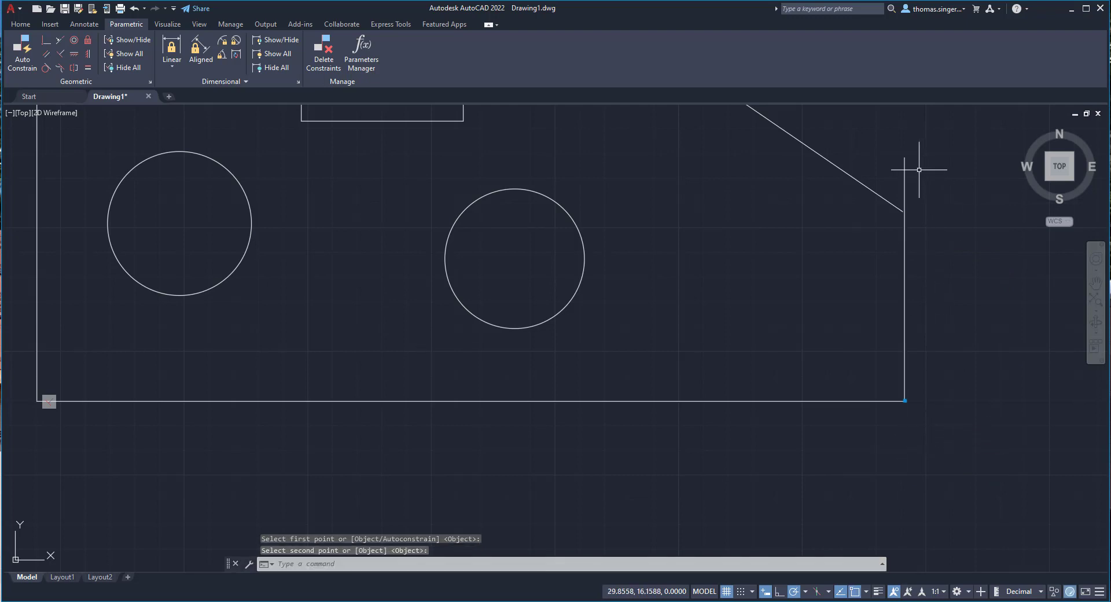
Step: Make the diagonal's lower end coincident with the right vertical edge's top point
right_click(901, 167)
click(946, 173)
click(903, 165)
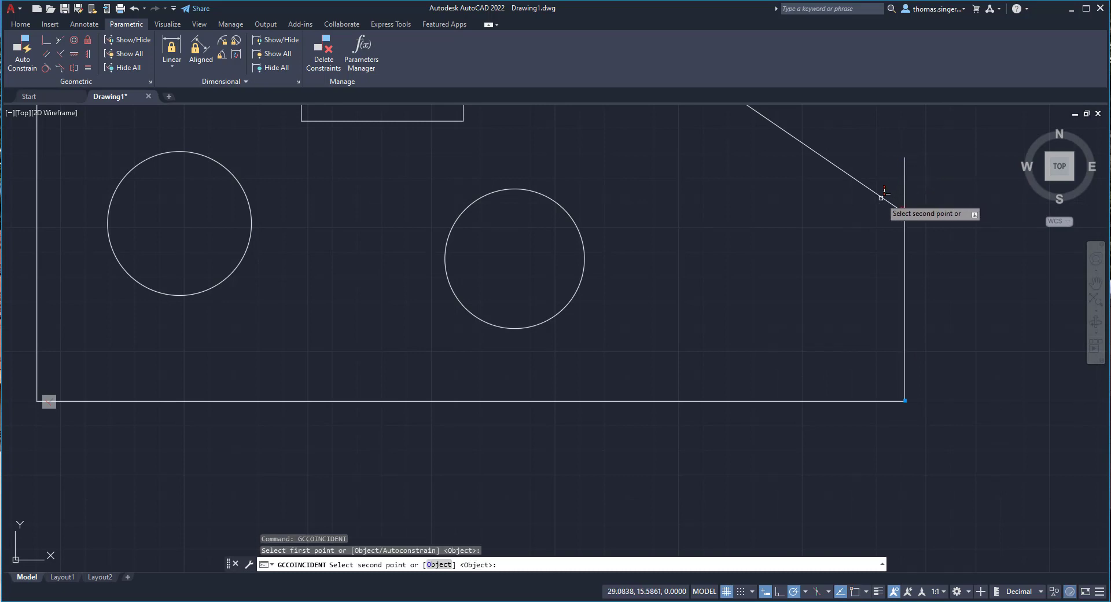
click(890, 192)
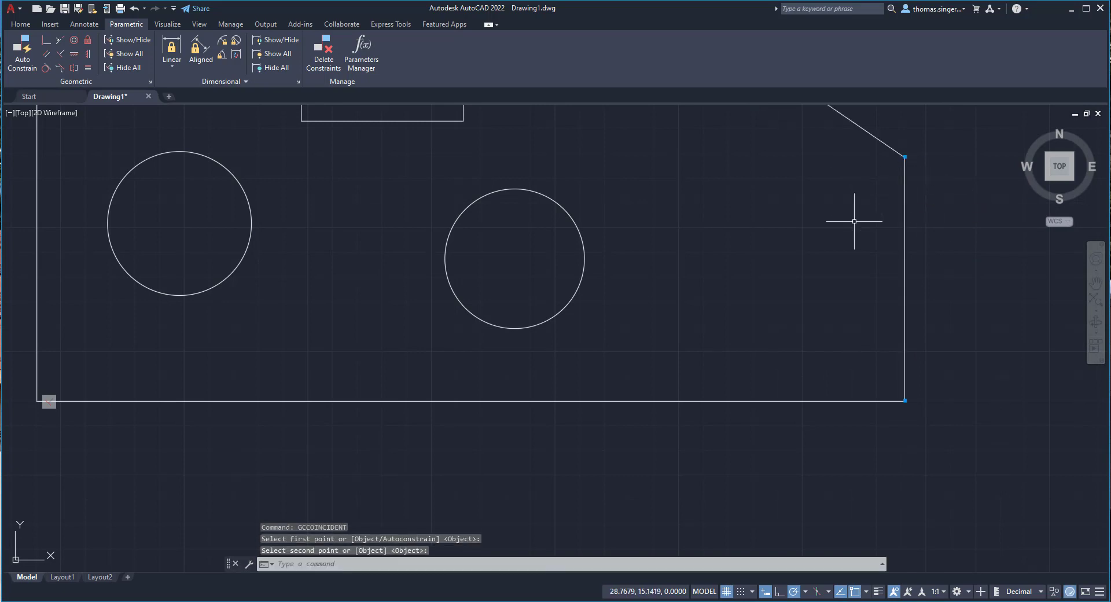
scroll(849, 223, down, 4)
middle_drag(796, 193, 799, 297)
scroll(799, 297, up, 6)
scroll(796, 286, down, 1)
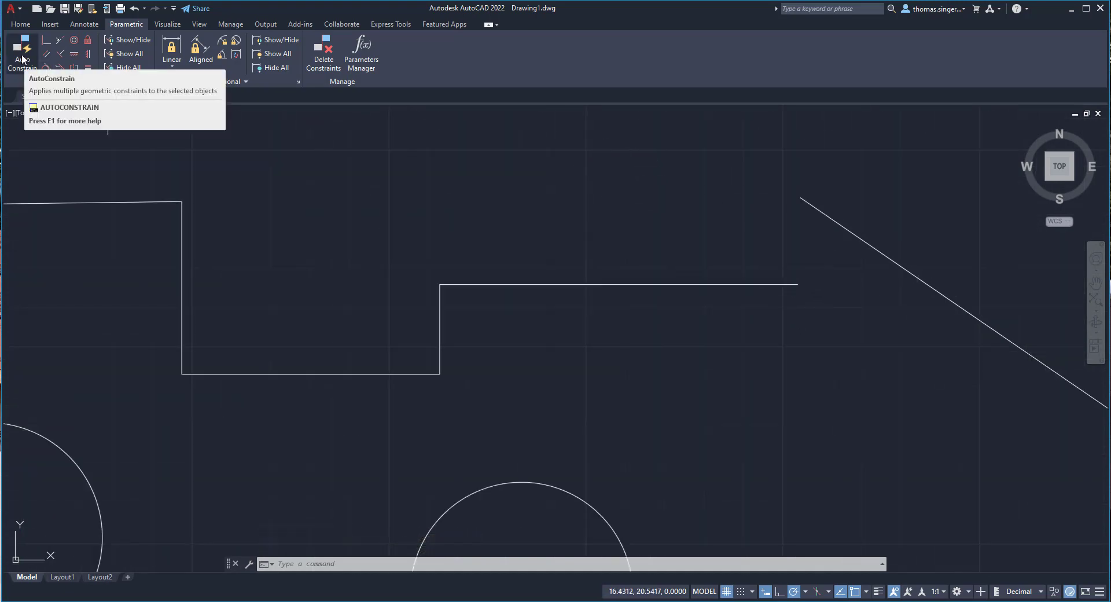
Step: Auto Constrain the whole profile, applying 12 constraints to the 11 outline, notch and hole objects
click(20, 56)
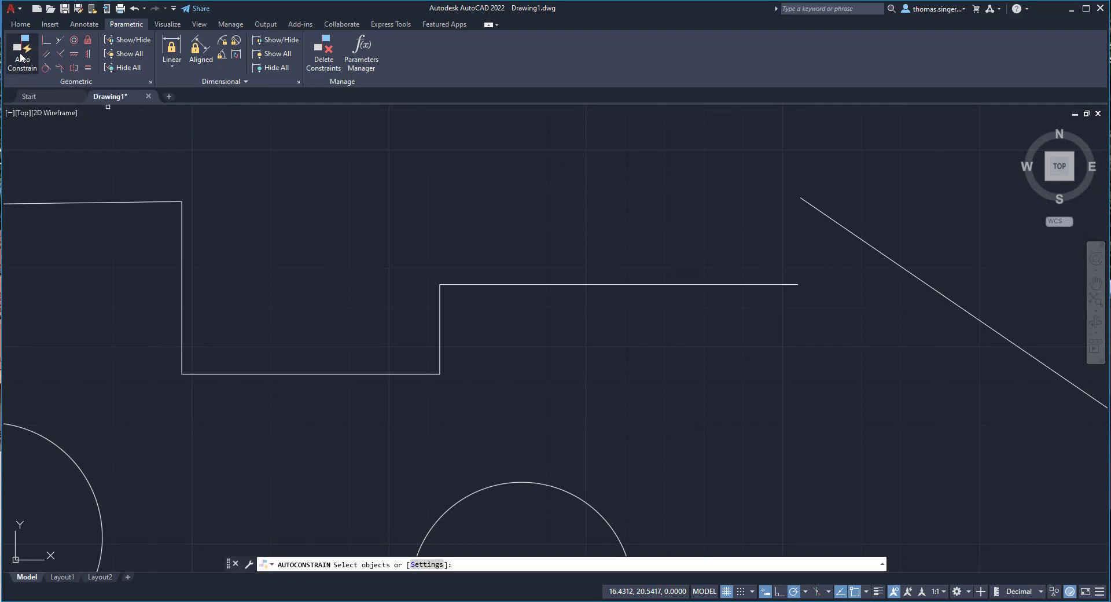
scroll(357, 189, down, 4)
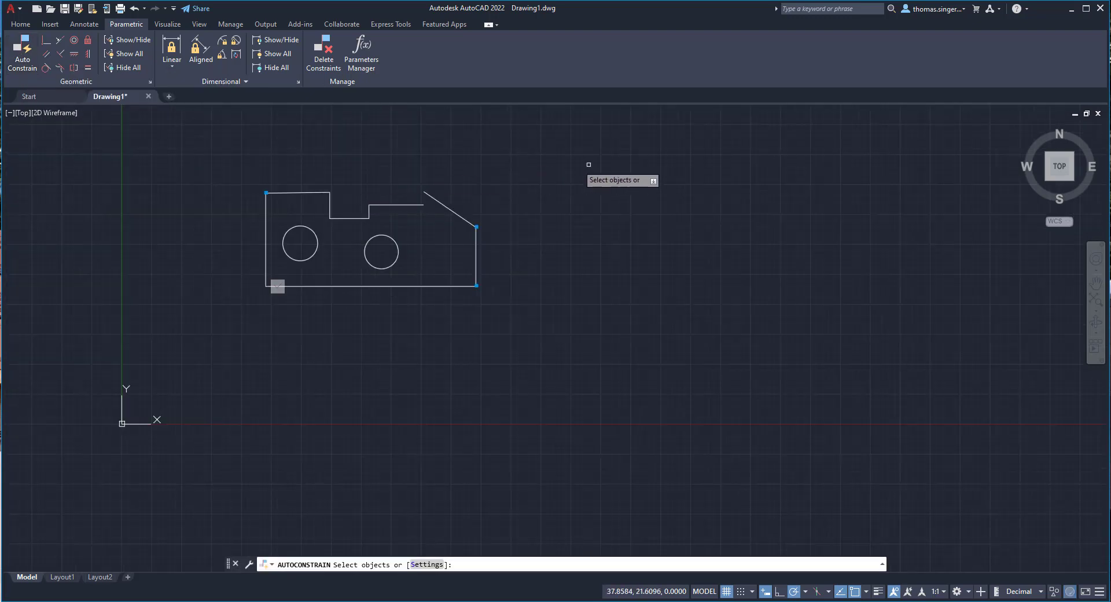
click(541, 155)
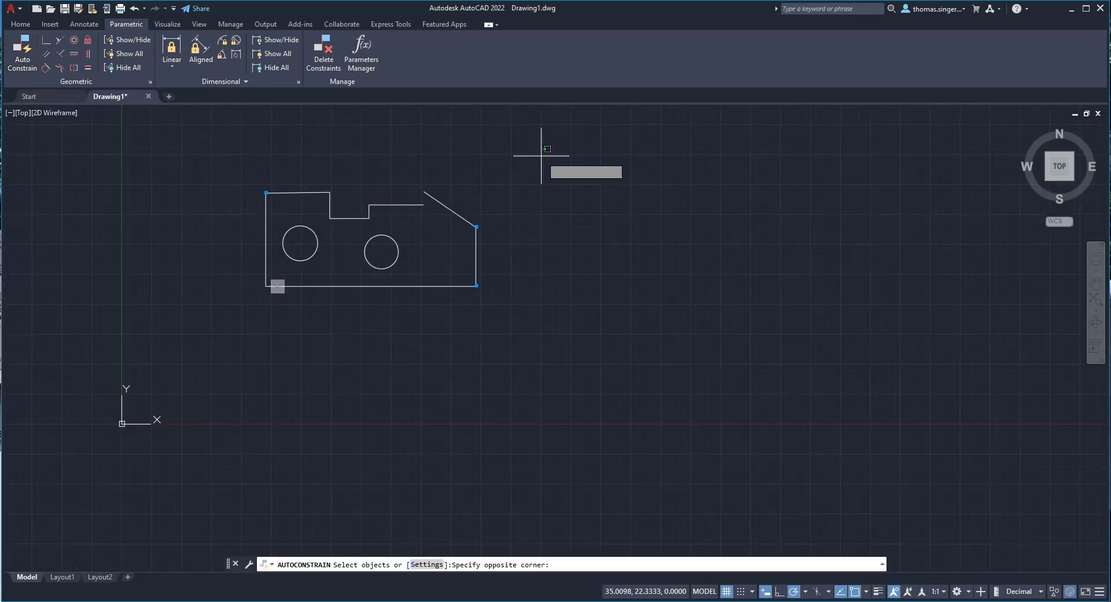
click(221, 327)
right_click(373, 327)
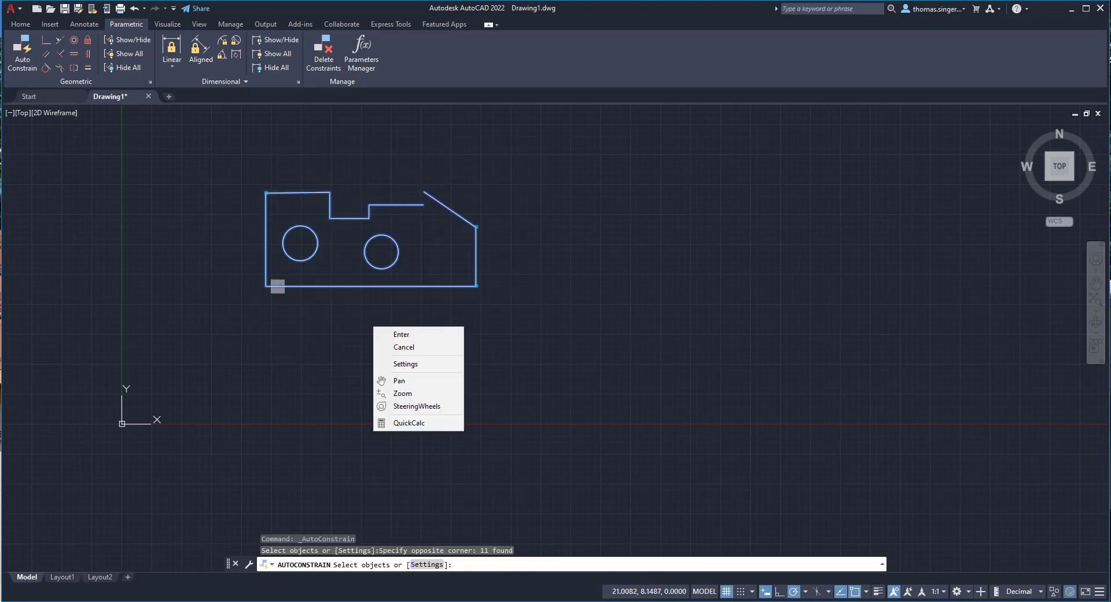
click(411, 335)
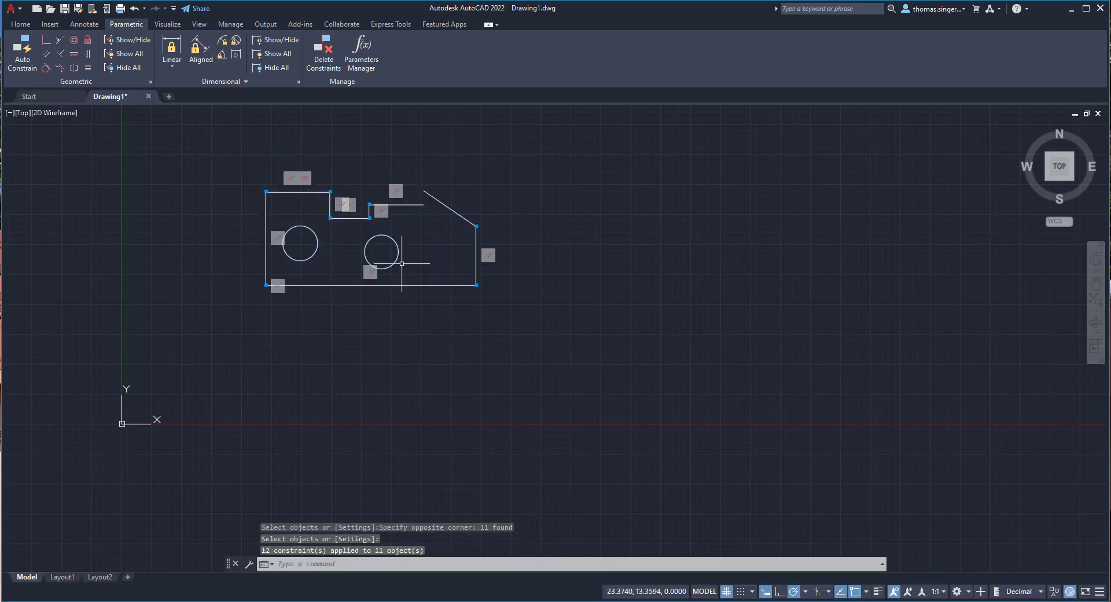
scroll(405, 252, up, 4)
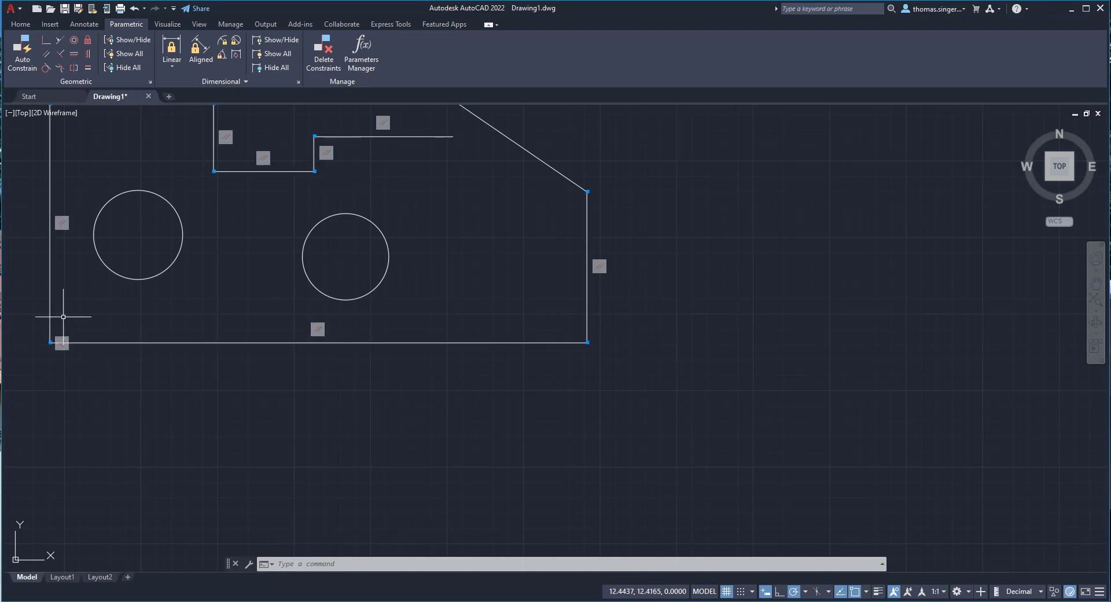
scroll(233, 259, down, 3)
scroll(192, 189, up, 3)
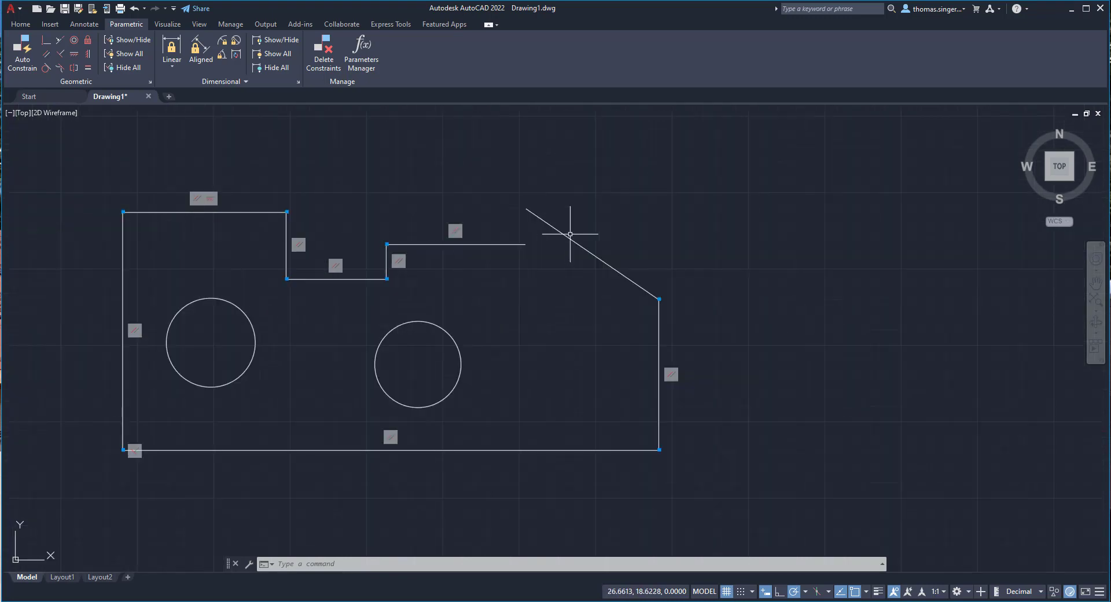
scroll(545, 233, up, 4)
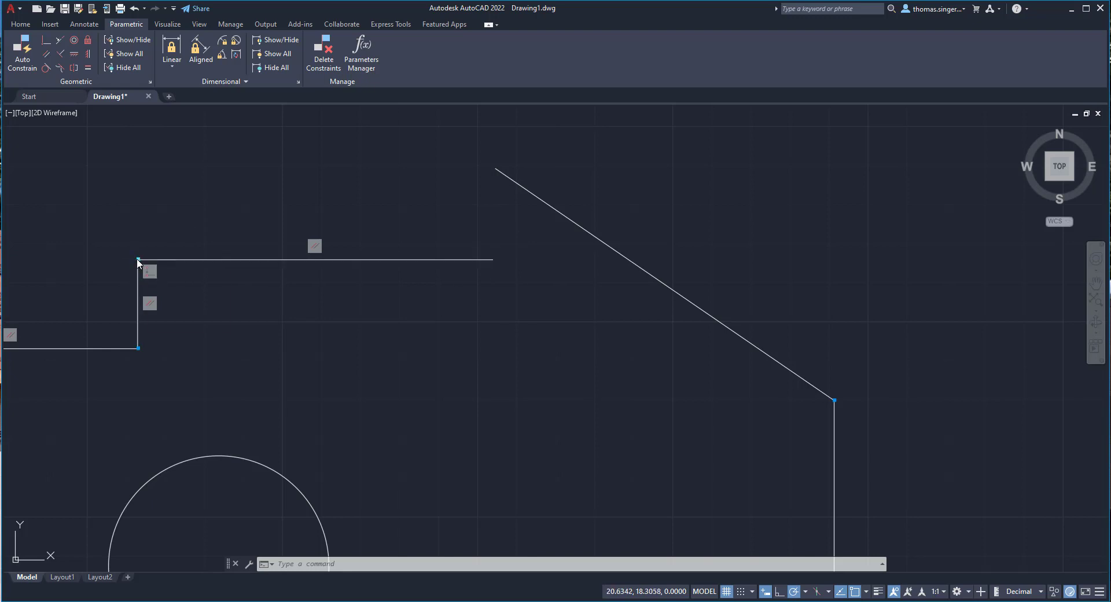
Step: Make the diagonal's top end coincident with the upper horizontal edge's right endpoint
click(48, 42)
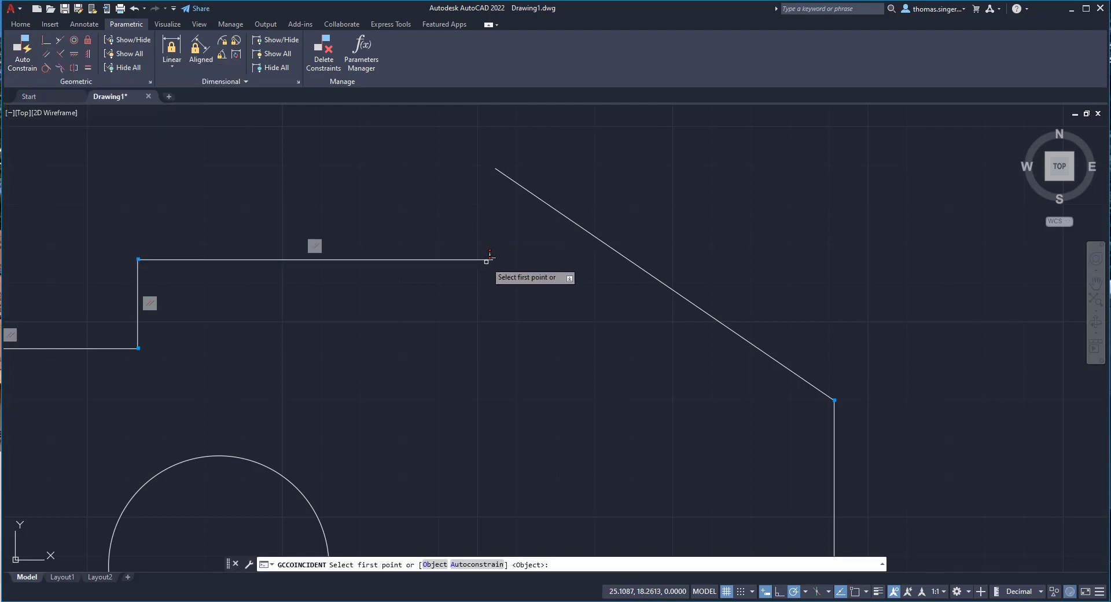
click(489, 259)
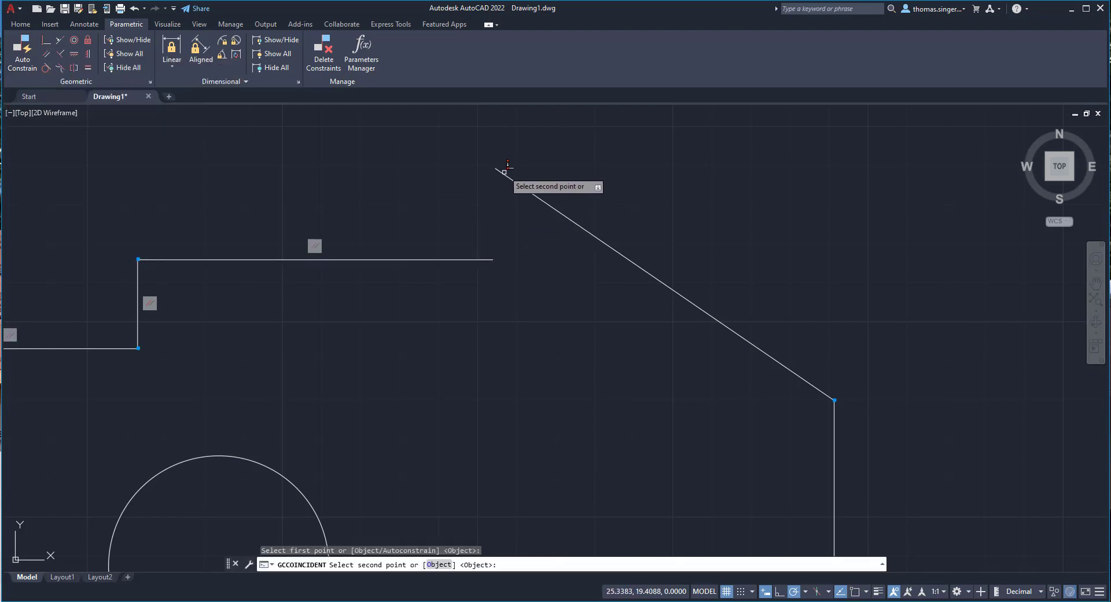
click(503, 173)
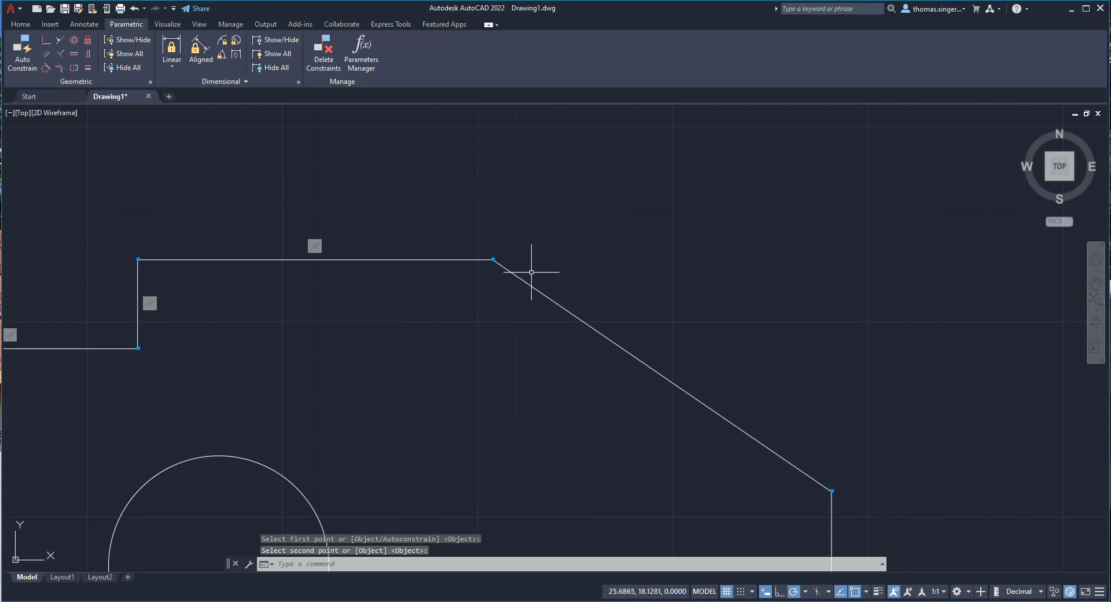
scroll(700, 277, down, 4)
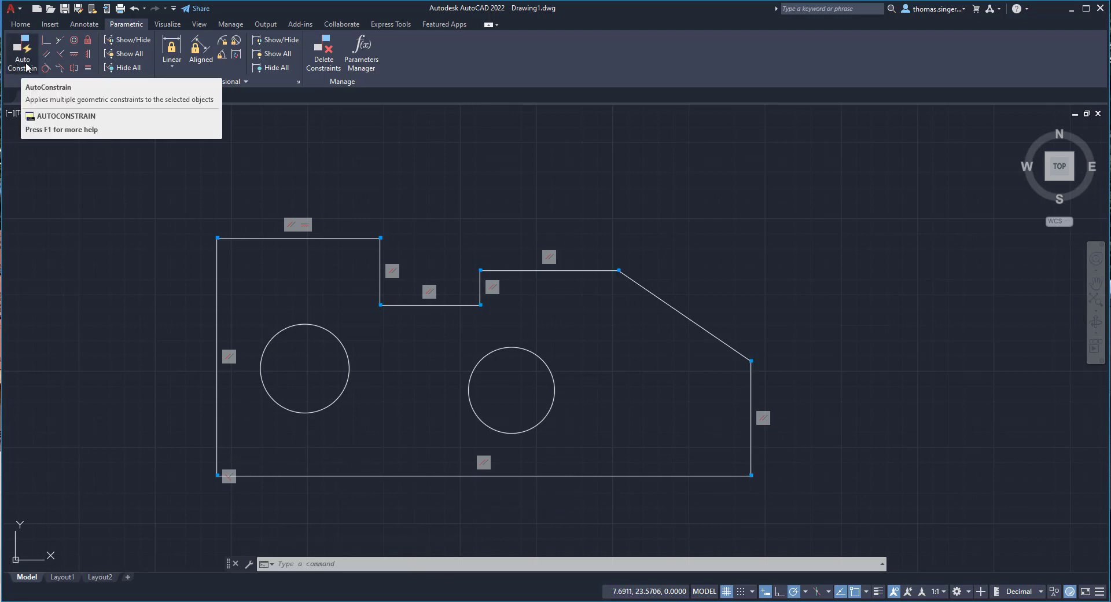
click(22, 57)
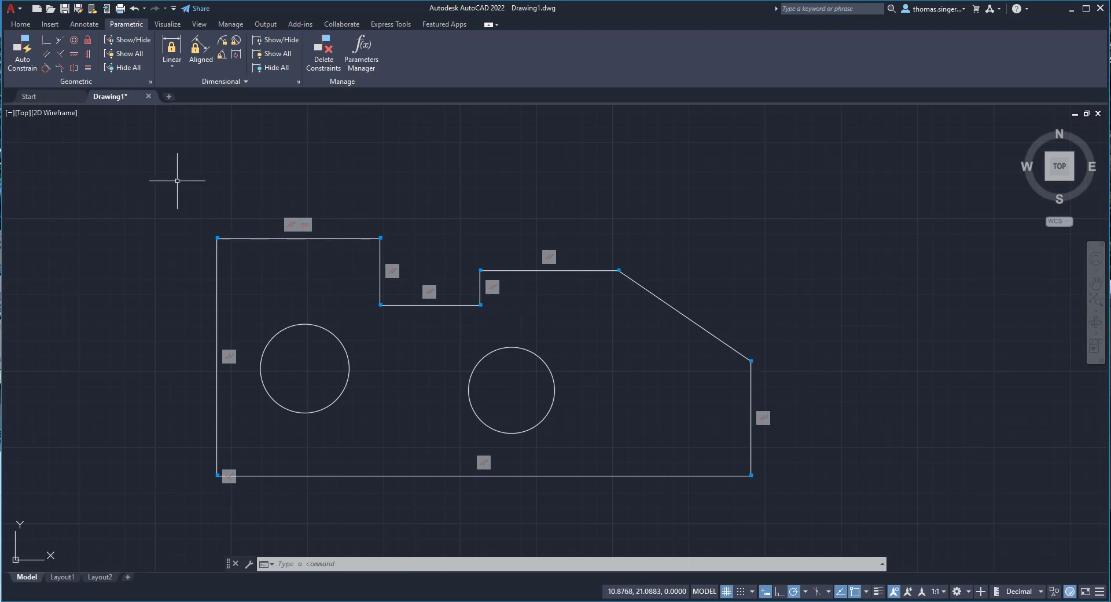
Step: Make the upper-right top edge collinear with the top-left edge across the notch
click(60, 43)
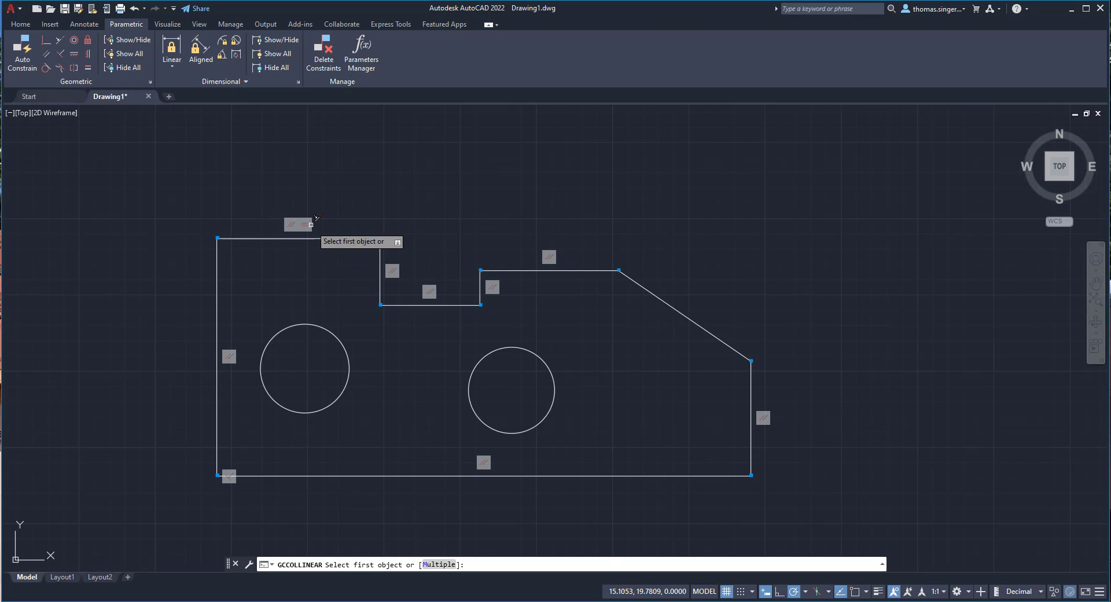
click(343, 237)
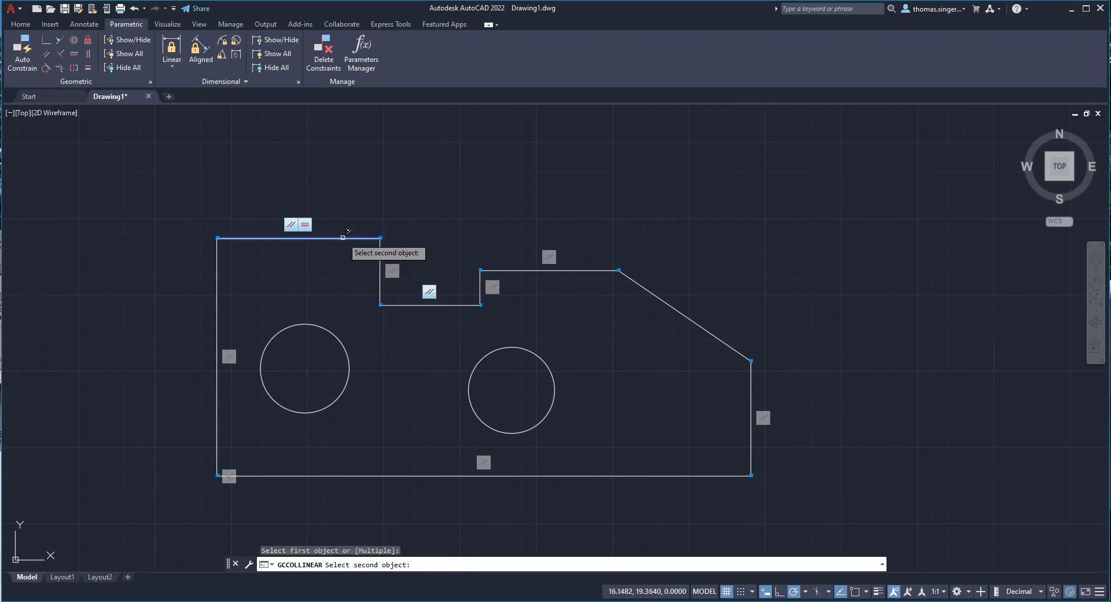
click(516, 271)
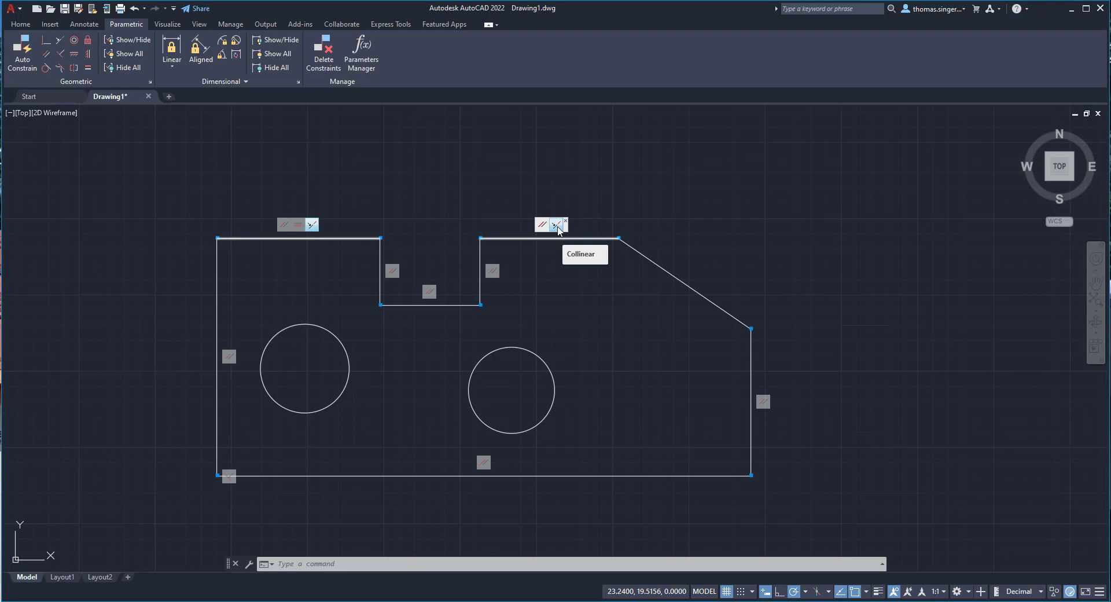
right_click(557, 225)
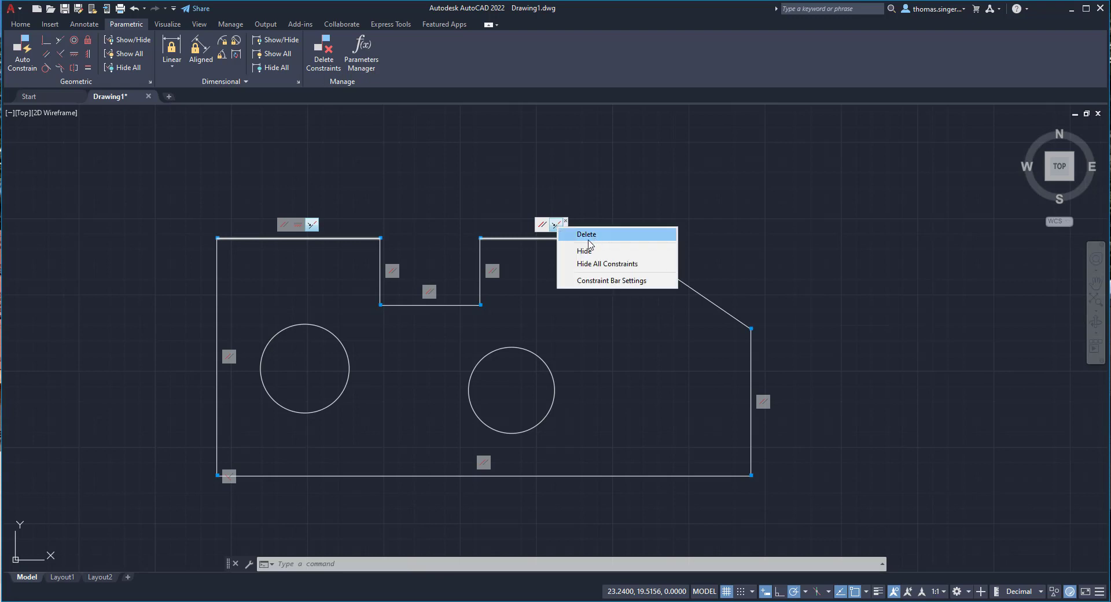
key(Escape)
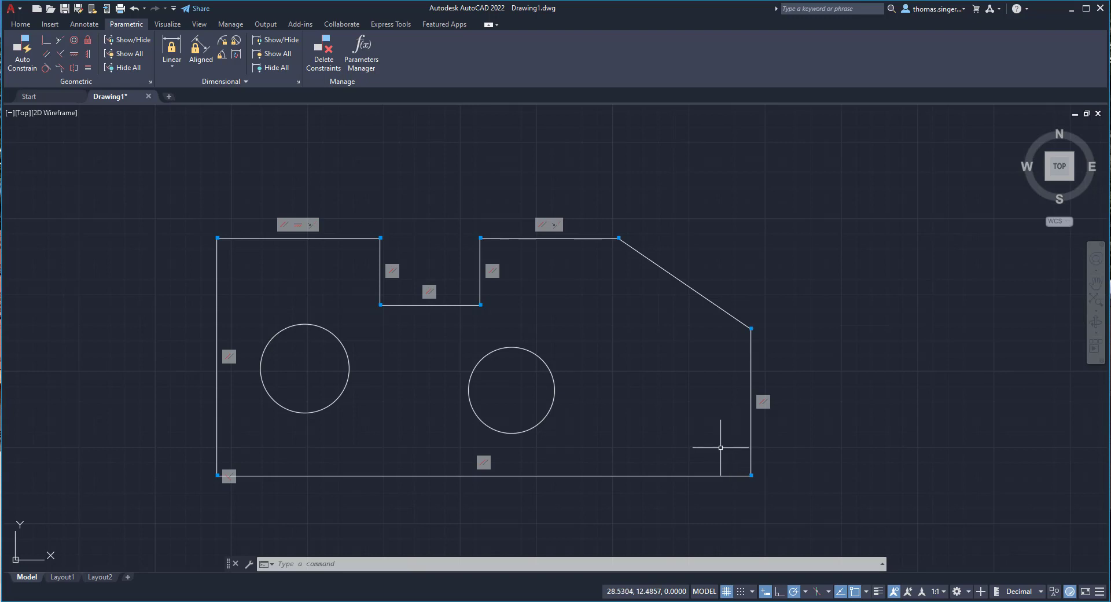
Step: Stretch the right vertical edge outward by its midpoint grip to widen the plate
click(751, 414)
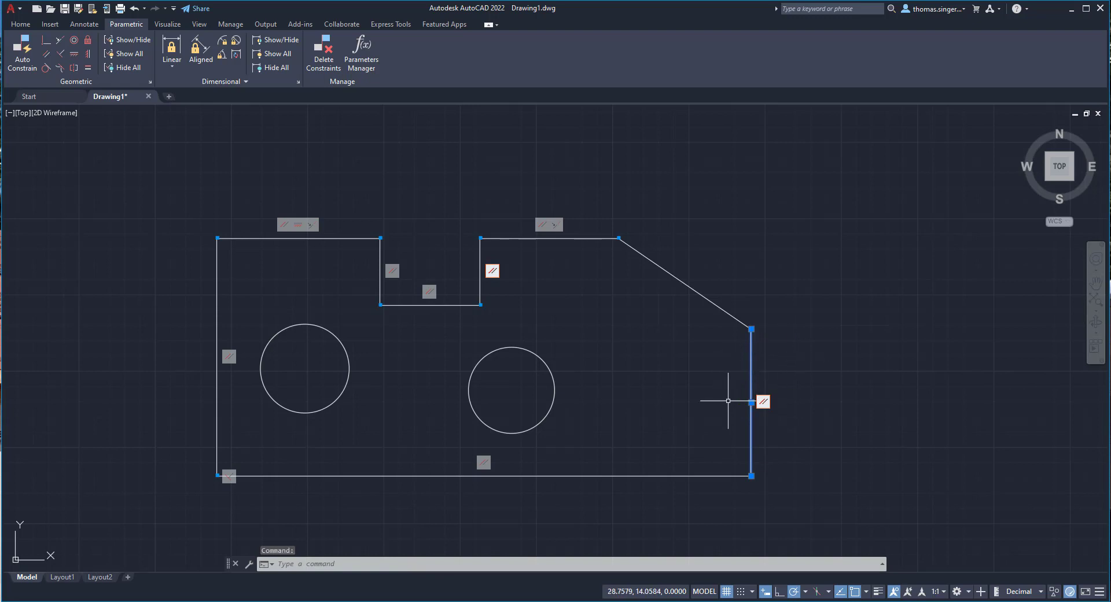
click(751, 402)
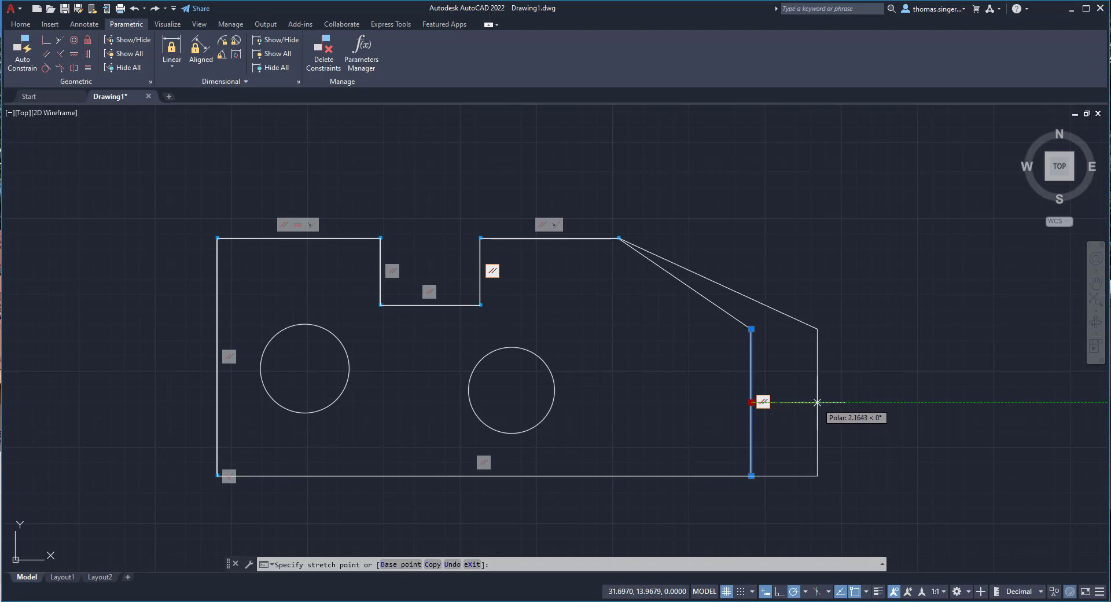
click(785, 402)
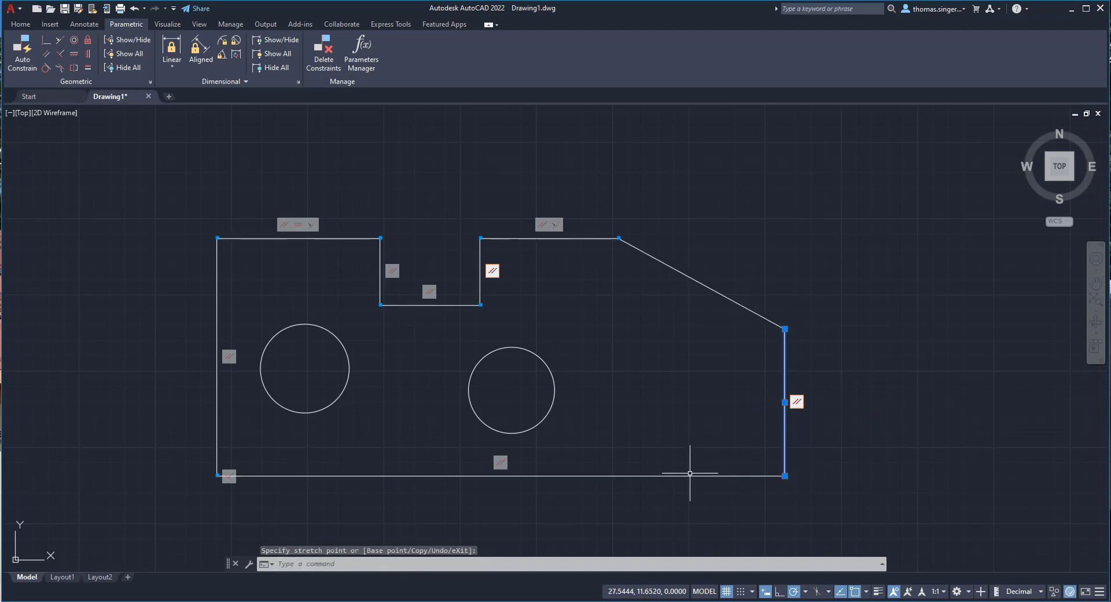
key(Escape)
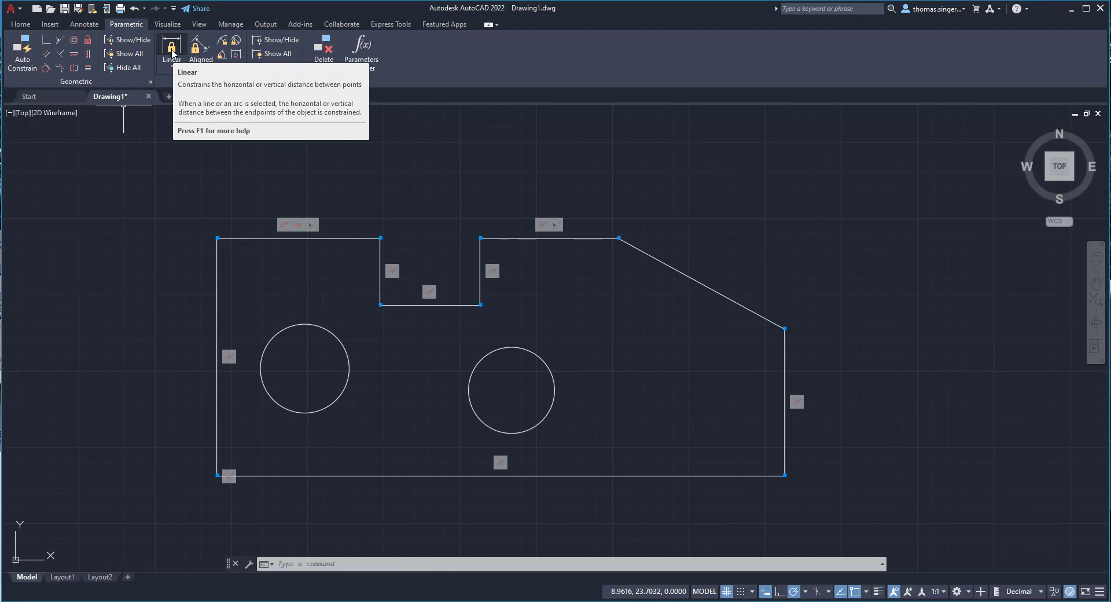
Step: Start a linear constraint measuring the left edge from its top-left to bottom-left corner
scroll(425, 277, down, 2)
mouse_move(416, 322)
middle_down()
mouse_move(441, 290)
mouse_move(459, 305)
middle_up()
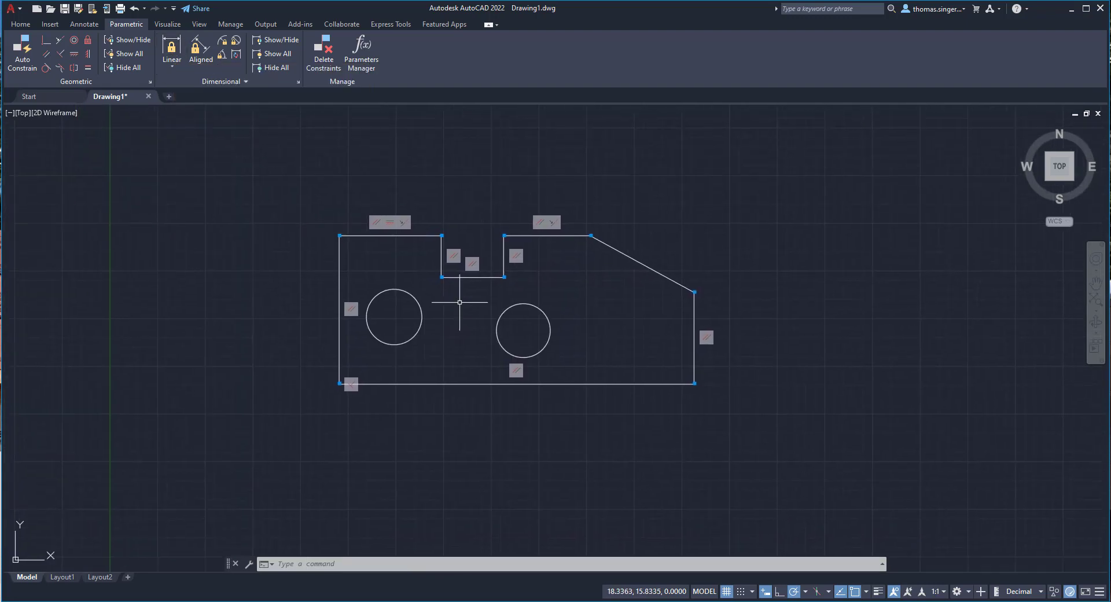
click(172, 48)
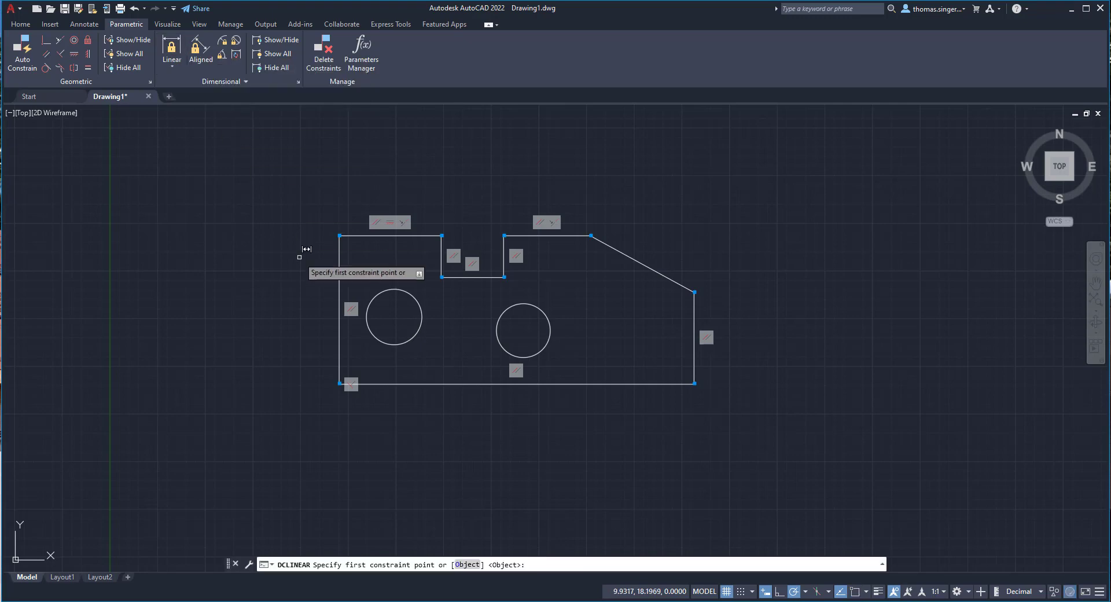
click(345, 270)
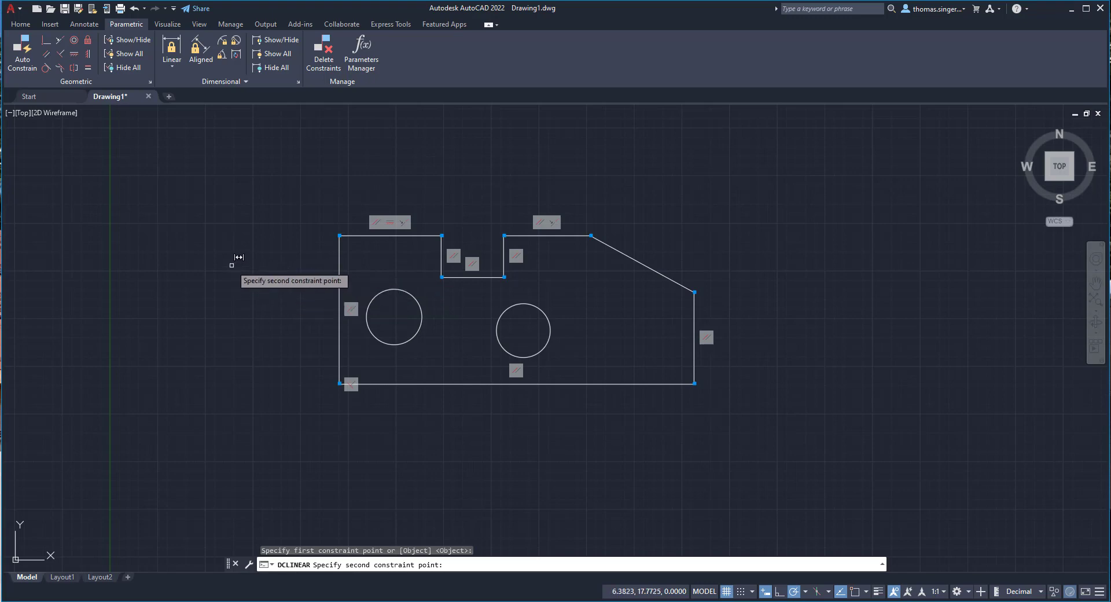
key(Escape)
click(172, 50)
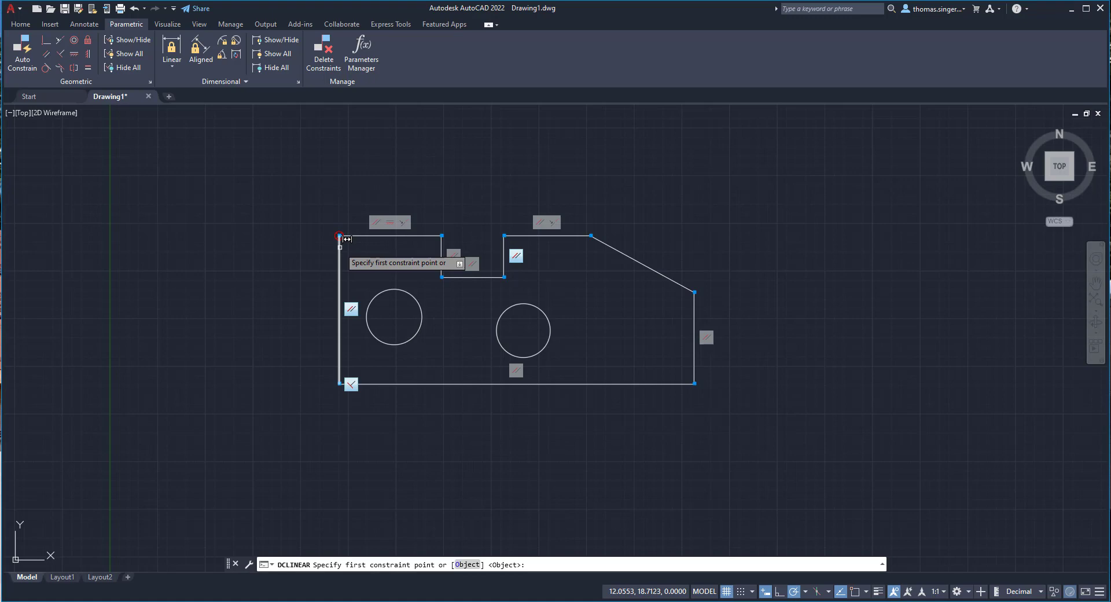
click(340, 245)
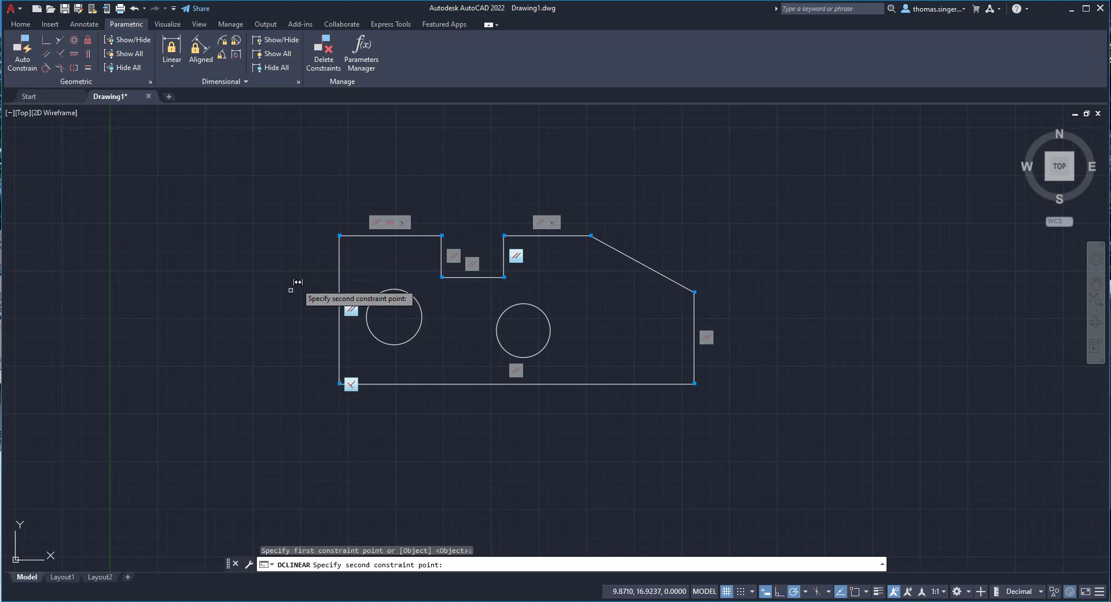
click(339, 370)
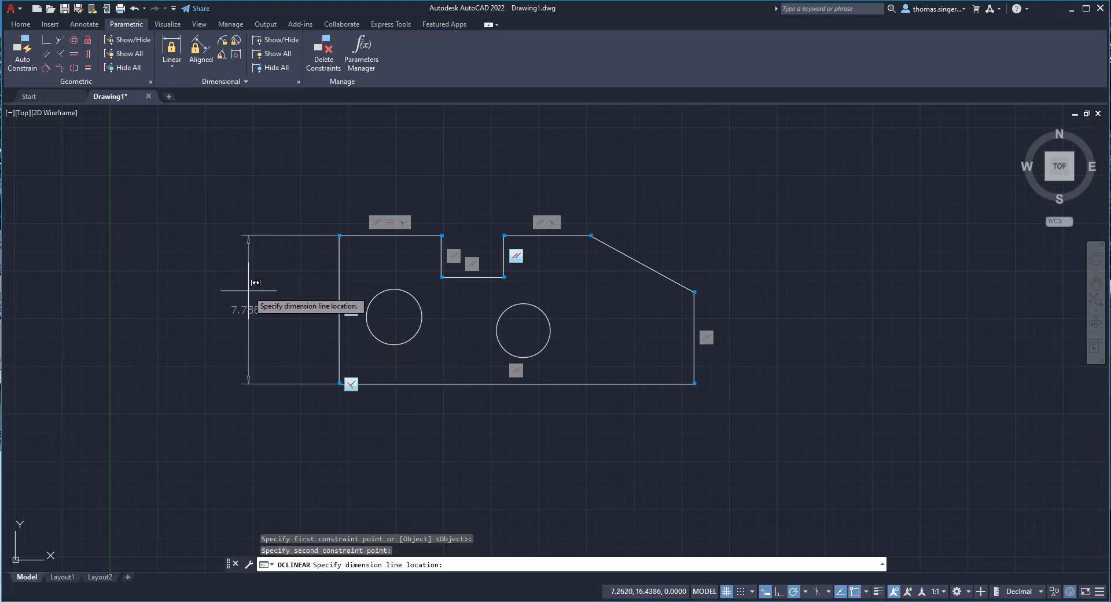
Step: Place the d1 height dimension left of the plate and set it to 6.00
click(249, 291)
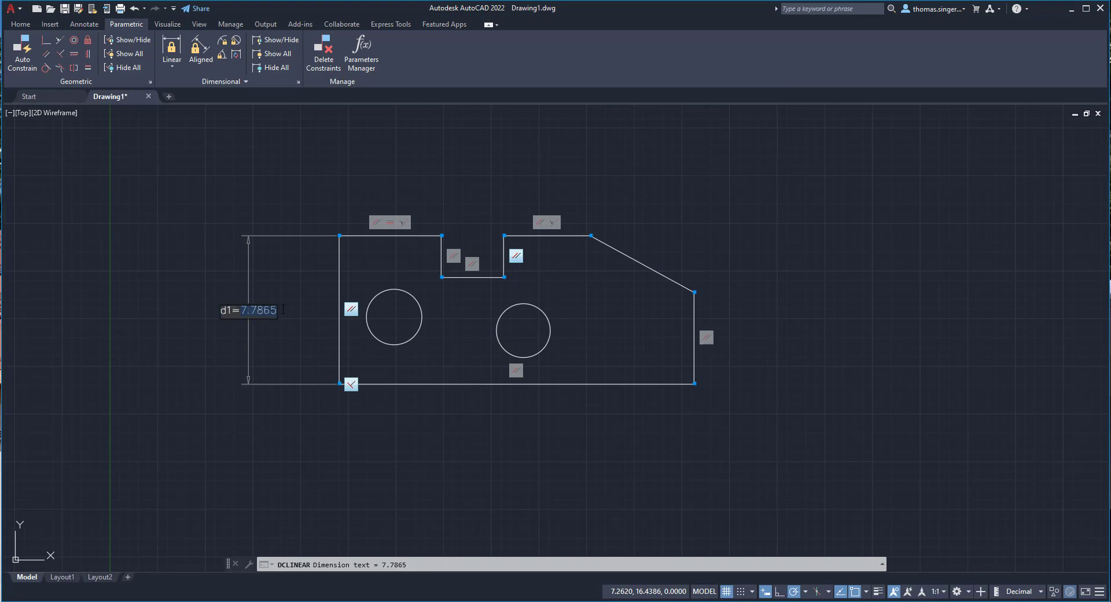
text(6.00)
key(Return)
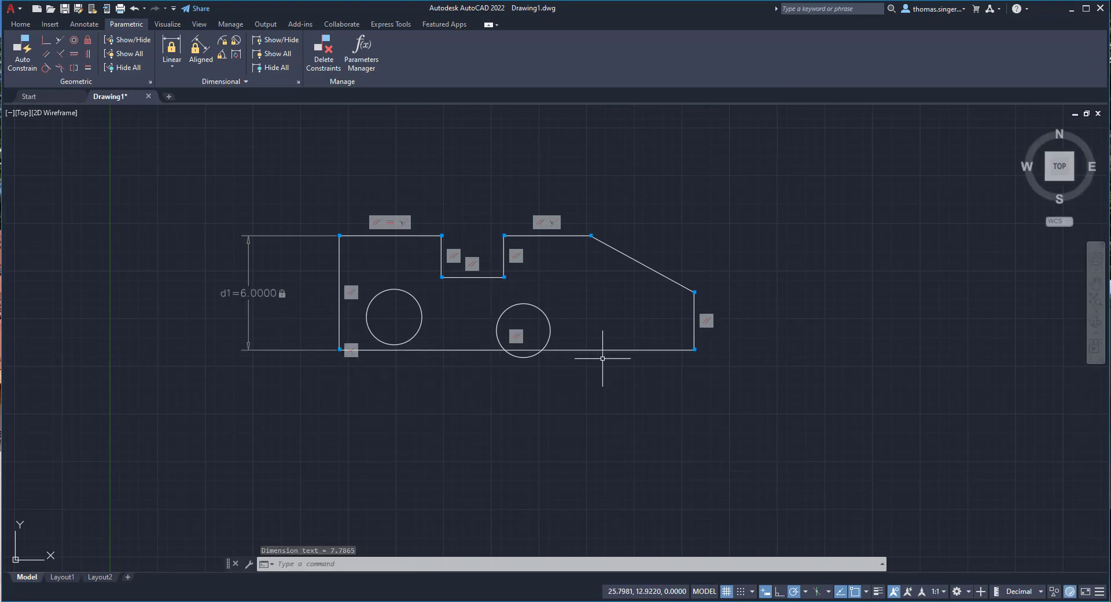
scroll(567, 384, down, 2)
scroll(558, 381, up, 4)
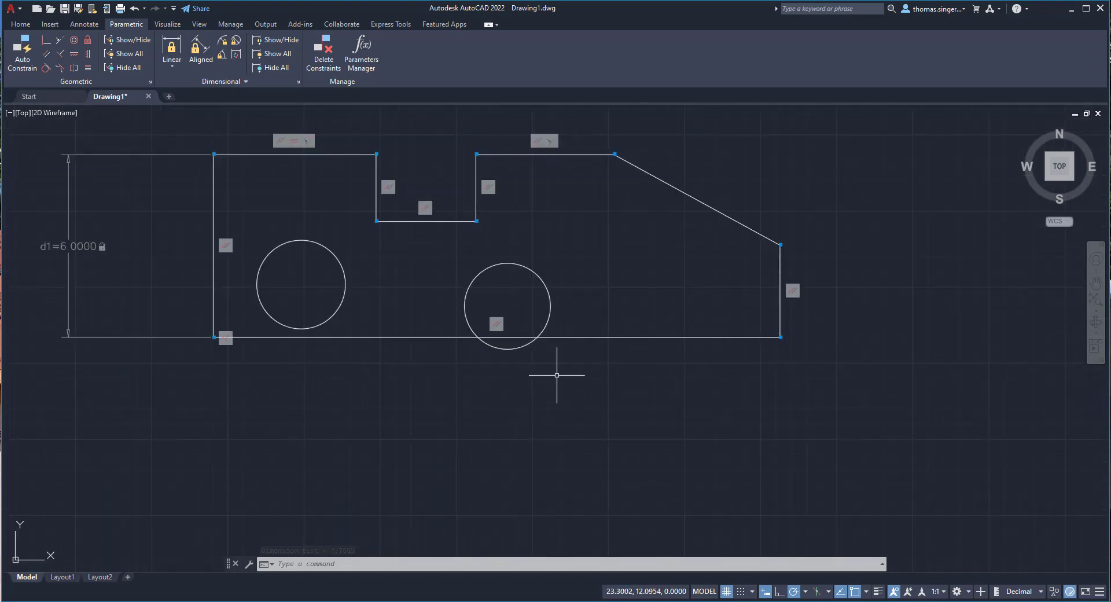
mouse_move(560, 377)
middle_down()
mouse_move(640, 471)
mouse_move(653, 469)
middle_up()
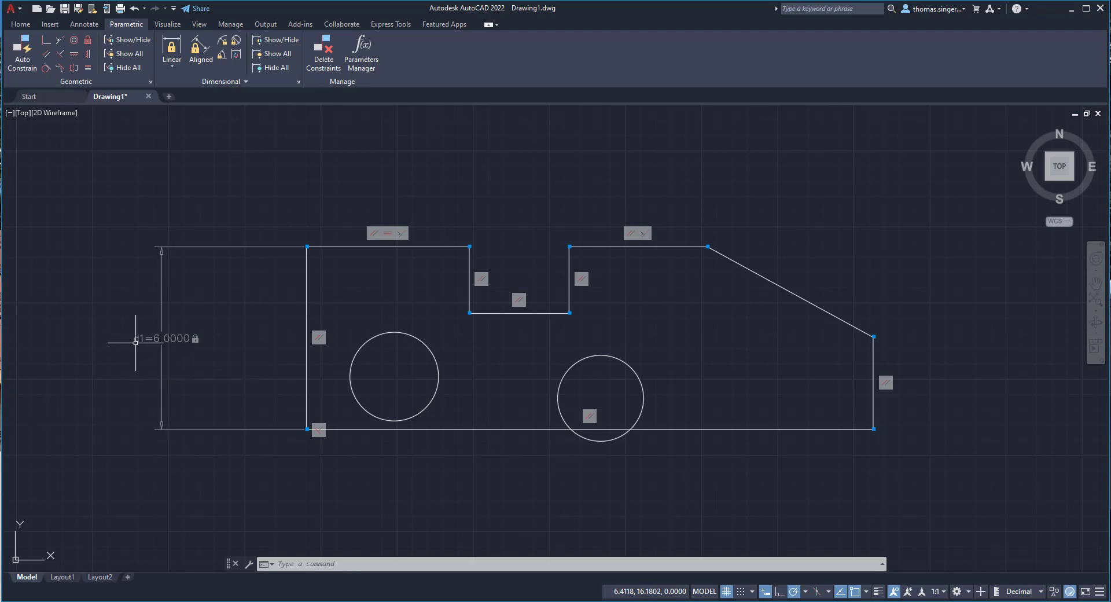
Step: Dimension the short right edge's height as d2 with the formula d1/3
click(172, 49)
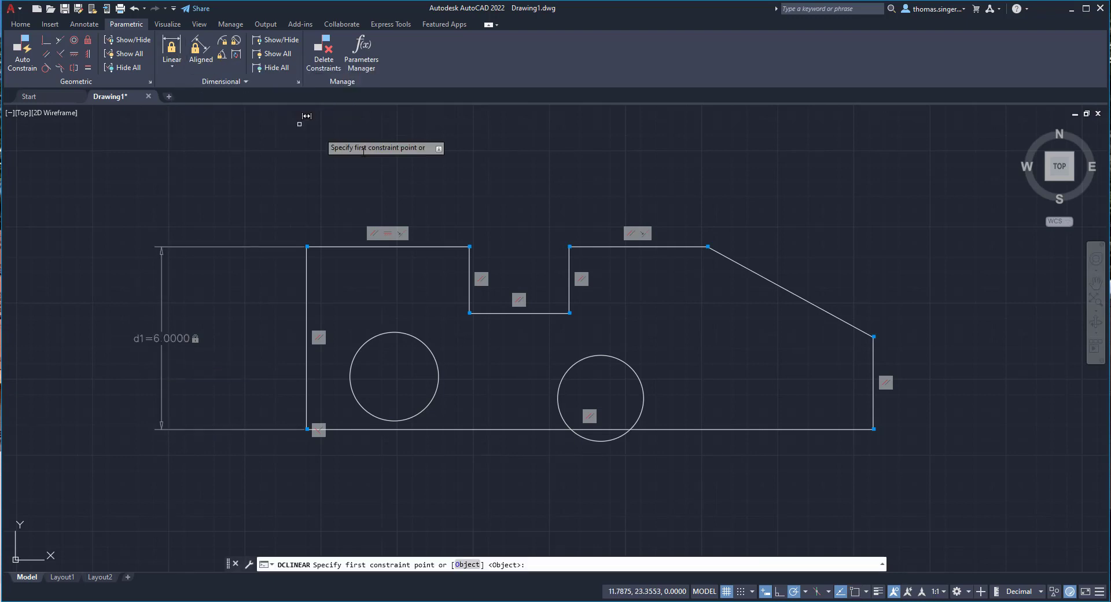
click(874, 346)
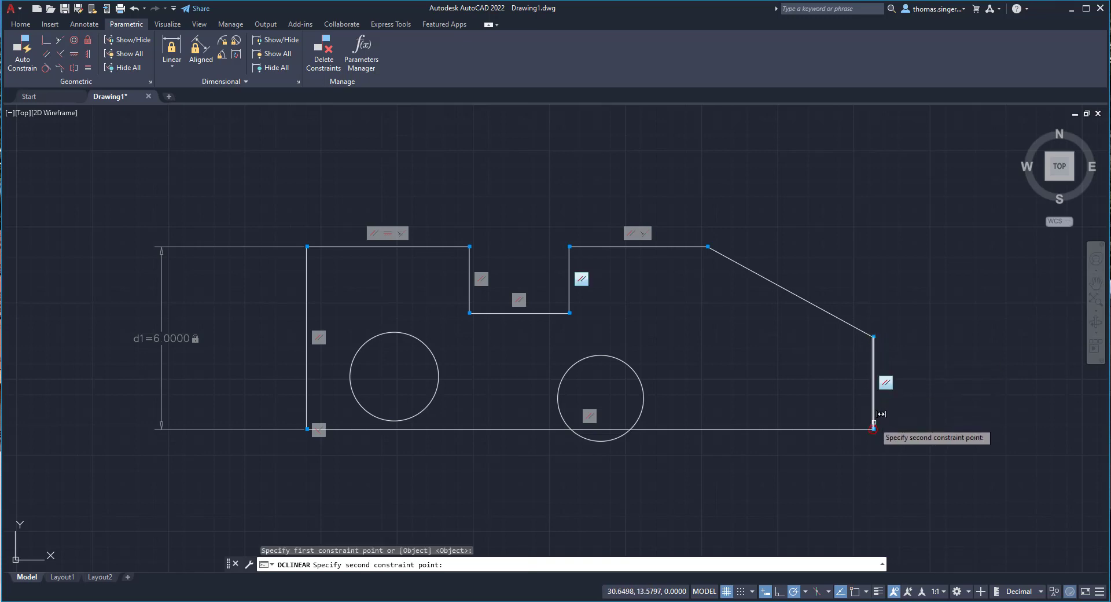
click(880, 412)
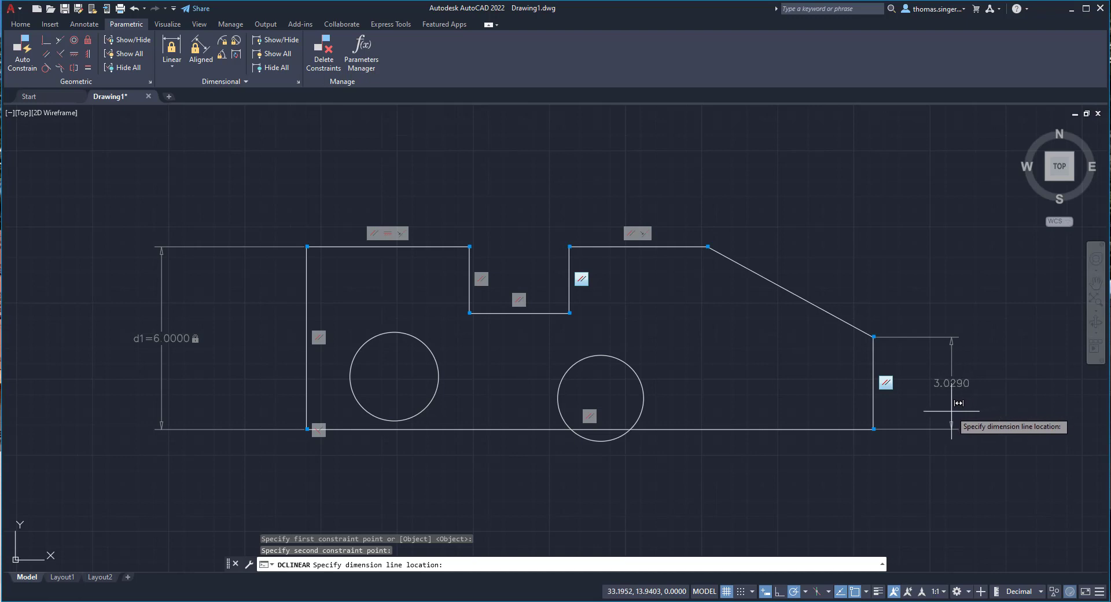
click(950, 392)
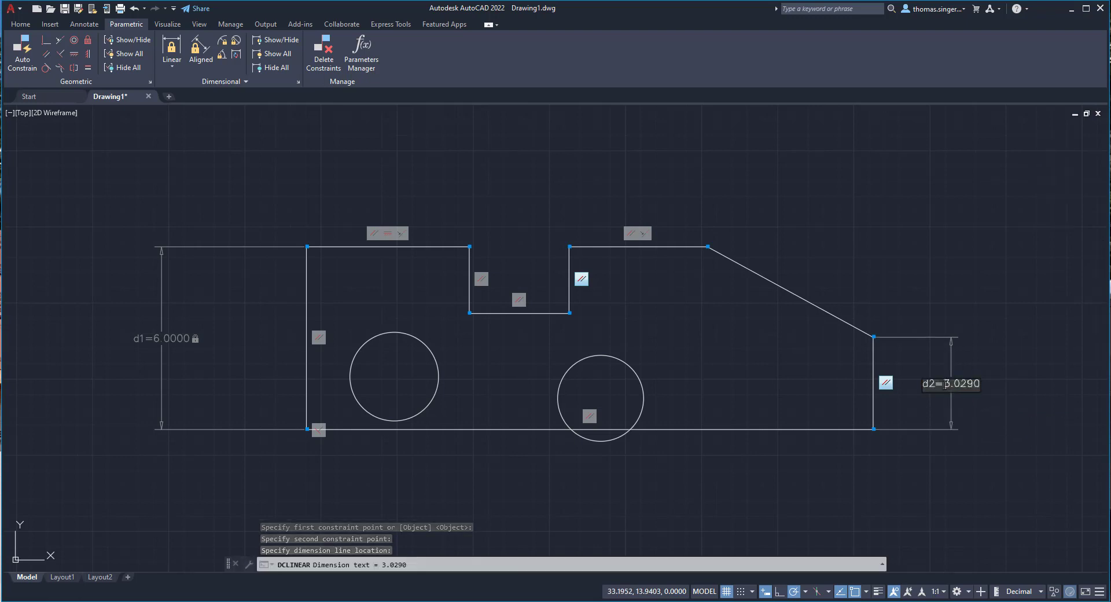
drag(945, 383, 974, 383)
text(d)
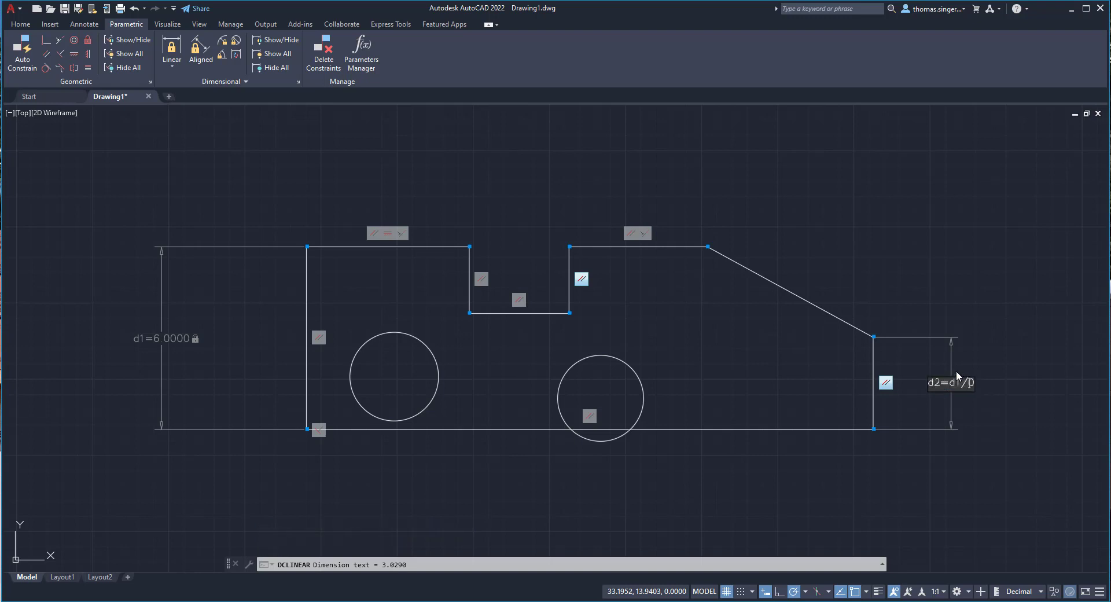
text(1/3)
key(Delete)
key(Return)
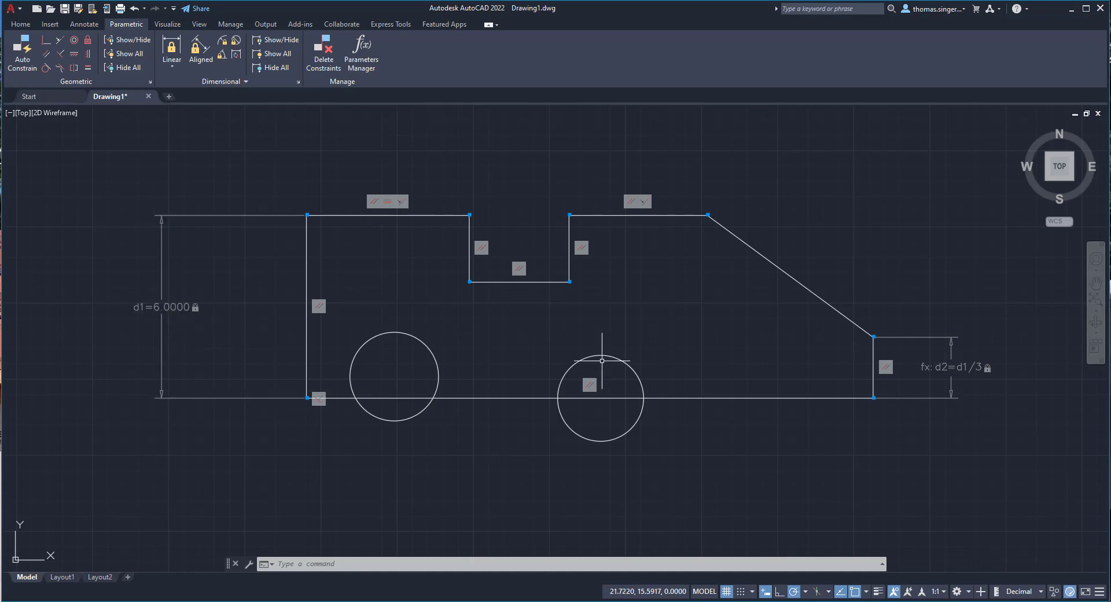
Step: Move the left and right holes up inside the plate, level with each other
click(403, 333)
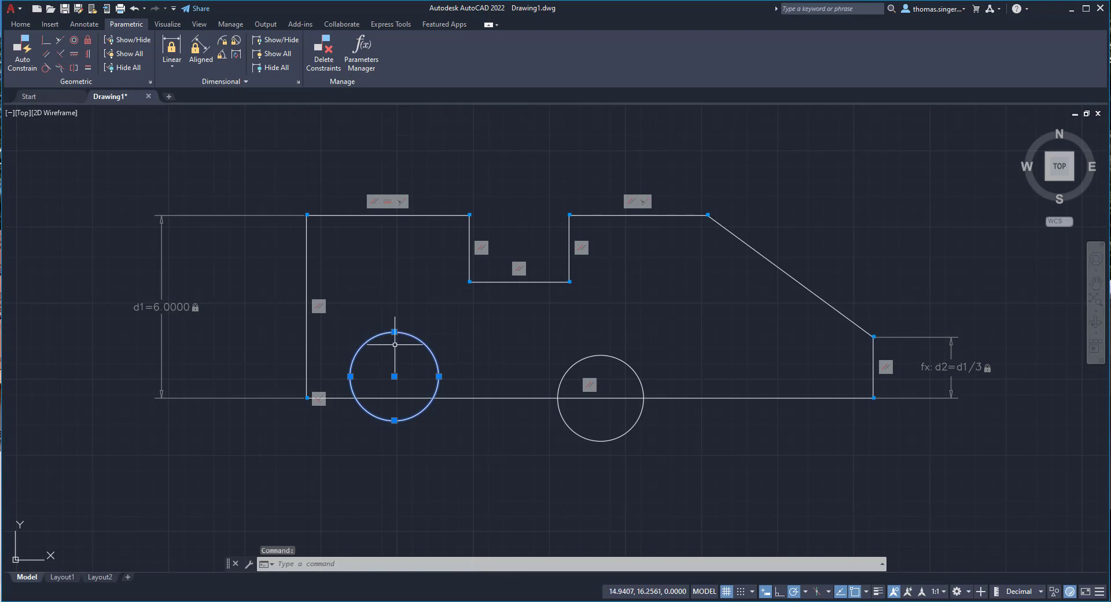
click(394, 376)
click(394, 319)
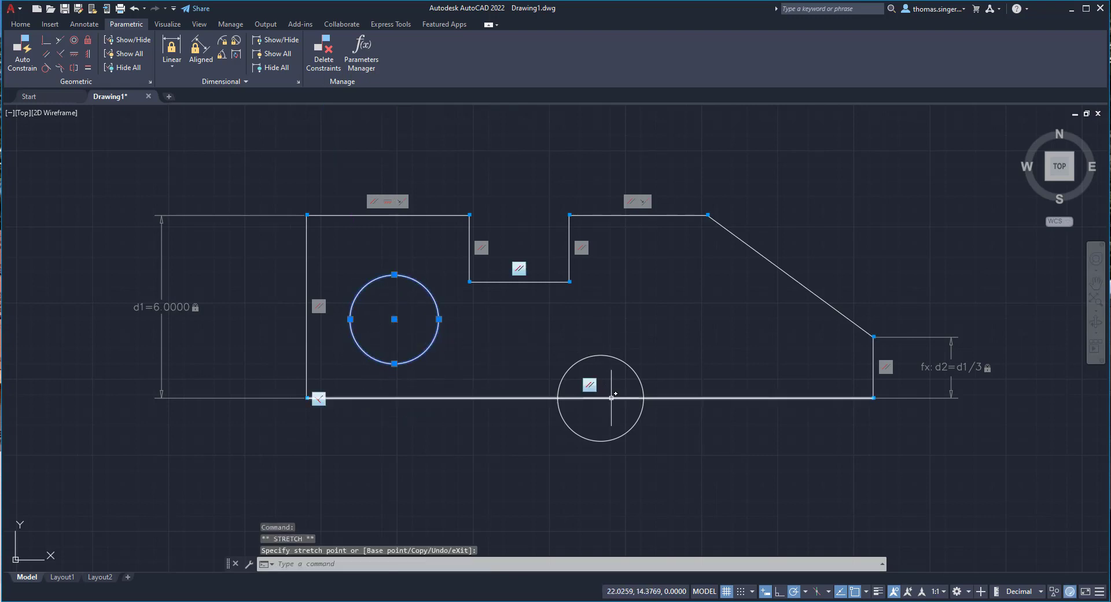
click(629, 366)
click(600, 398)
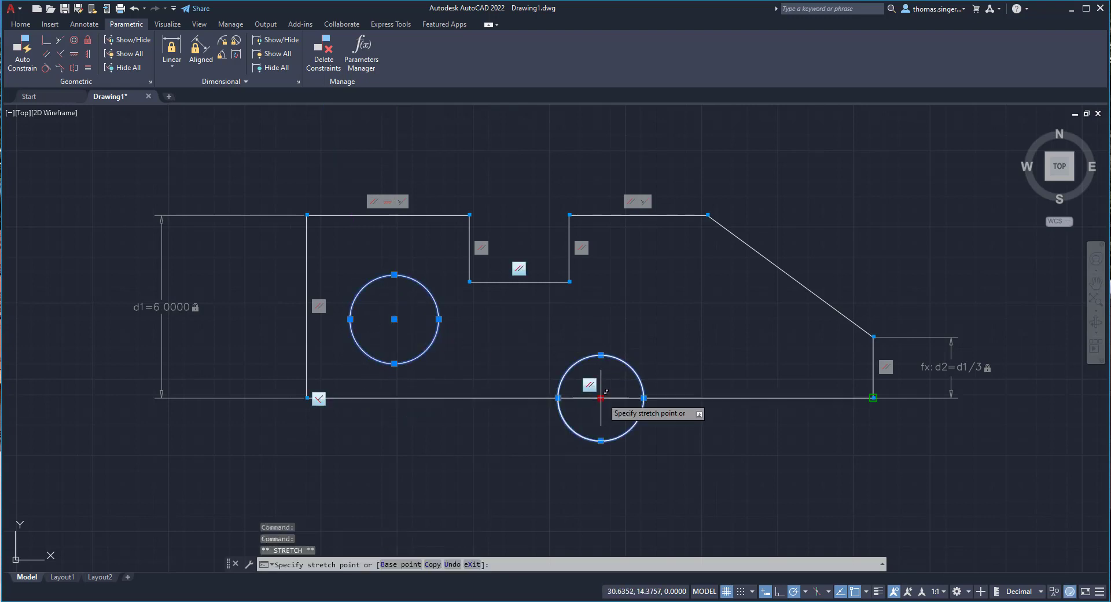
click(647, 317)
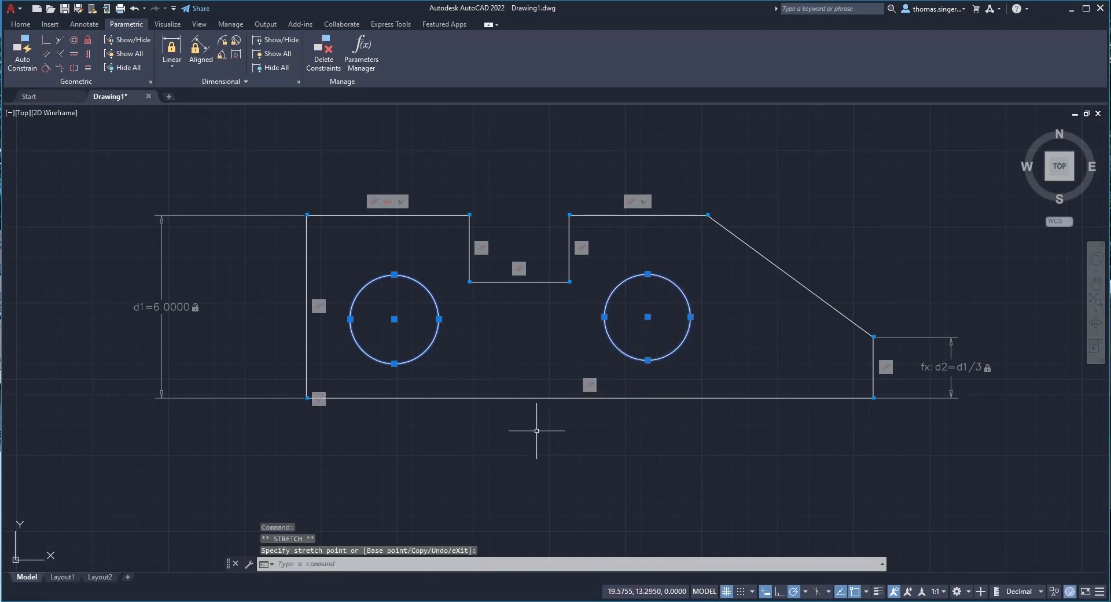
key(Escape)
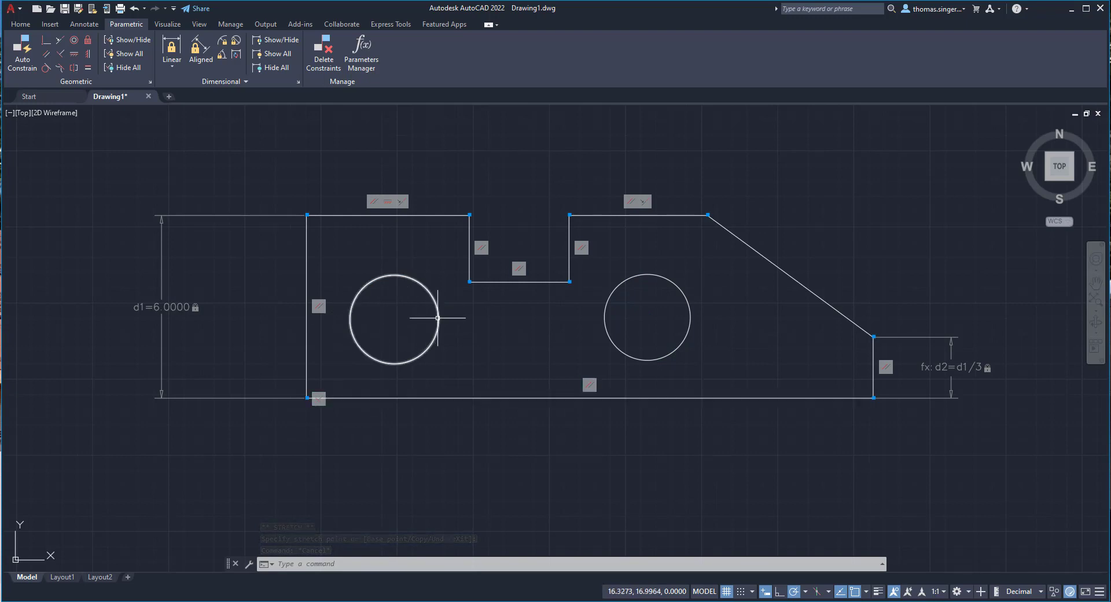
Step: Add a diameter constraint of 1.75 to the left hole
click(237, 41)
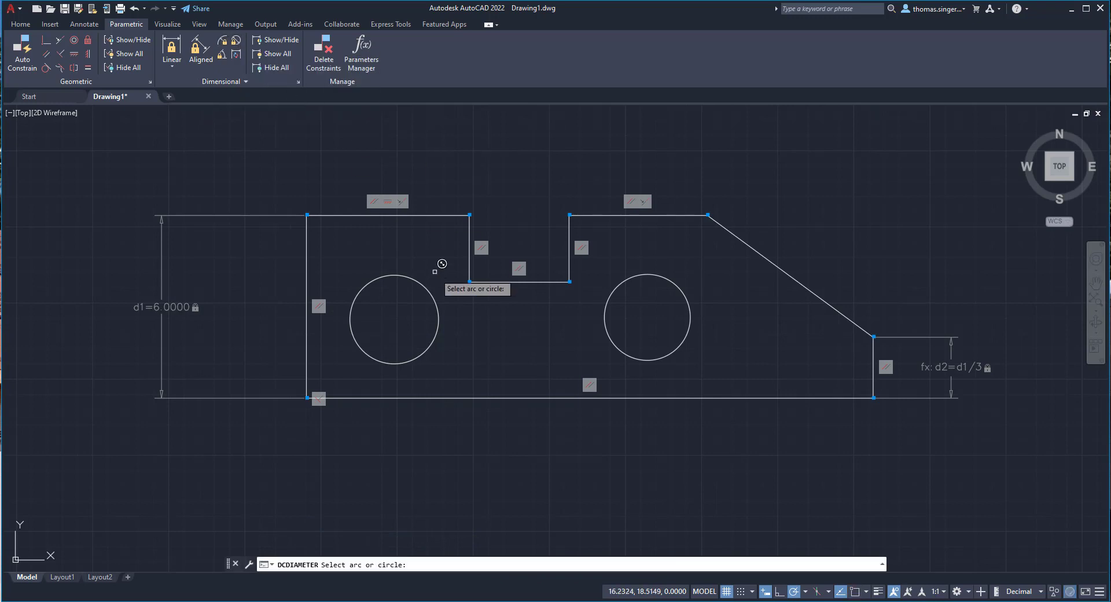
click(434, 303)
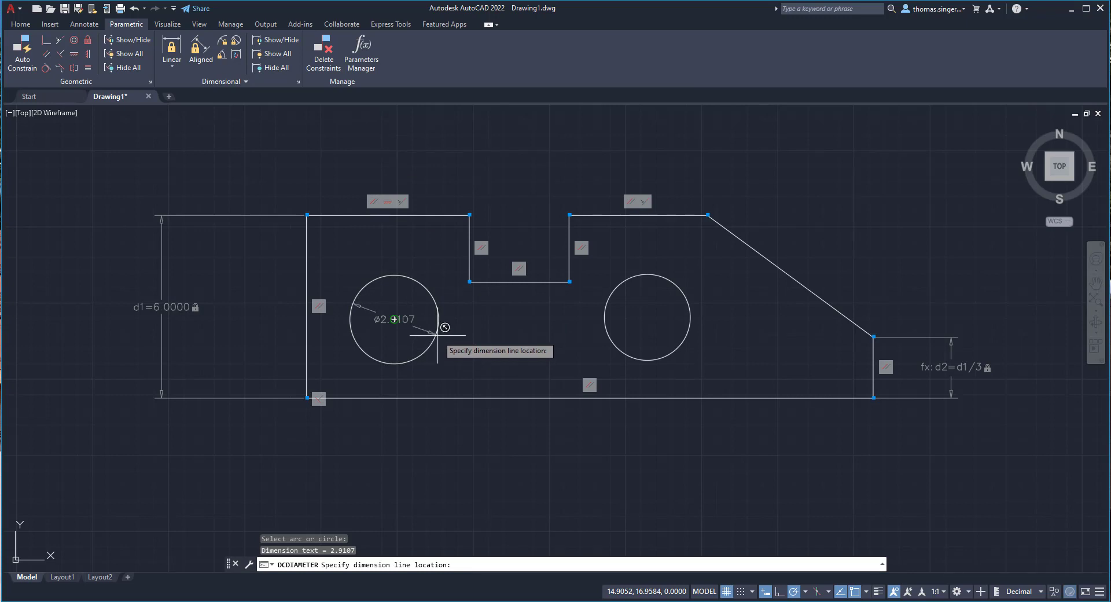
click(393, 321)
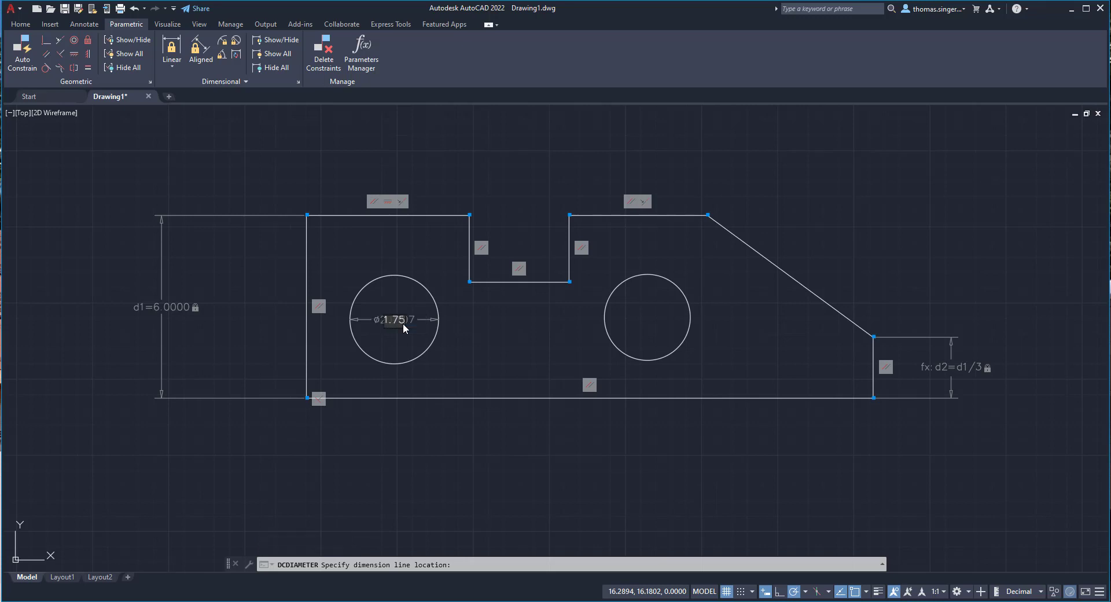
key(Return)
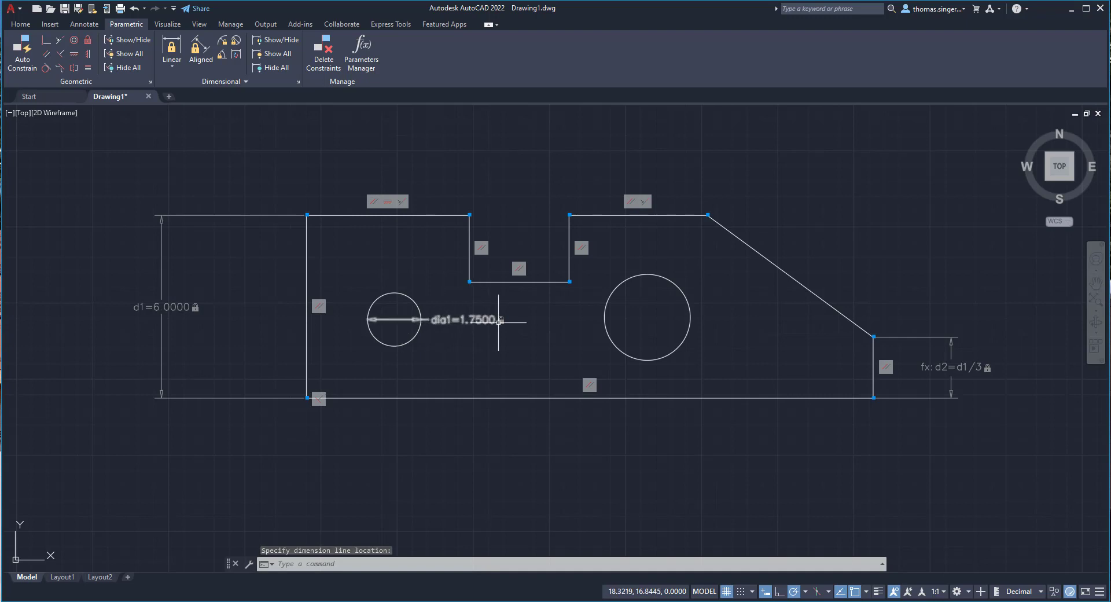
Step: Apply an equal constraint so the right hole matches the left hole's size
click(89, 70)
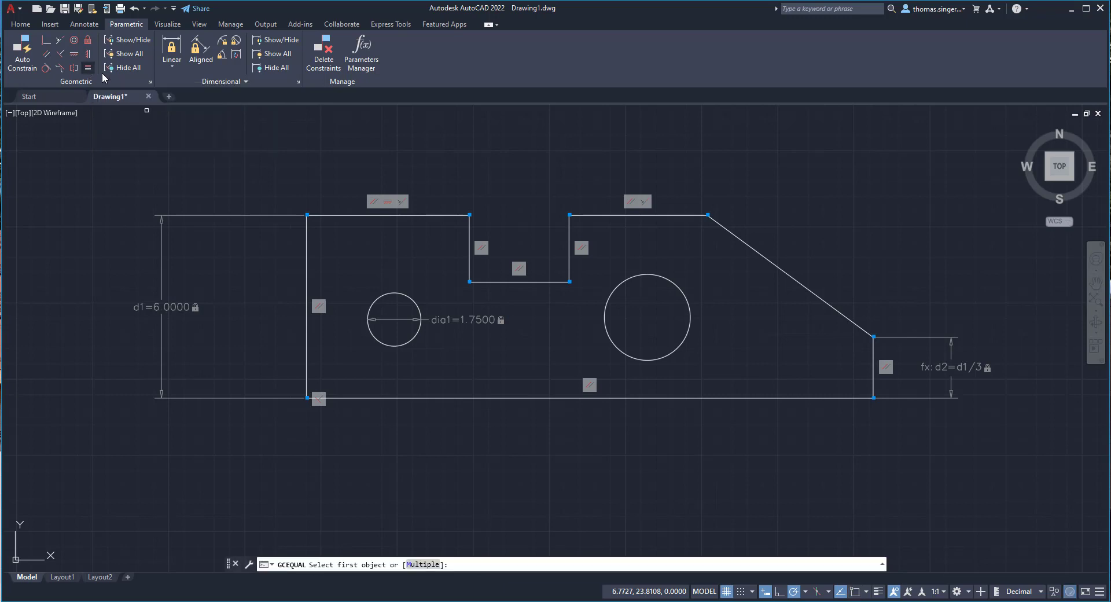
click(409, 296)
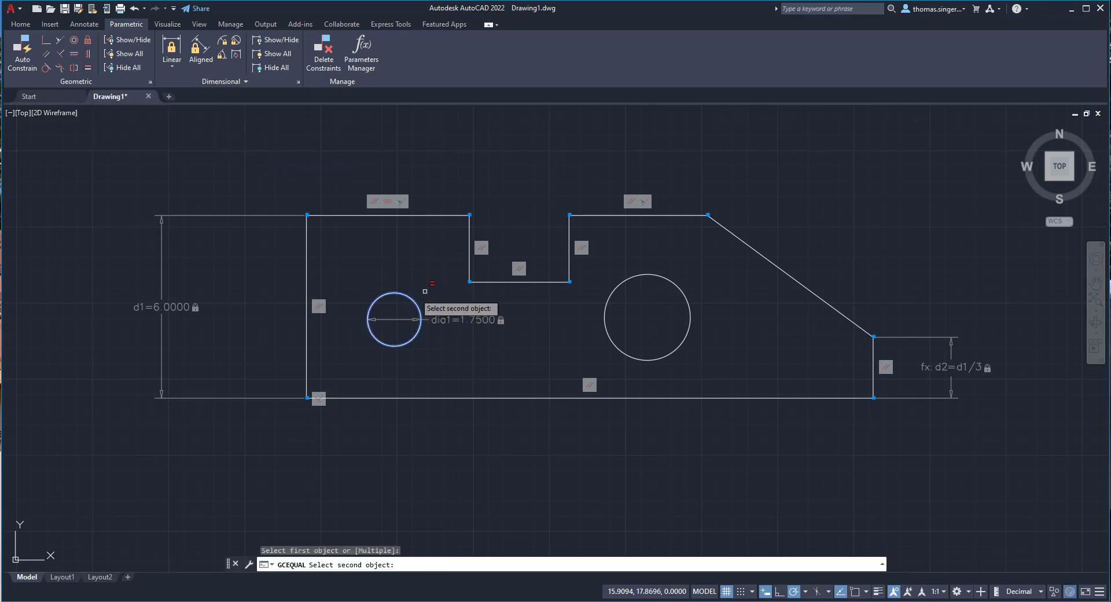
click(643, 275)
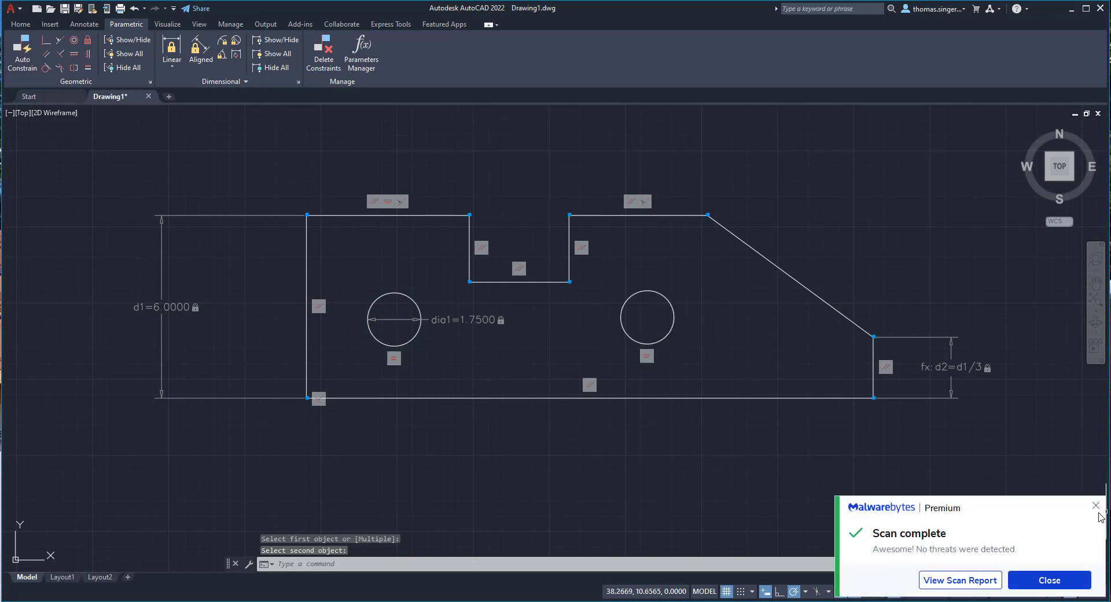
click(1098, 502)
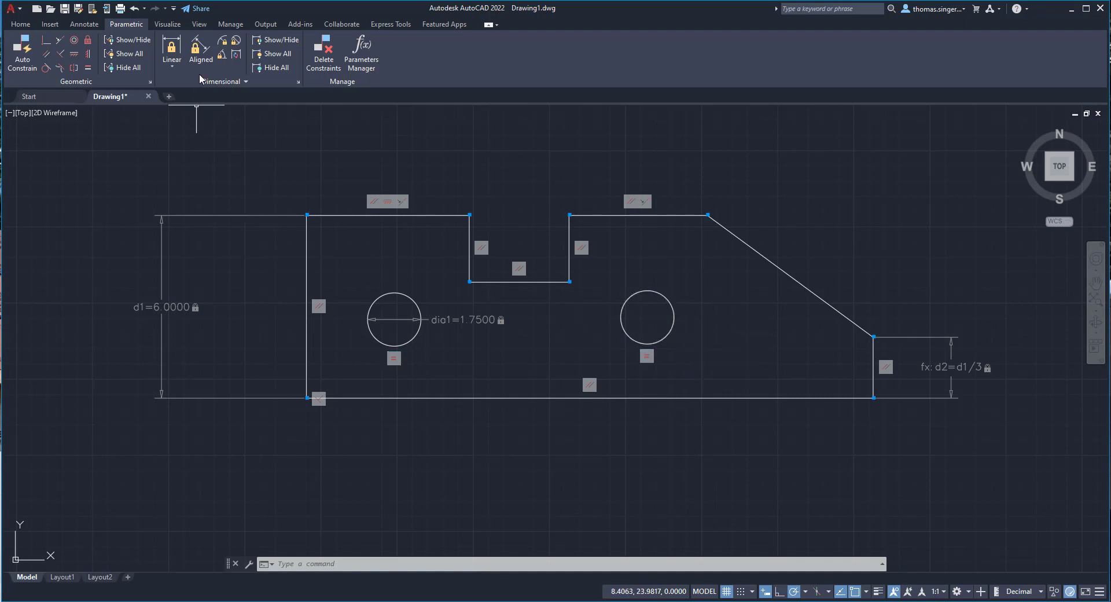
Step: Constrain the horizontal distance between the two hole centres to 7
click(175, 51)
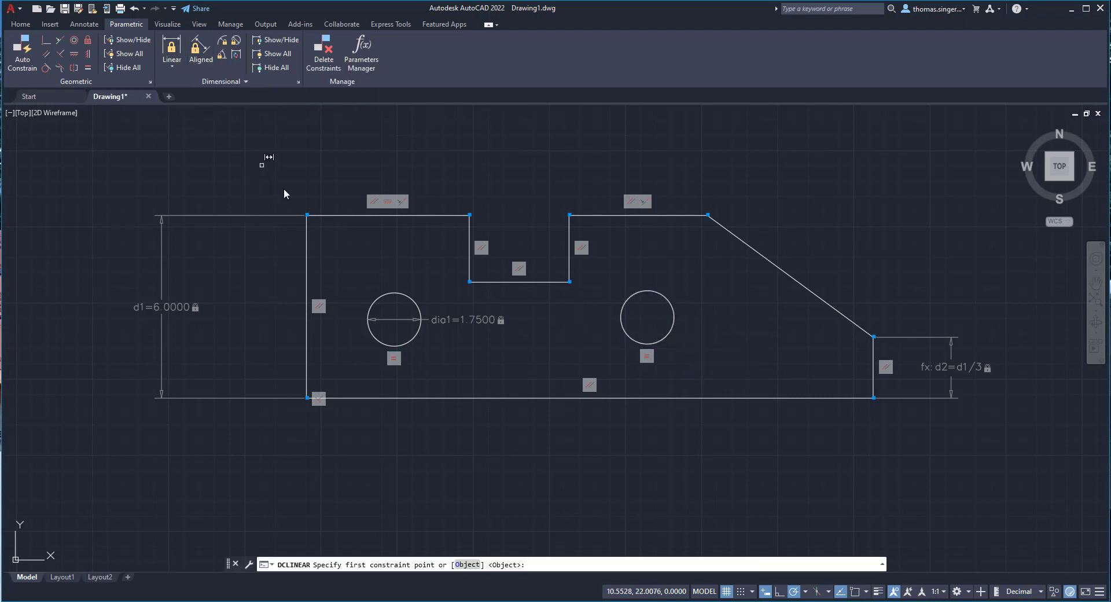
click(402, 286)
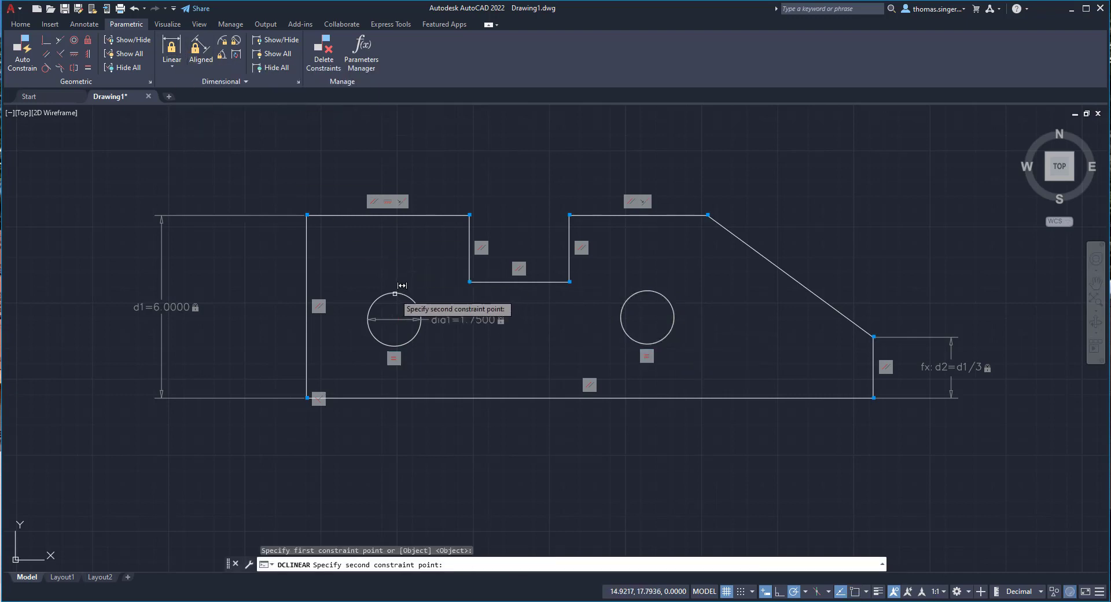
click(653, 283)
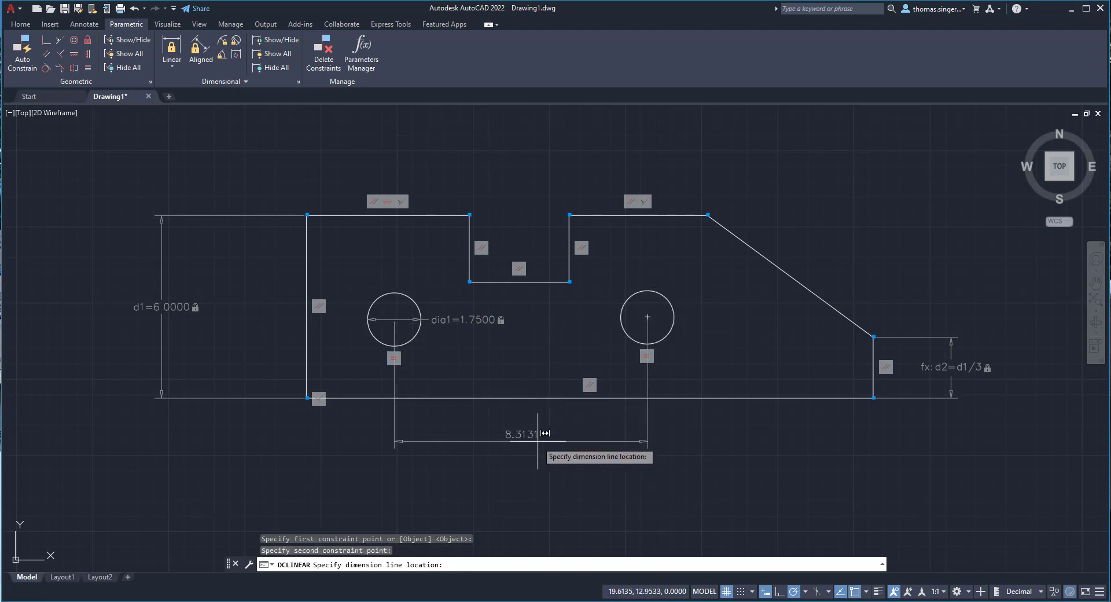
click(522, 450)
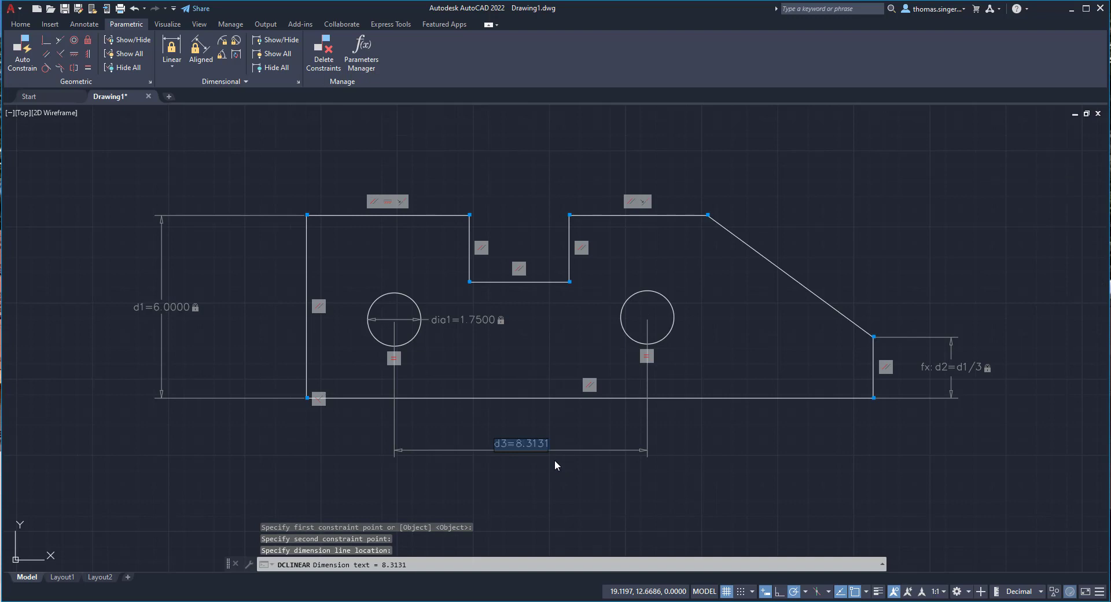
text(7)
key(Return)
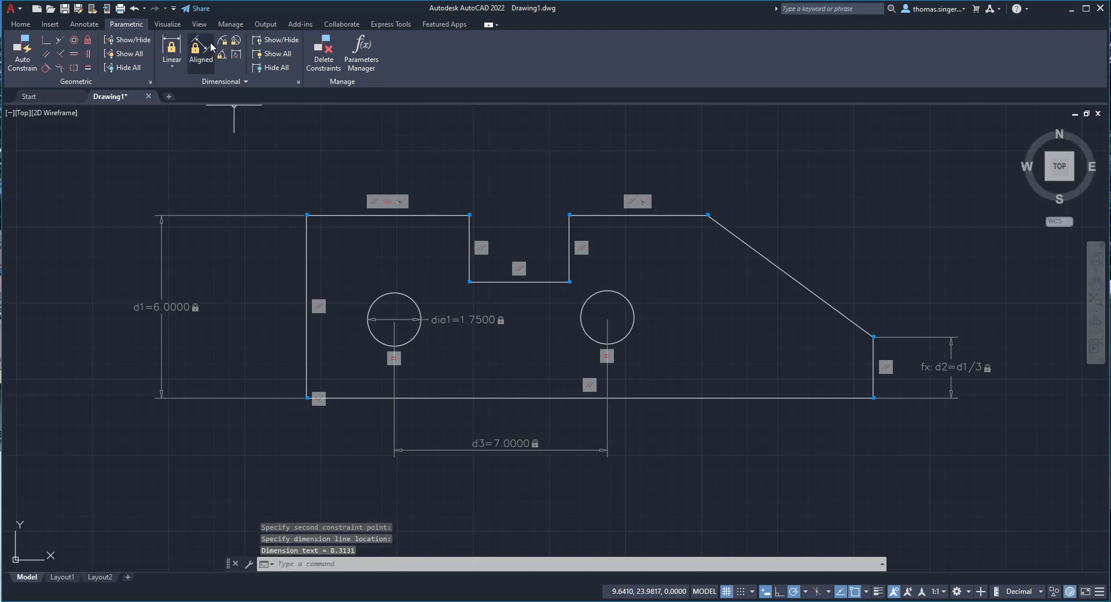
Step: Add constraint d4 of 2.50 from the plate's lower-left corner to the left hole's centre
click(171, 48)
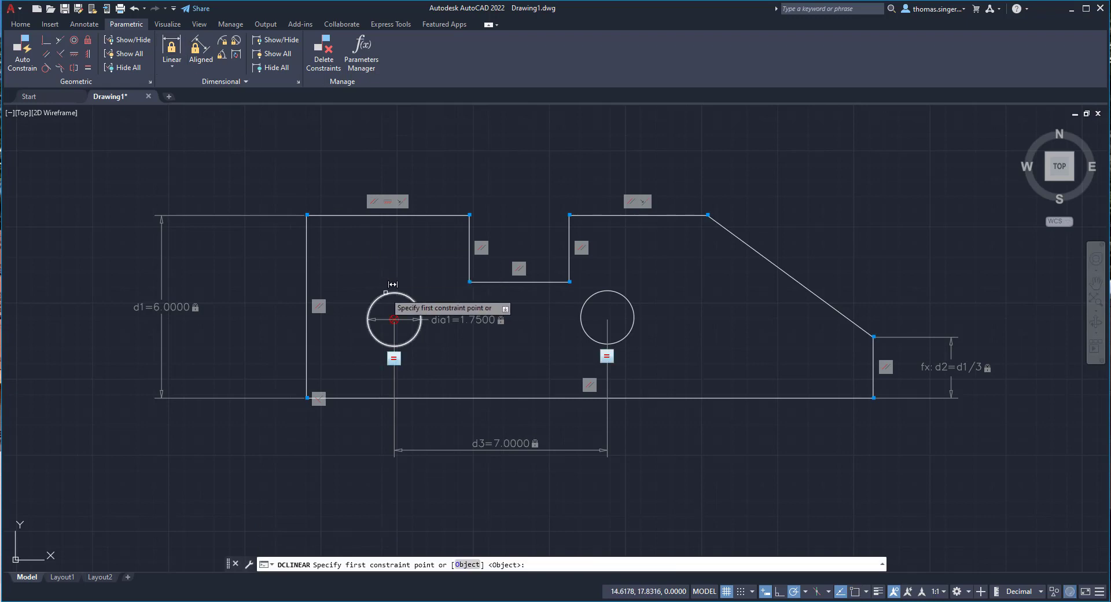
click(386, 292)
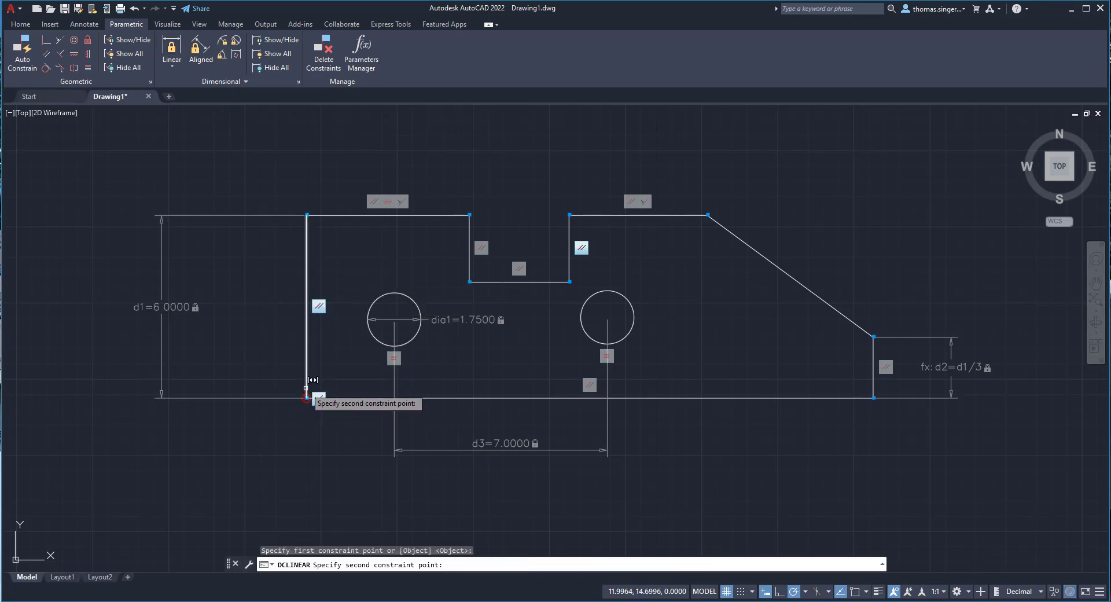
click(305, 388)
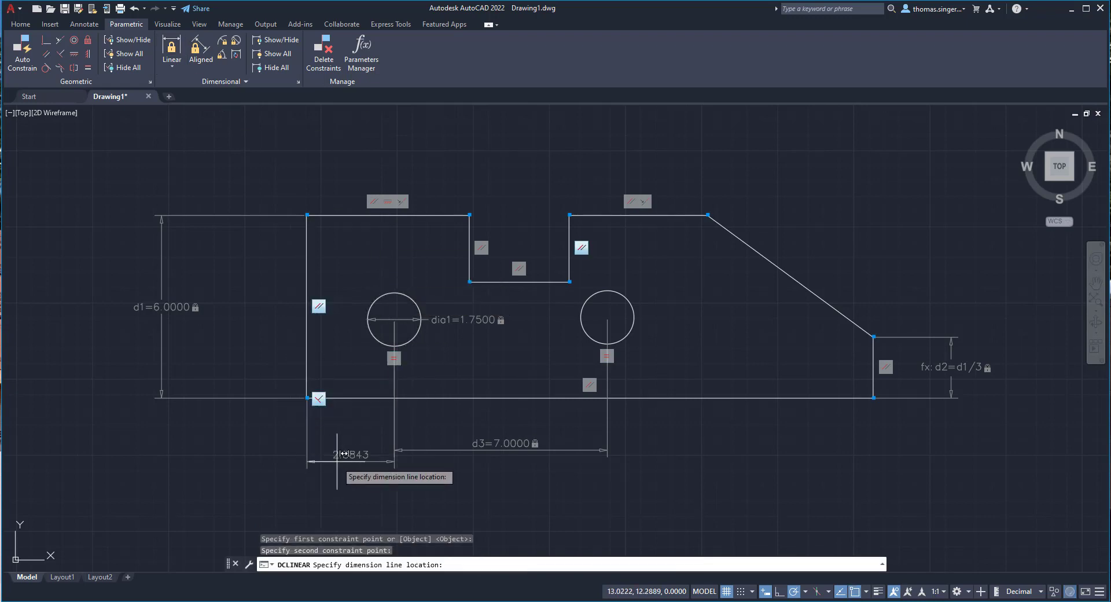
click(395, 449)
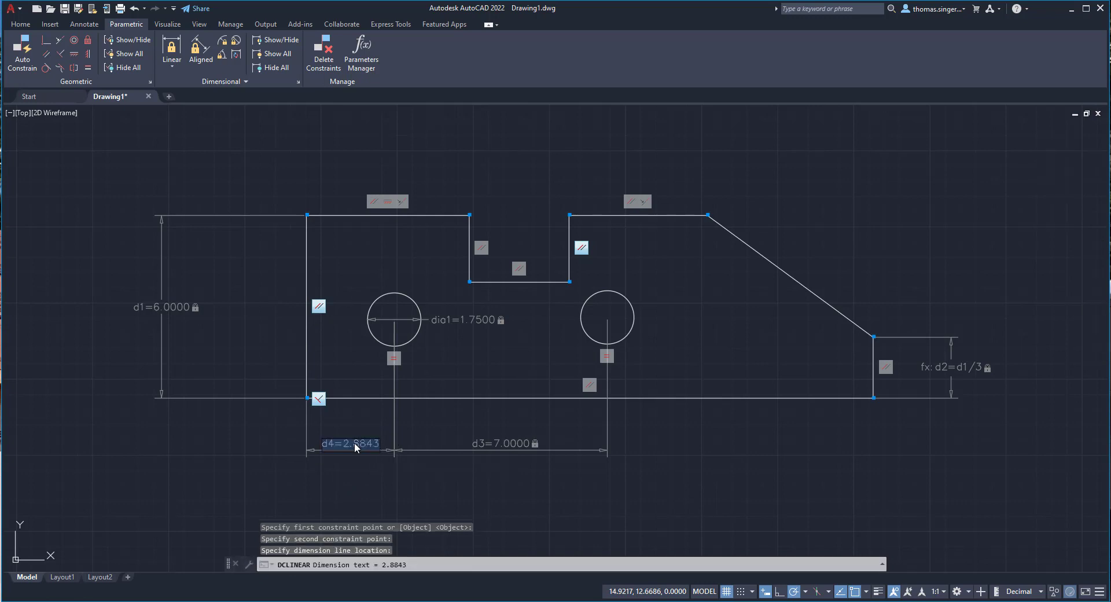
text(2.50)
key(Return)
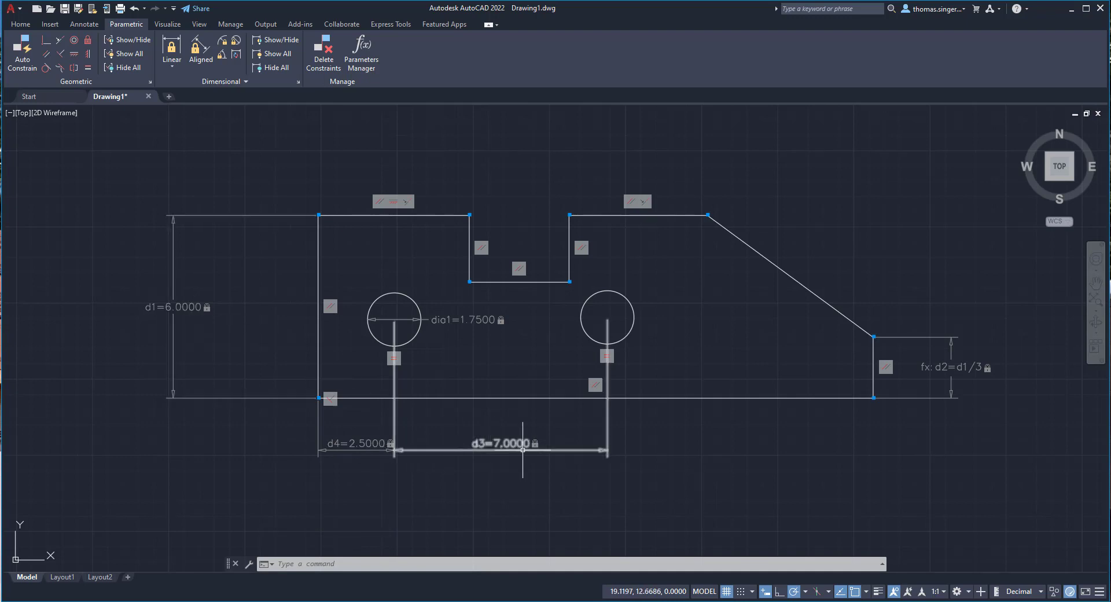
Step: Add vertical constraint d5 of 2.50 from the plate's lower-left corner to the left hole's centre
click(171, 48)
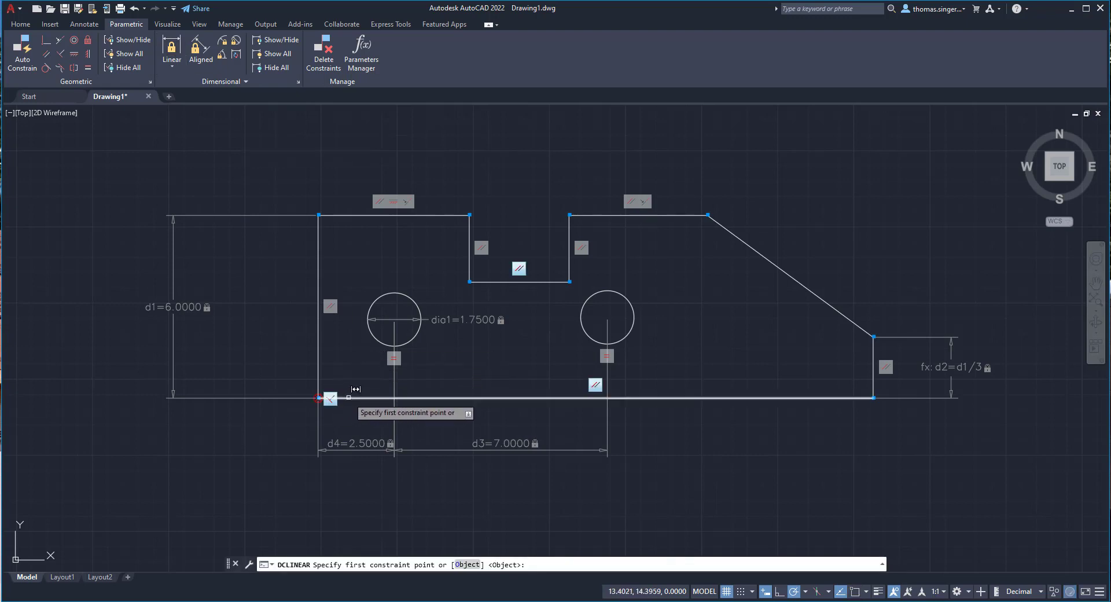
click(322, 397)
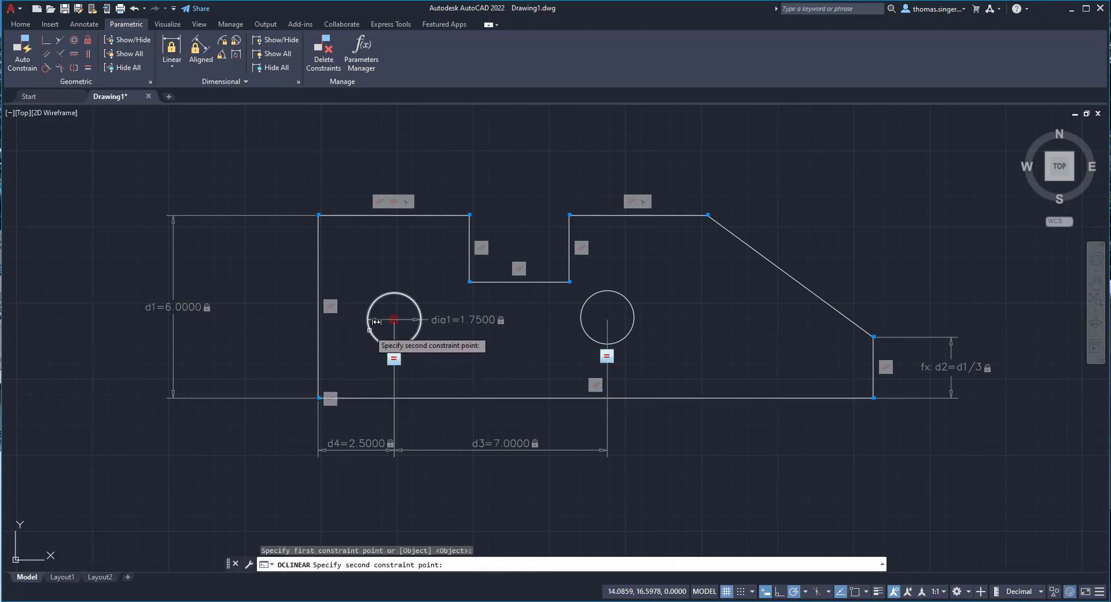
click(393, 319)
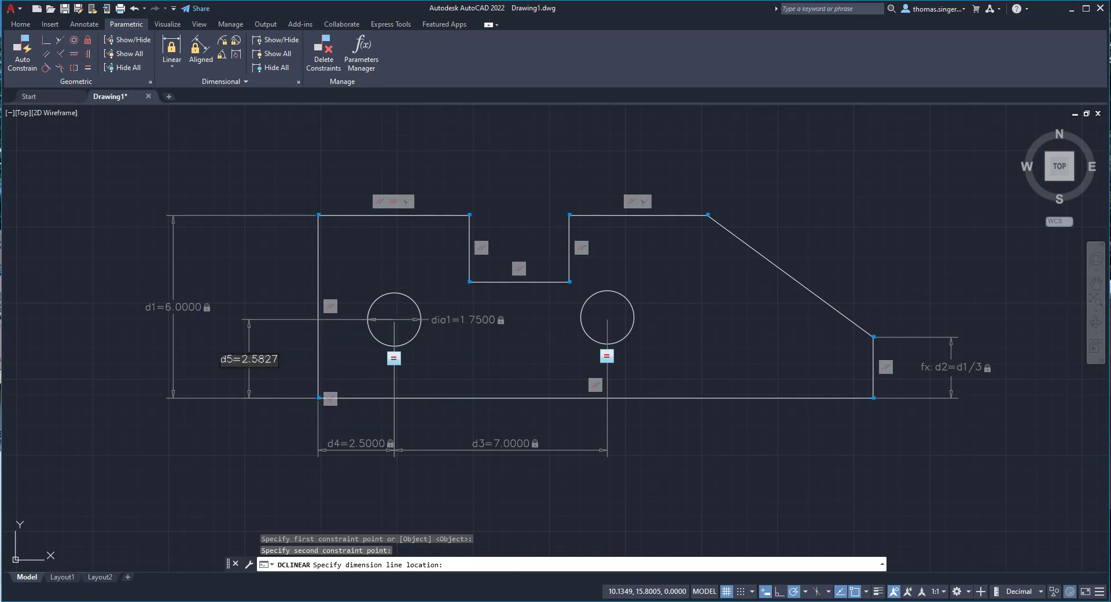
click(256, 346)
text(2.)
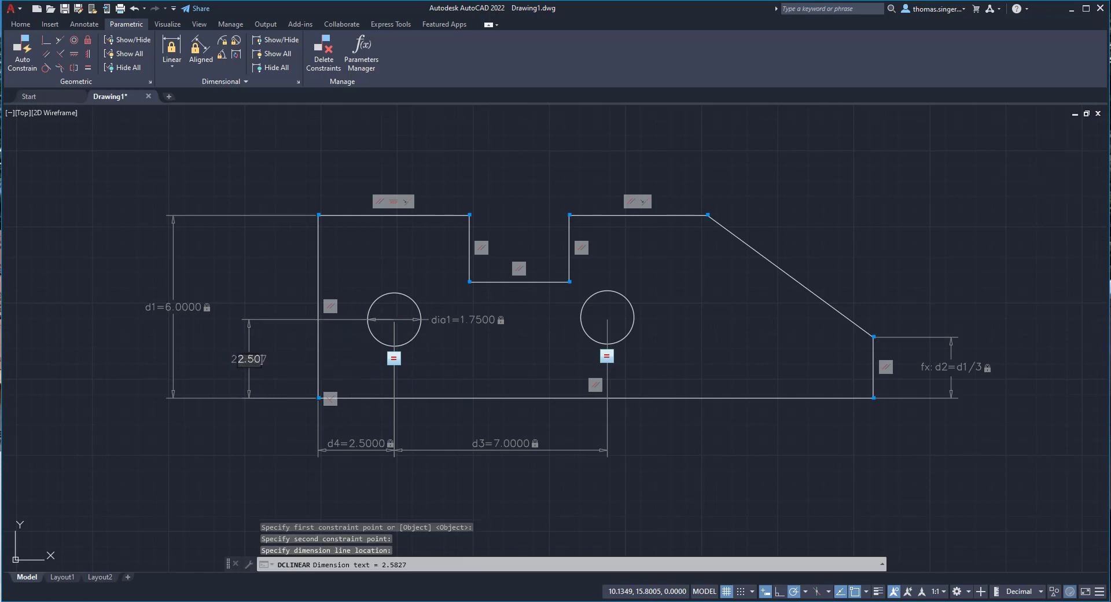
text(50)
key(Return)
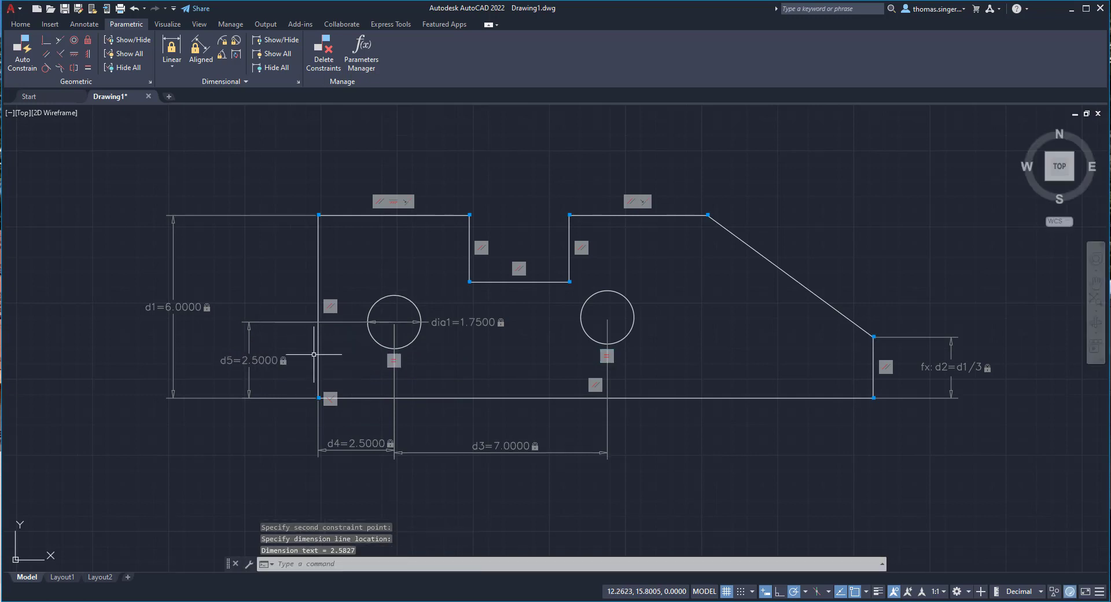
Step: Change d5's value to the expression d4
double_click(250, 361)
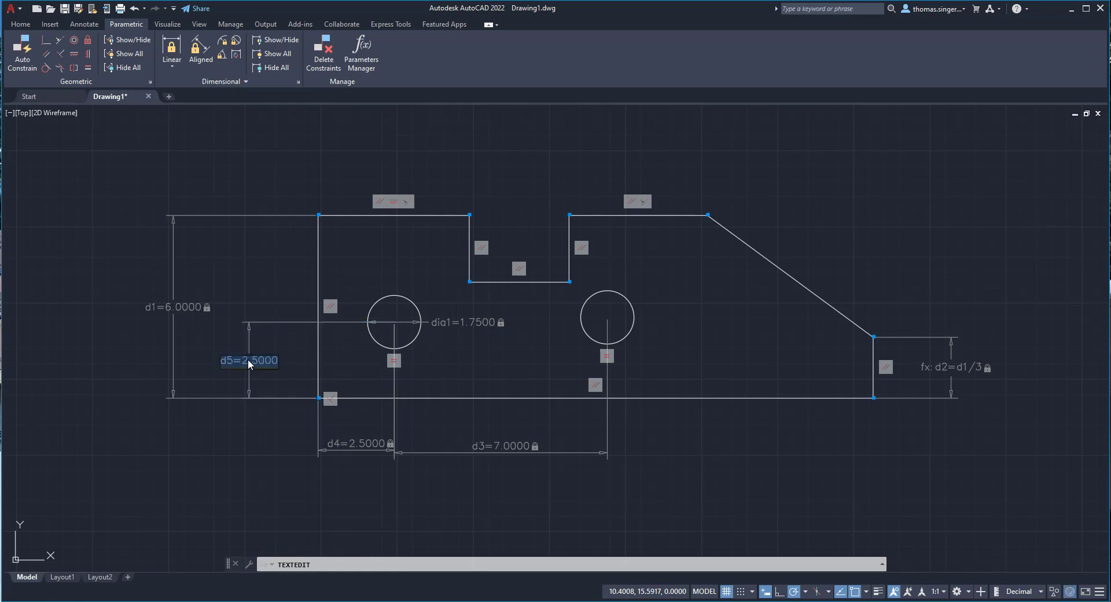
click(257, 362)
text(d4)
key(Return)
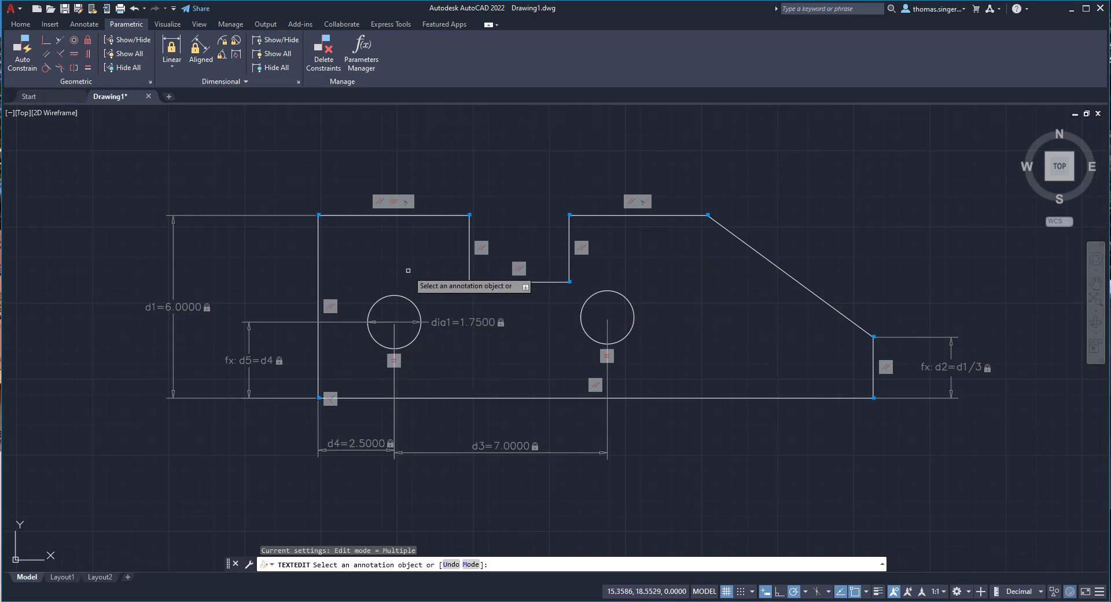
Step: Add vertical constraint d6 = 0 between the left and right hole centres
click(171, 47)
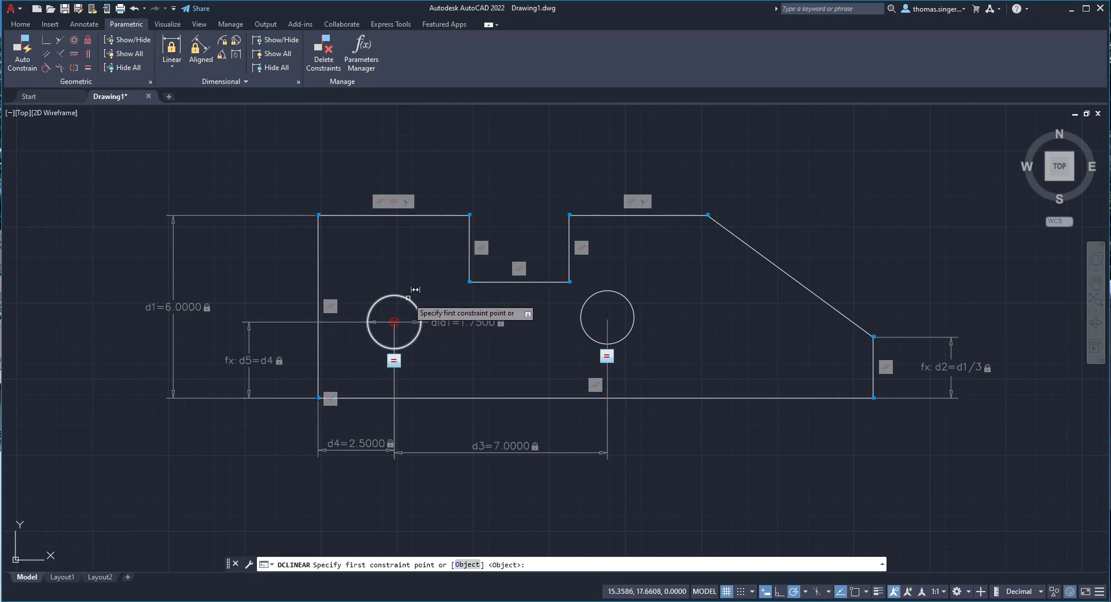
click(394, 322)
click(607, 317)
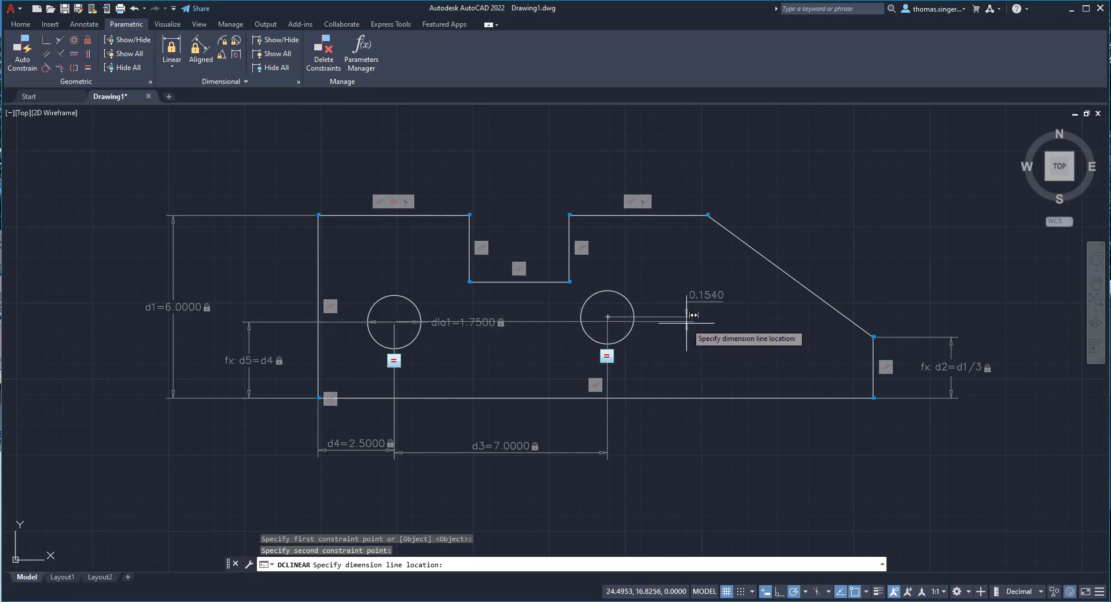
click(670, 313)
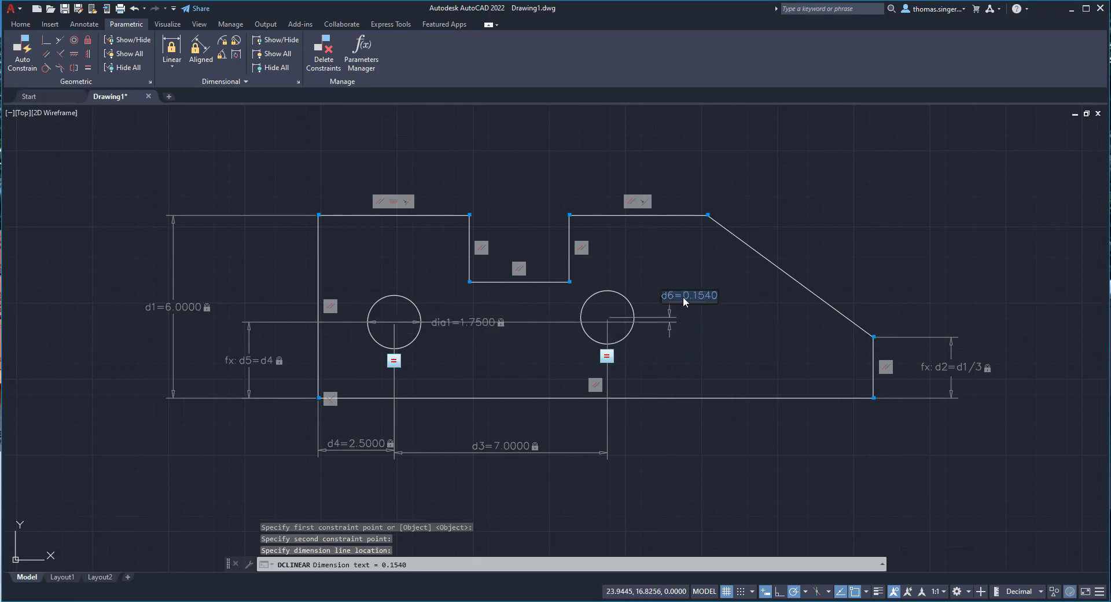
text(0)
key(Return)
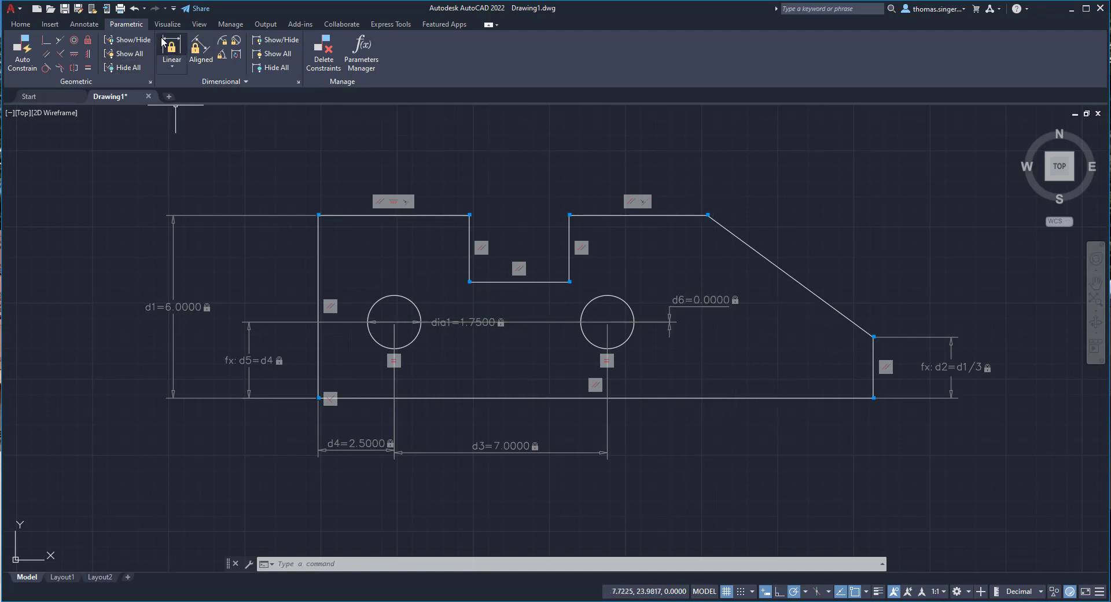
Step: Dimension the plate's bottom edge as d7 with the formula d1*3, making it 18 long
click(176, 50)
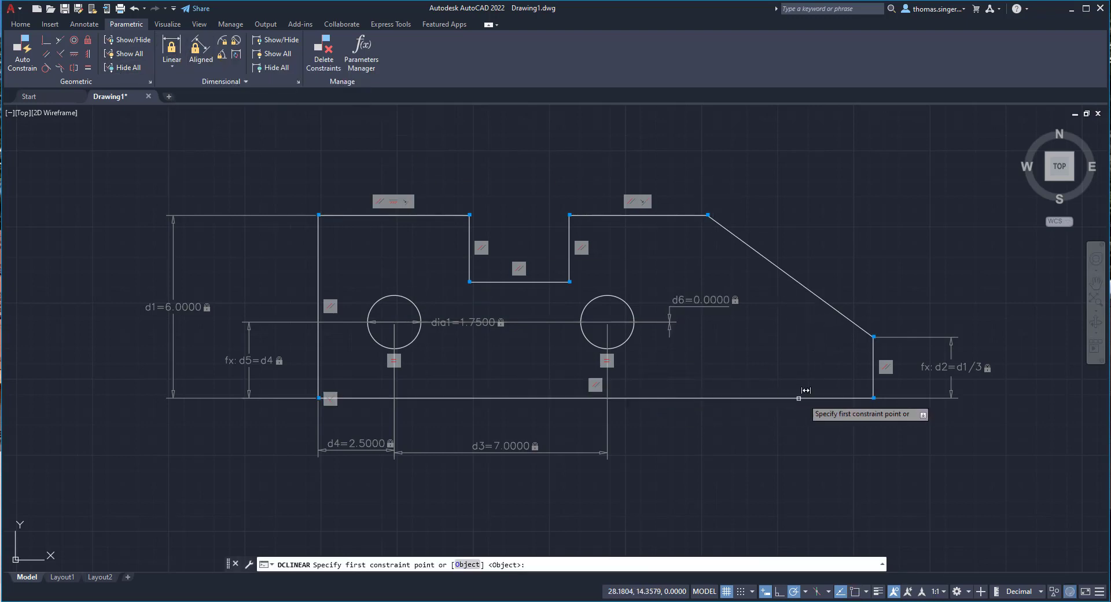
click(864, 392)
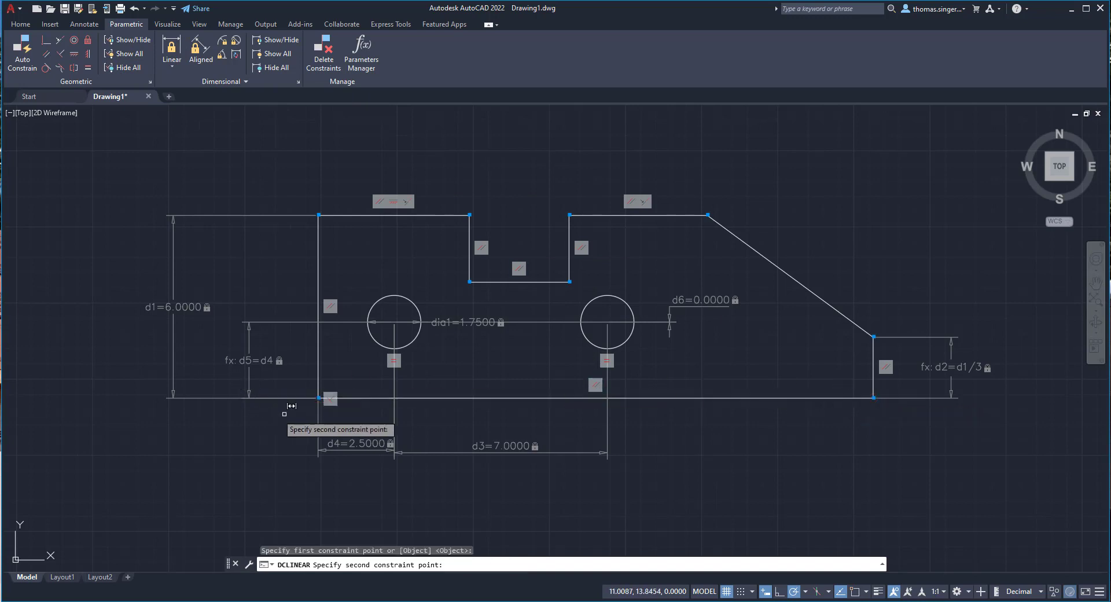
click(355, 390)
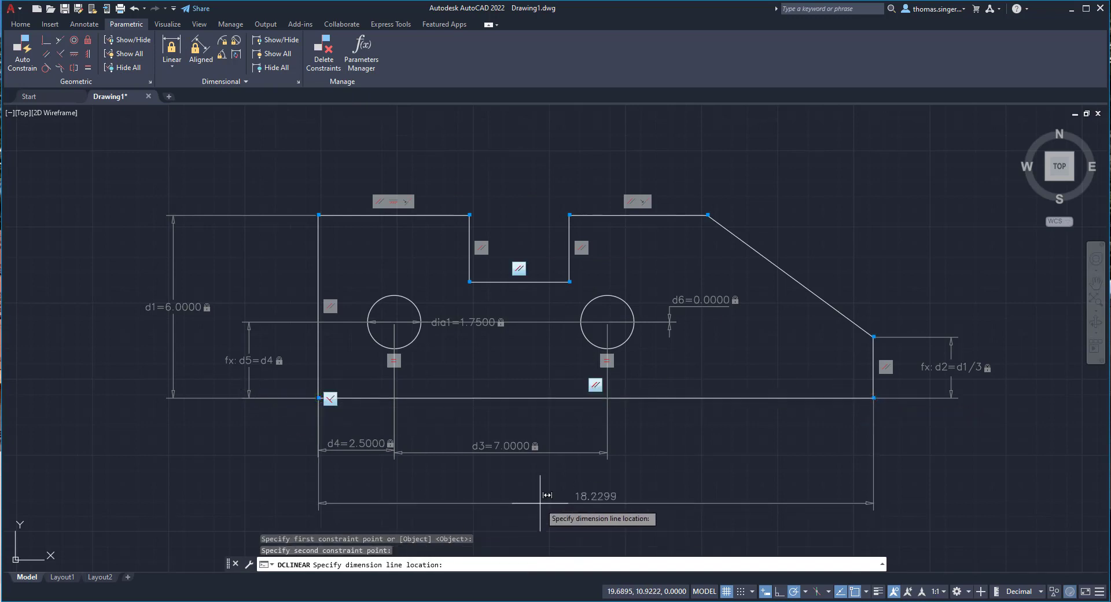
click(617, 499)
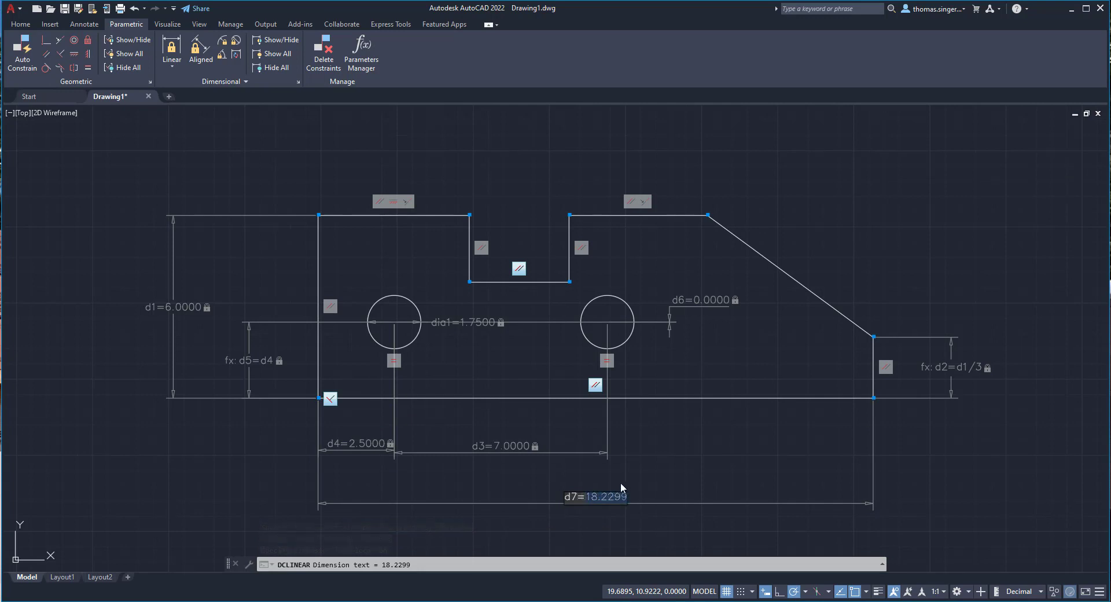
text(d1*3)
key(Return)
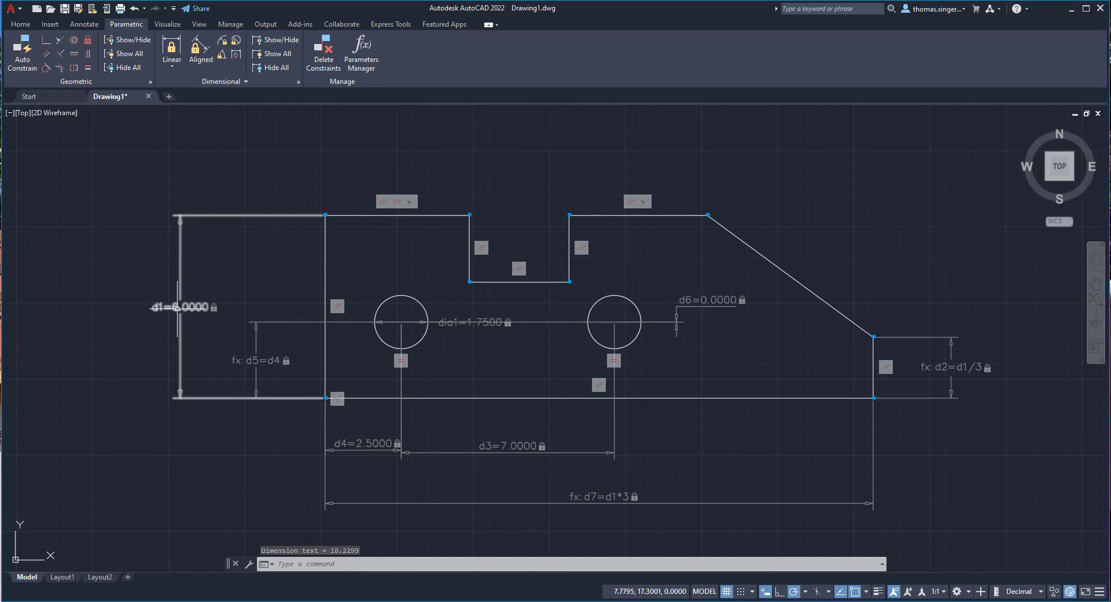
Step: Dimension the top edge left of the notch as d8 with the formula d1*.75
click(171, 50)
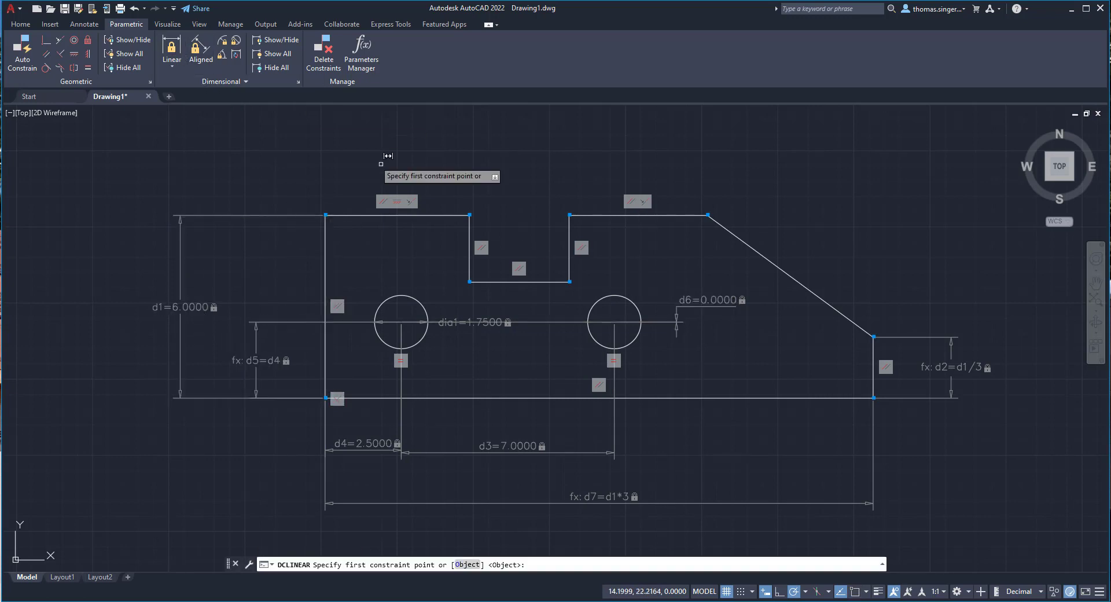
click(366, 210)
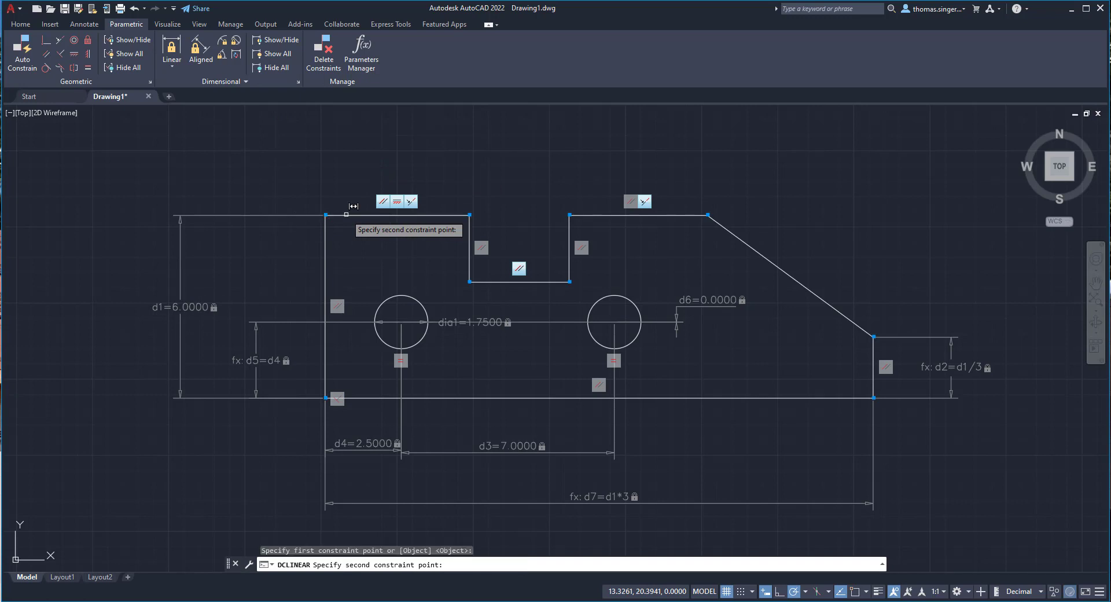
click(463, 215)
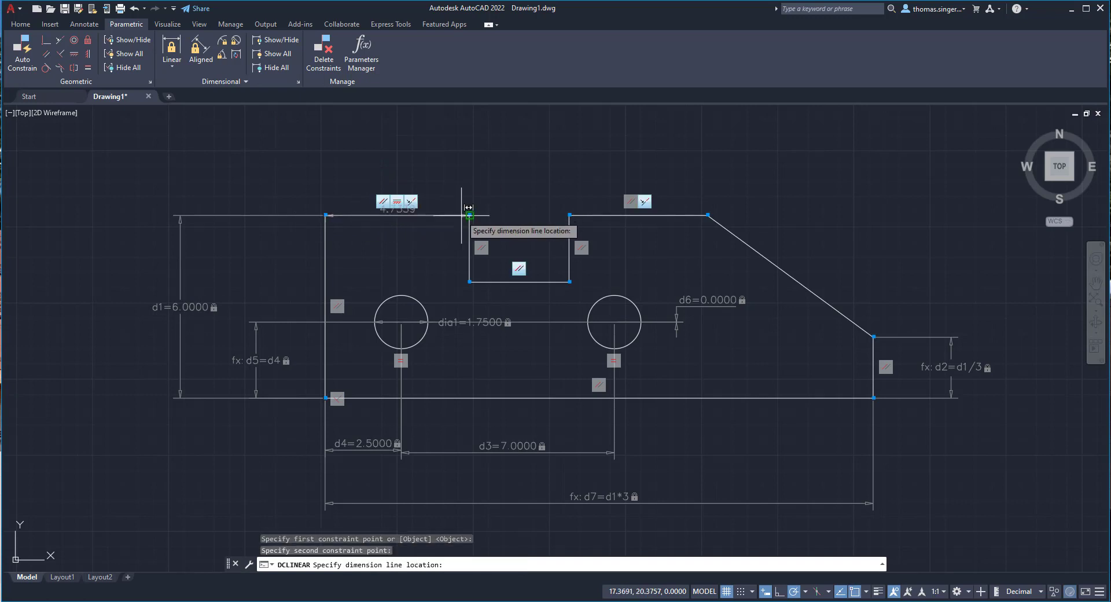
click(398, 152)
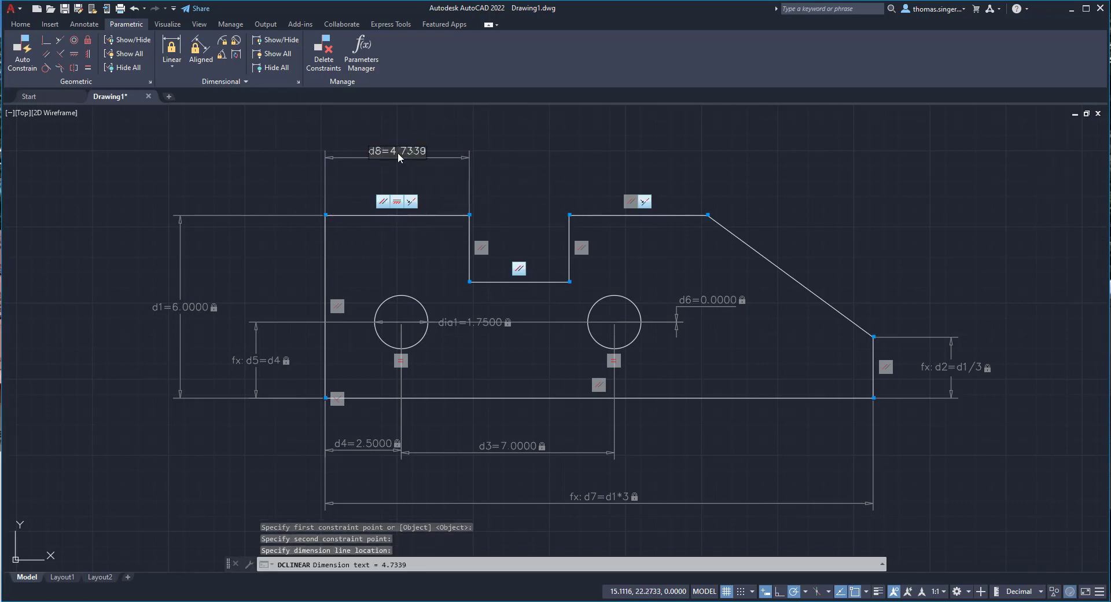
click(398, 151)
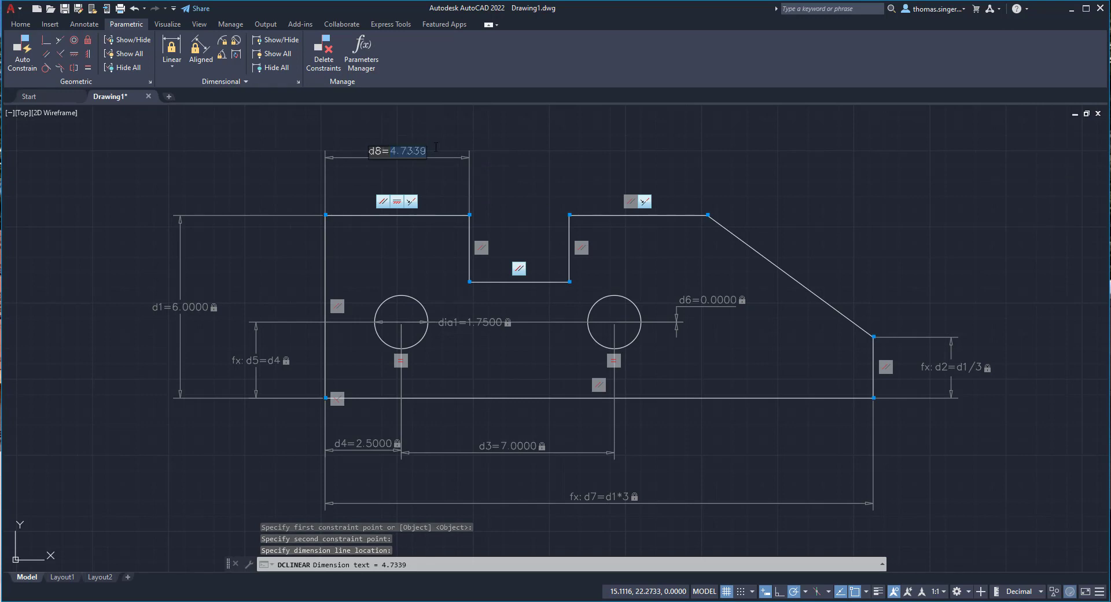
text(d1*)
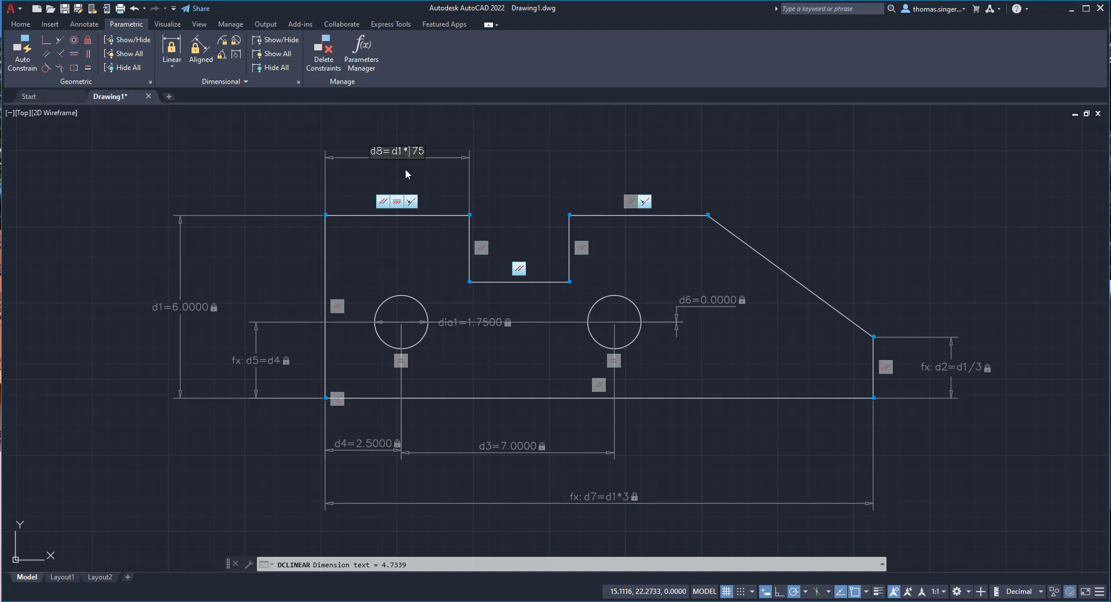
key(Return)
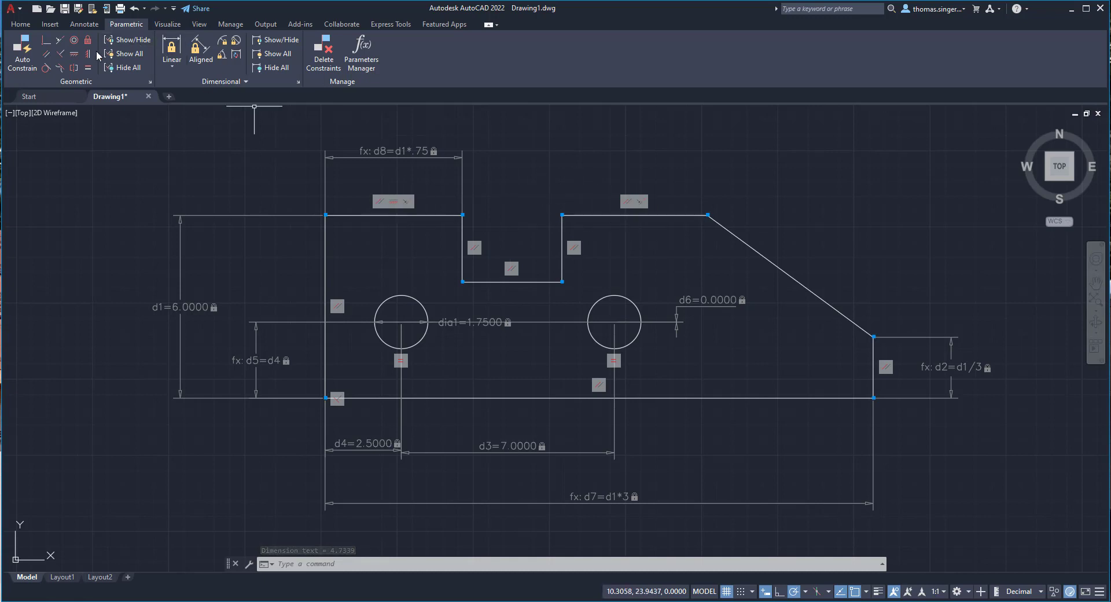
Step: Make the top line right of the notch equal to the top-left line
click(89, 69)
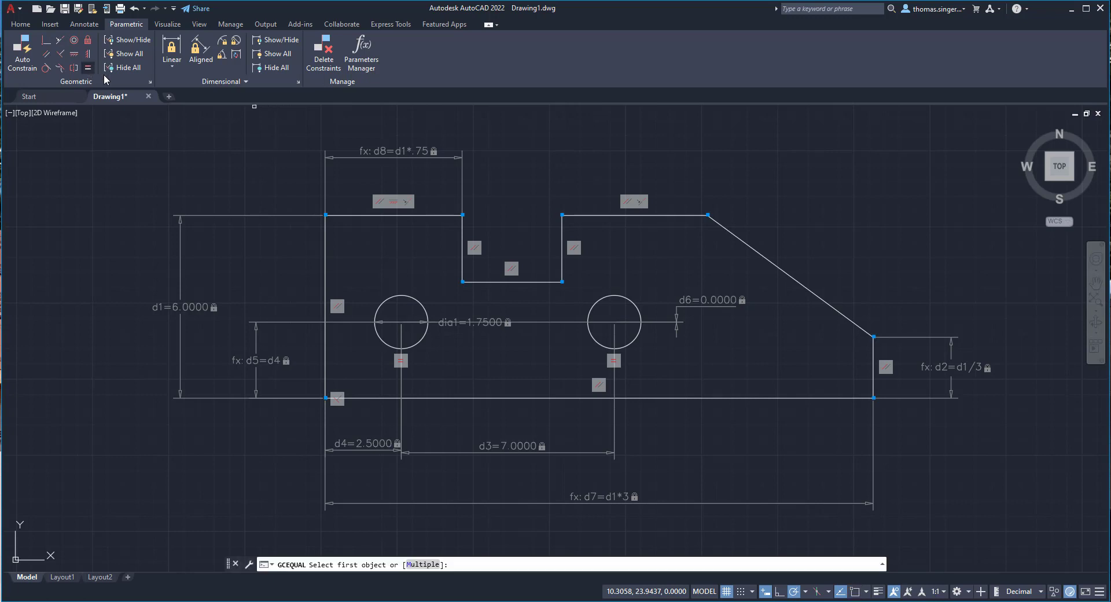
click(347, 216)
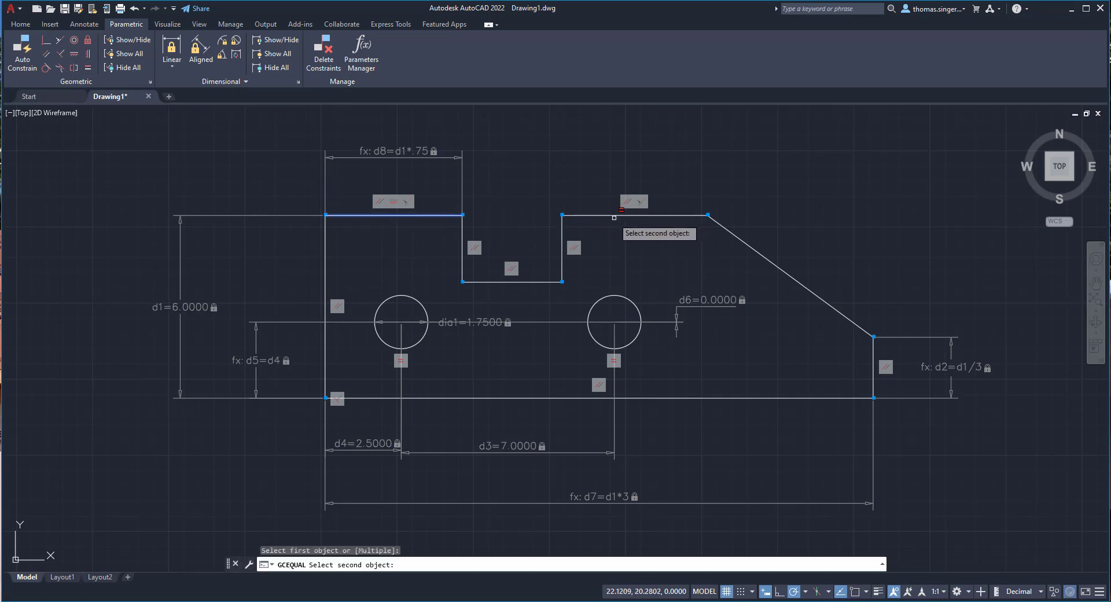
click(607, 214)
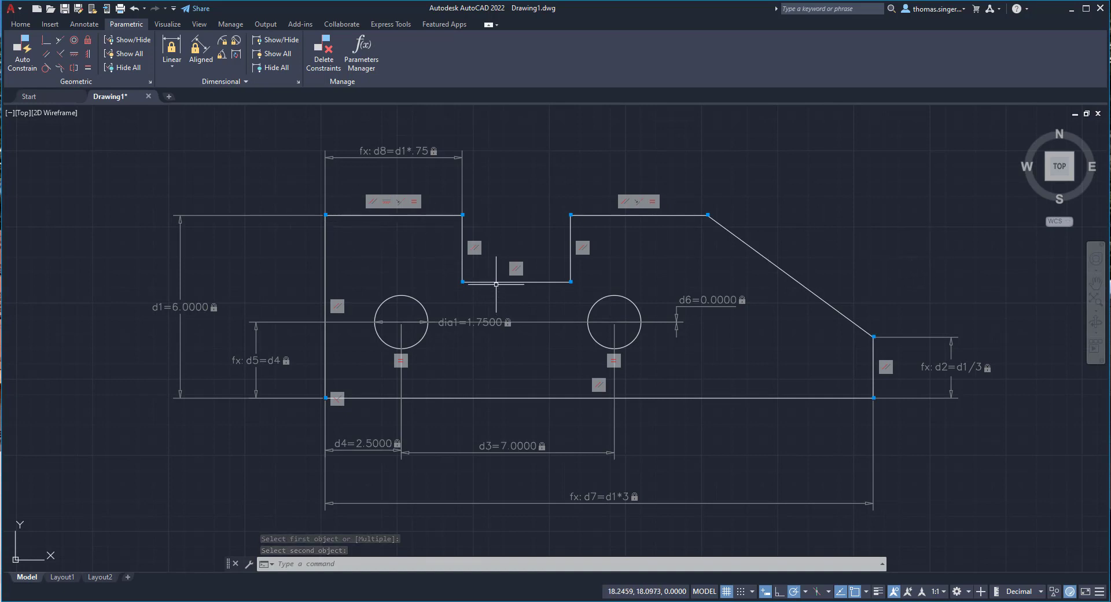
Step: Dimension the notch's left side as d9 with the depth formula d1/3
click(172, 47)
click(467, 251)
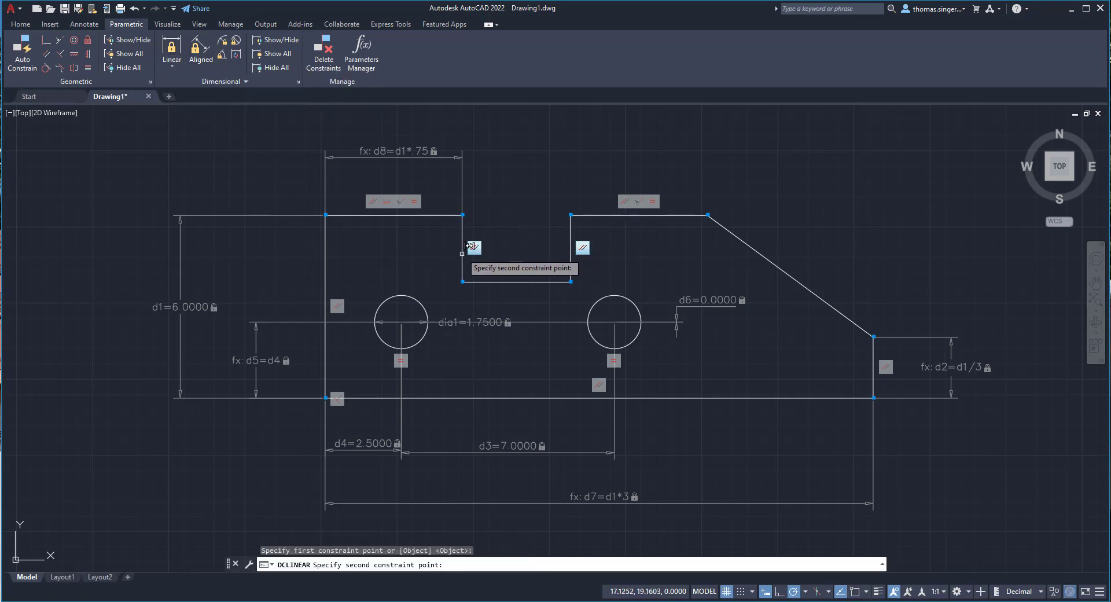
click(462, 282)
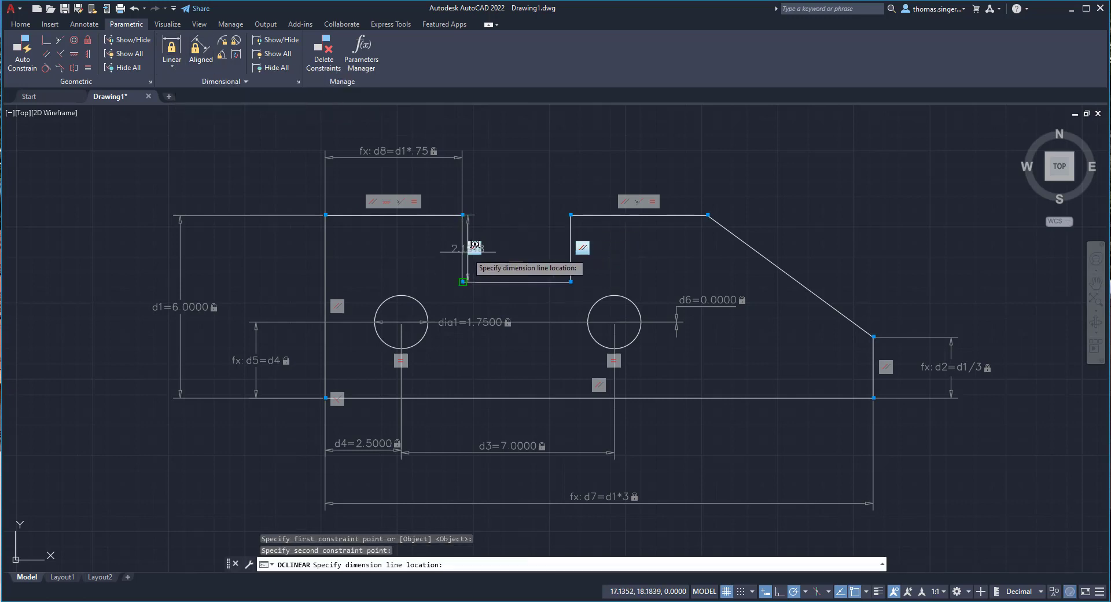
click(501, 236)
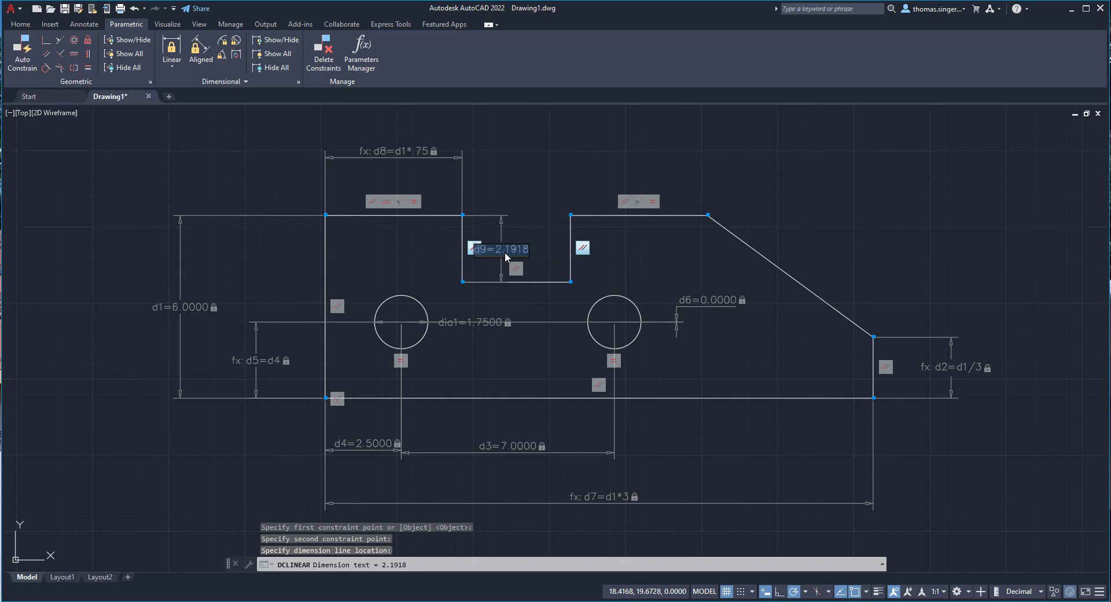
text(d12)
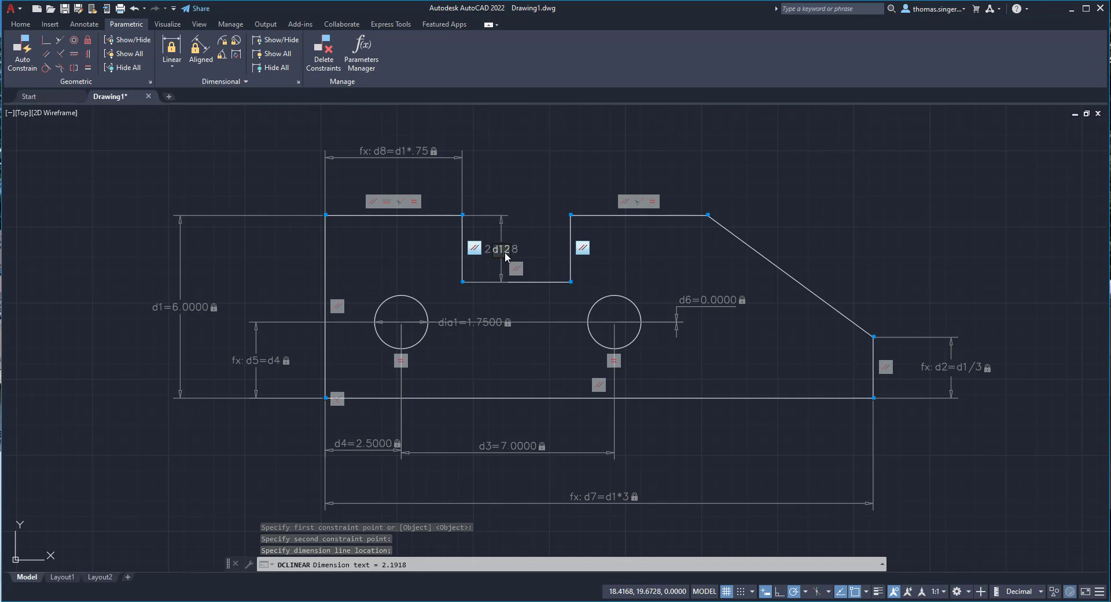
text(/)
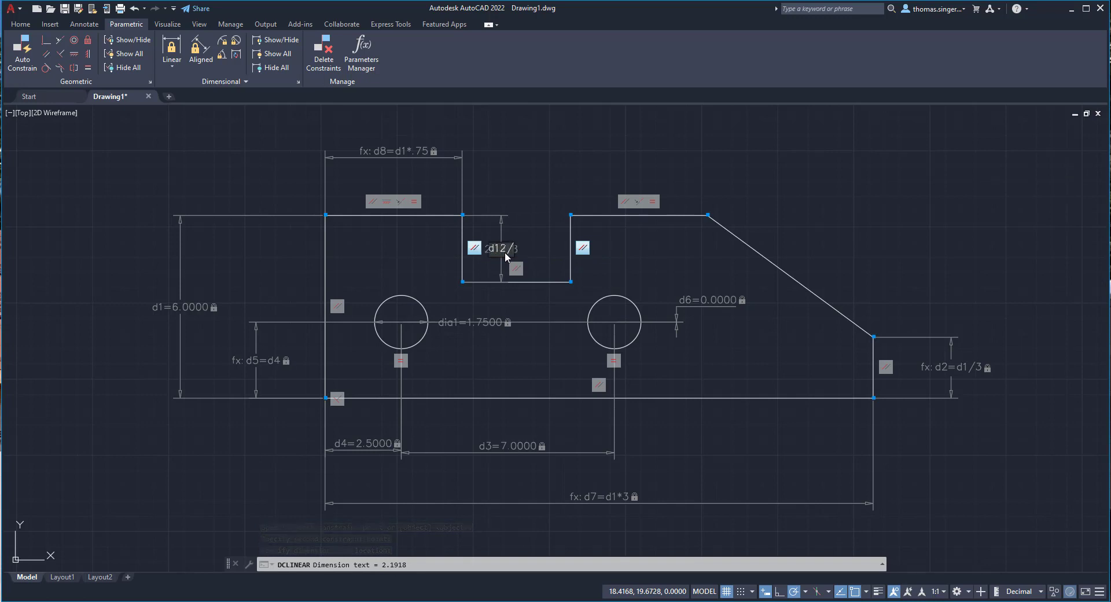
key(BackSpace)
key(BackSpace)
text(/3)
key(Return)
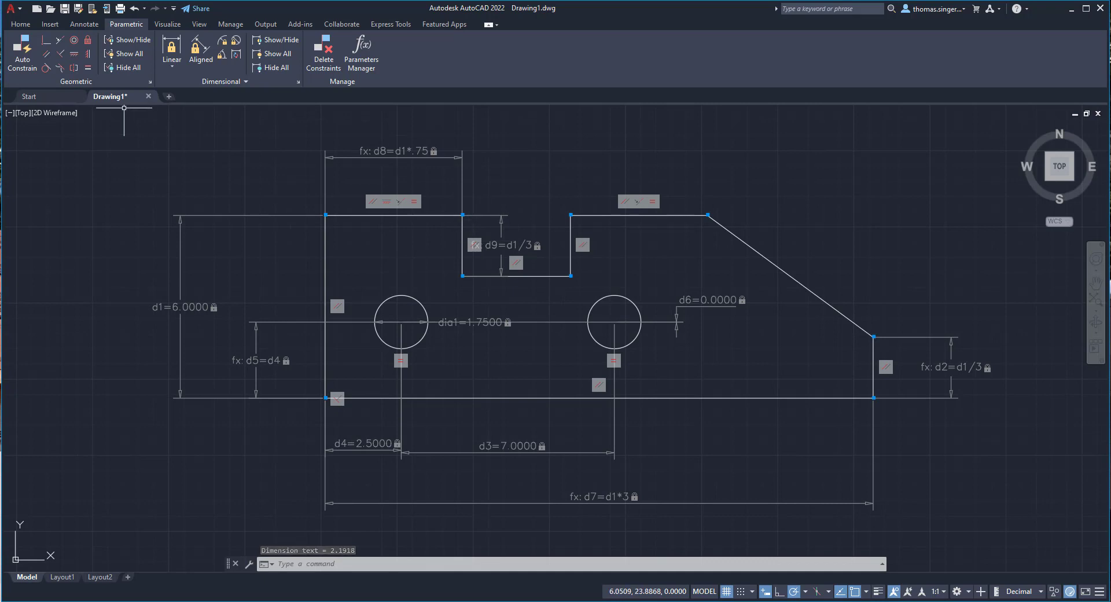
Step: Dimension the notch width between its top corners as d10, equal to d8
click(171, 48)
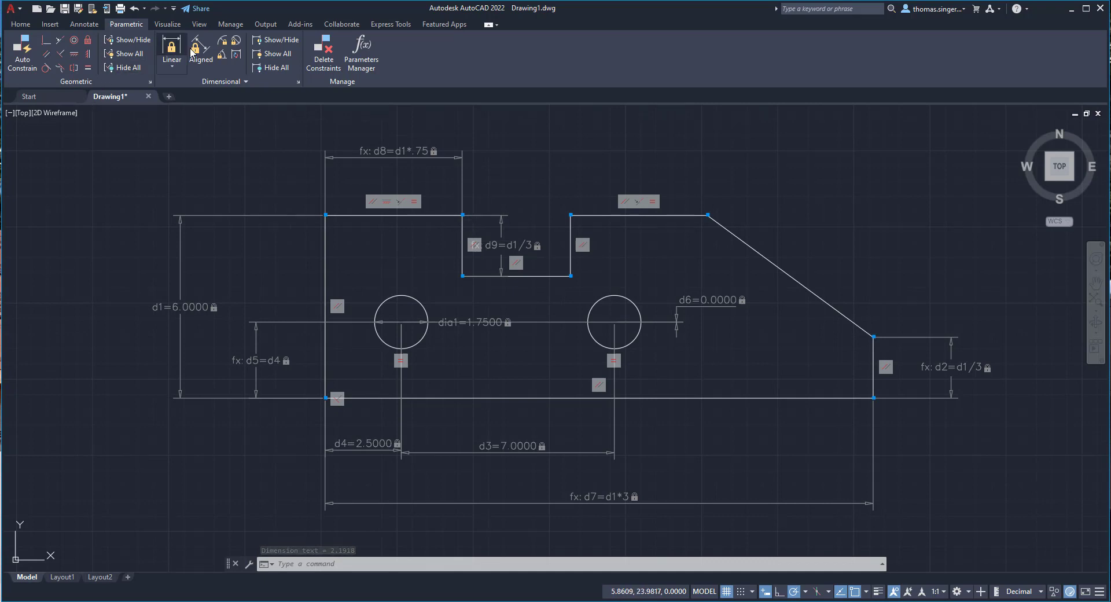
click(462, 215)
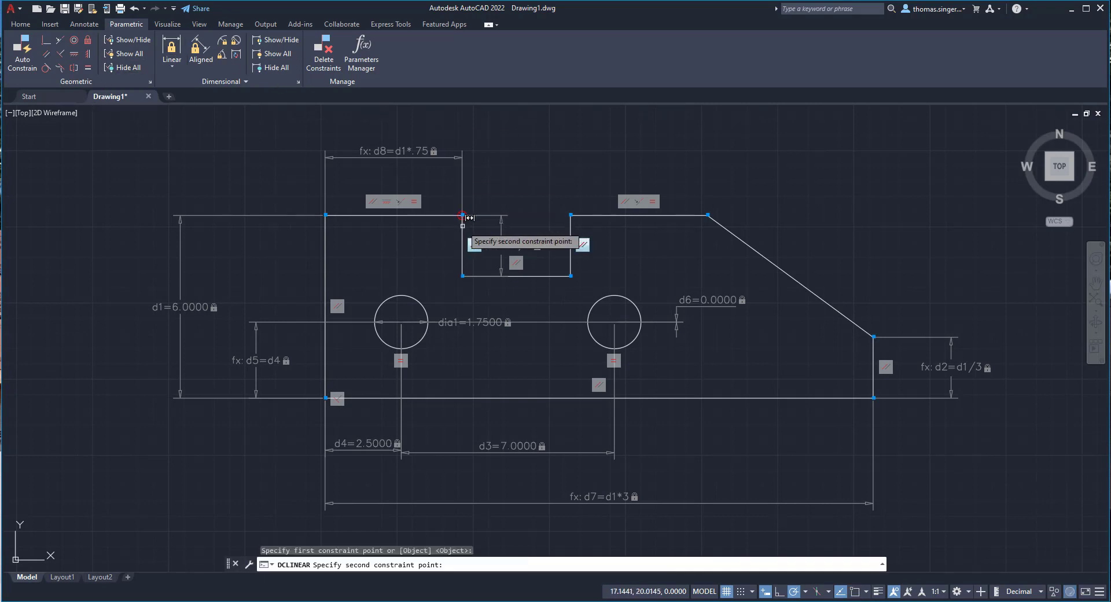
click(572, 216)
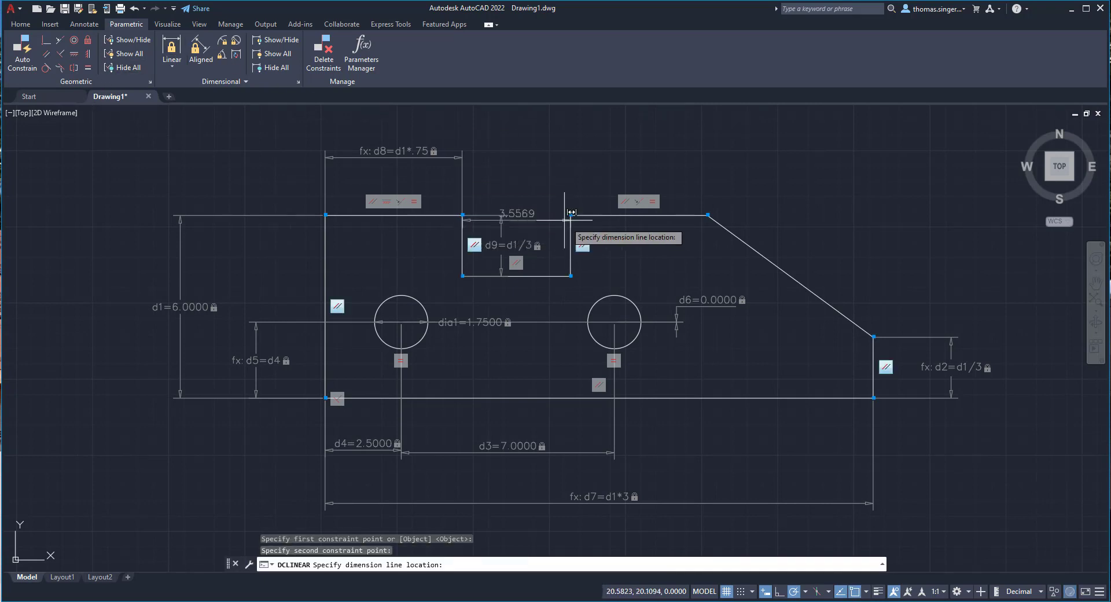
click(466, 157)
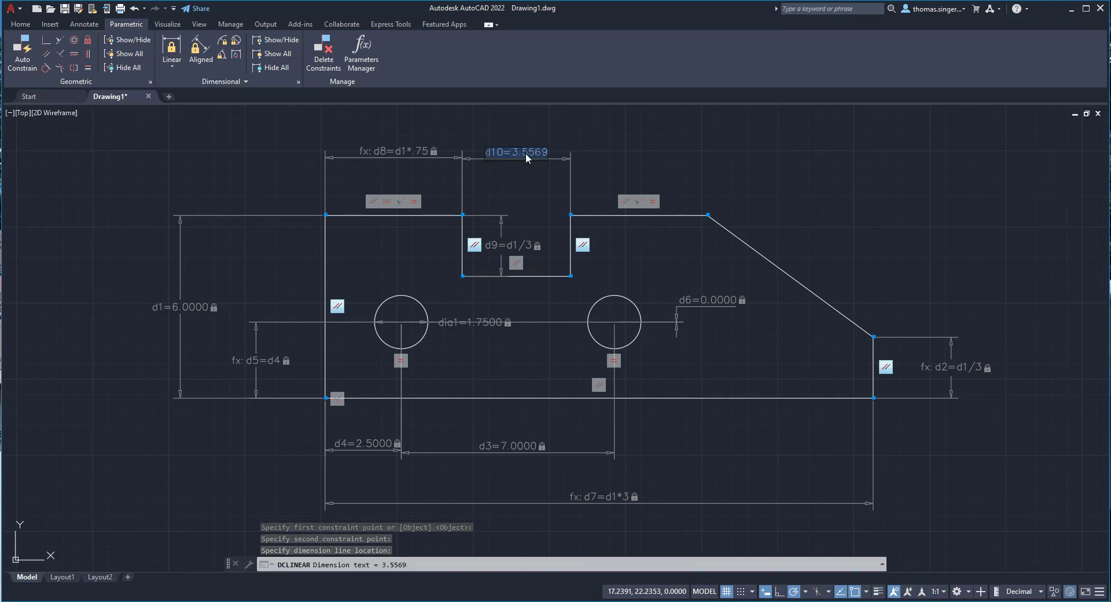
text(3.5569)
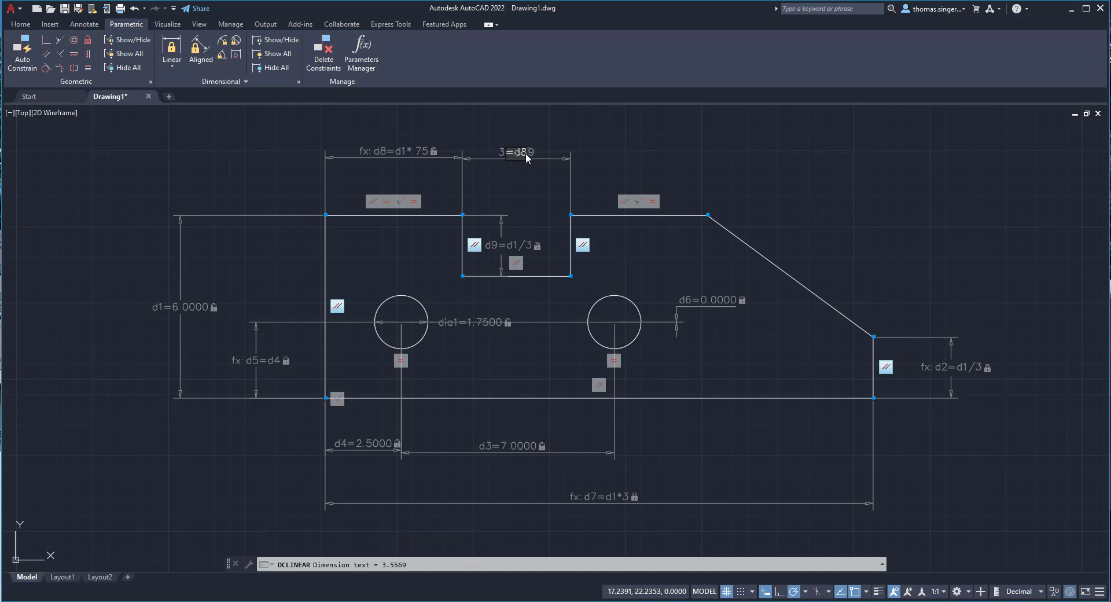
key(Return)
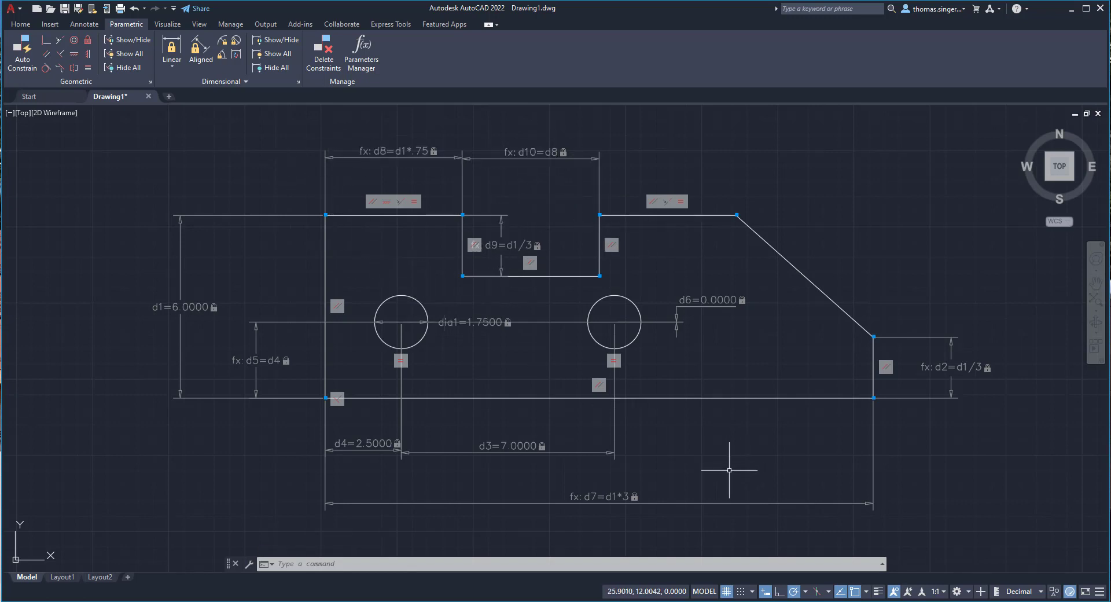
Step: Open the Parameters Manager, sort by expression and value, and select d8, d2 and d4
click(361, 53)
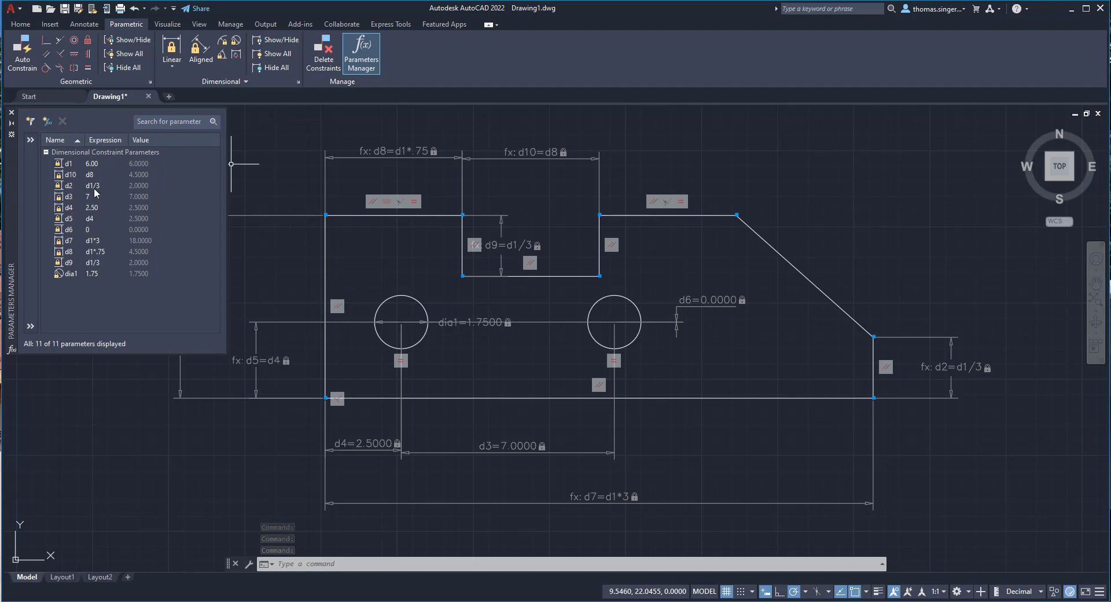
click(112, 145)
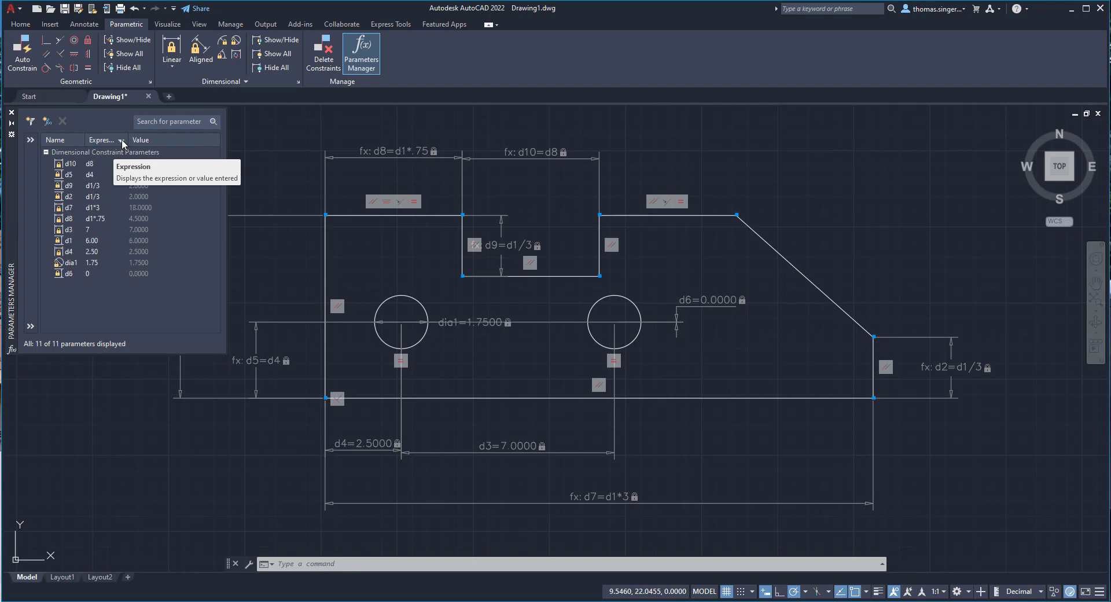
click(123, 144)
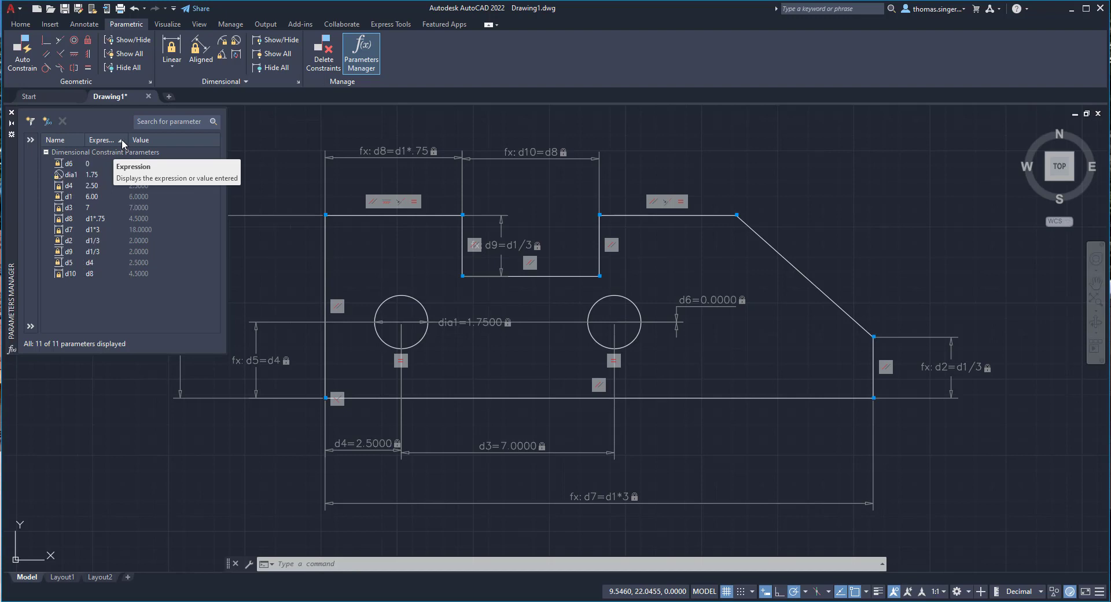
click(153, 144)
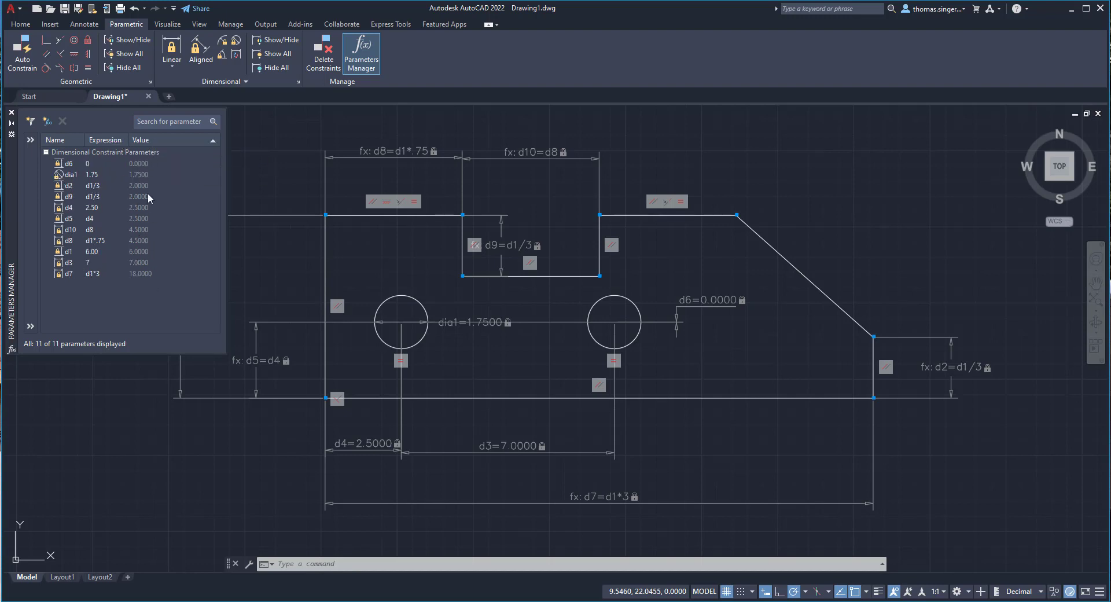
click(101, 245)
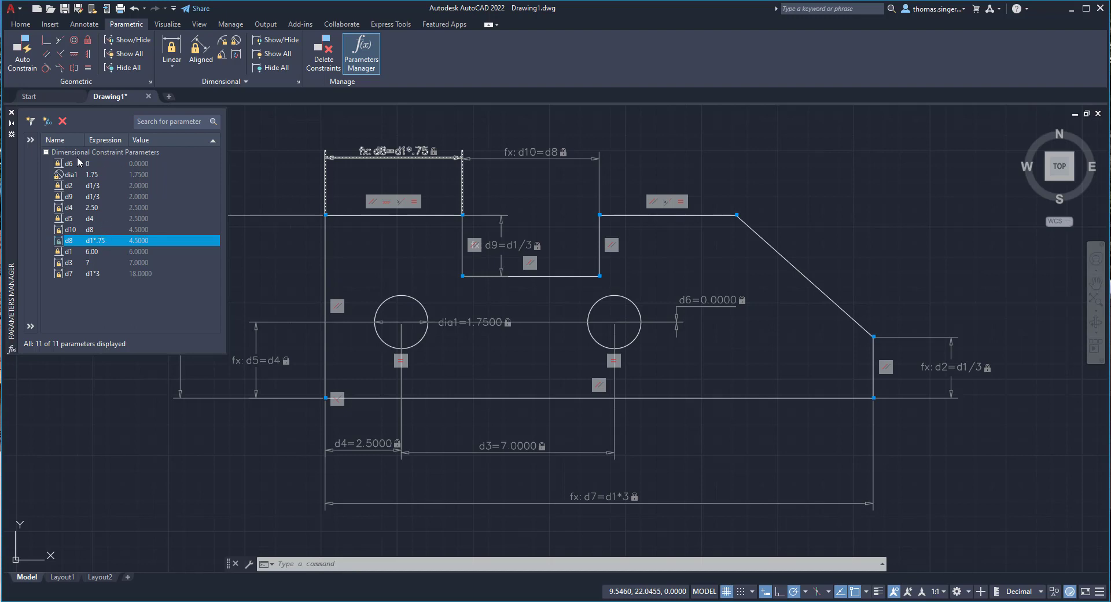
click(71, 188)
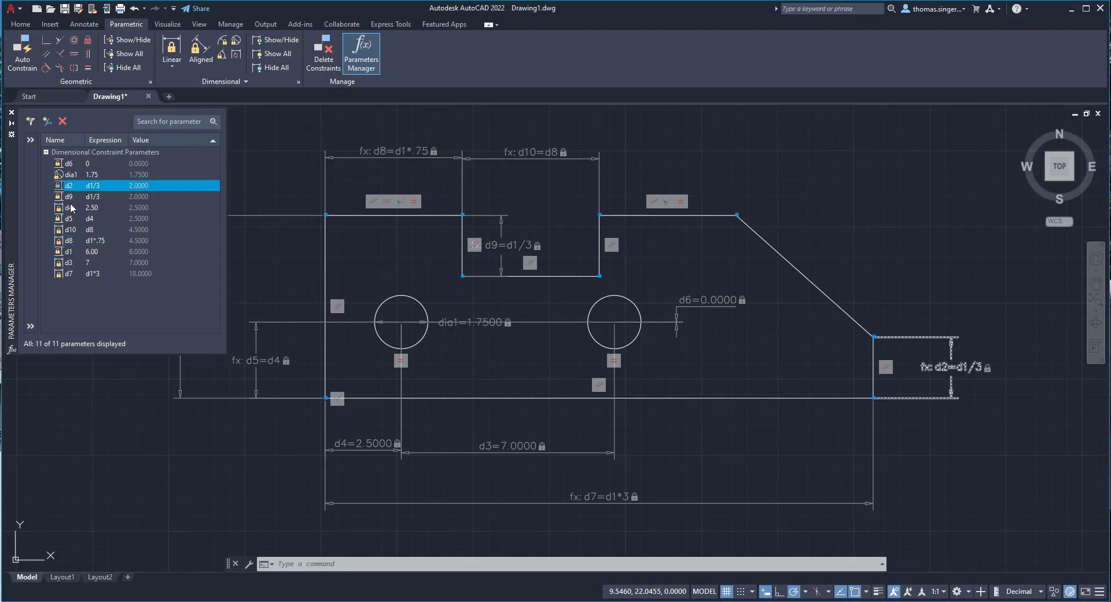
click(71, 207)
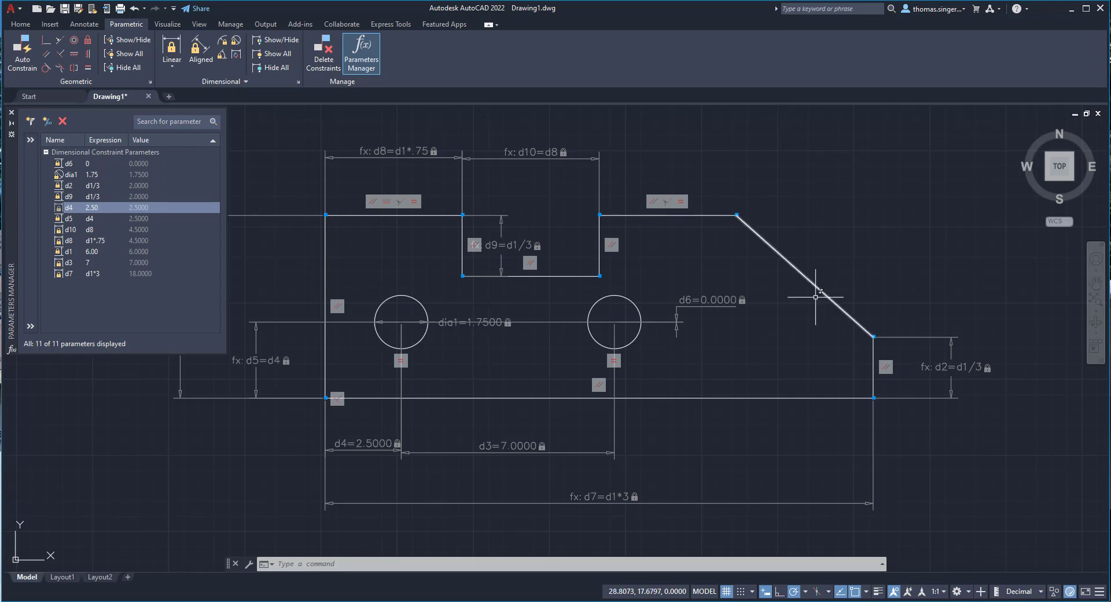
scroll(742, 325, down, 2)
scroll(741, 322, up, 3)
scroll(741, 322, down, 3)
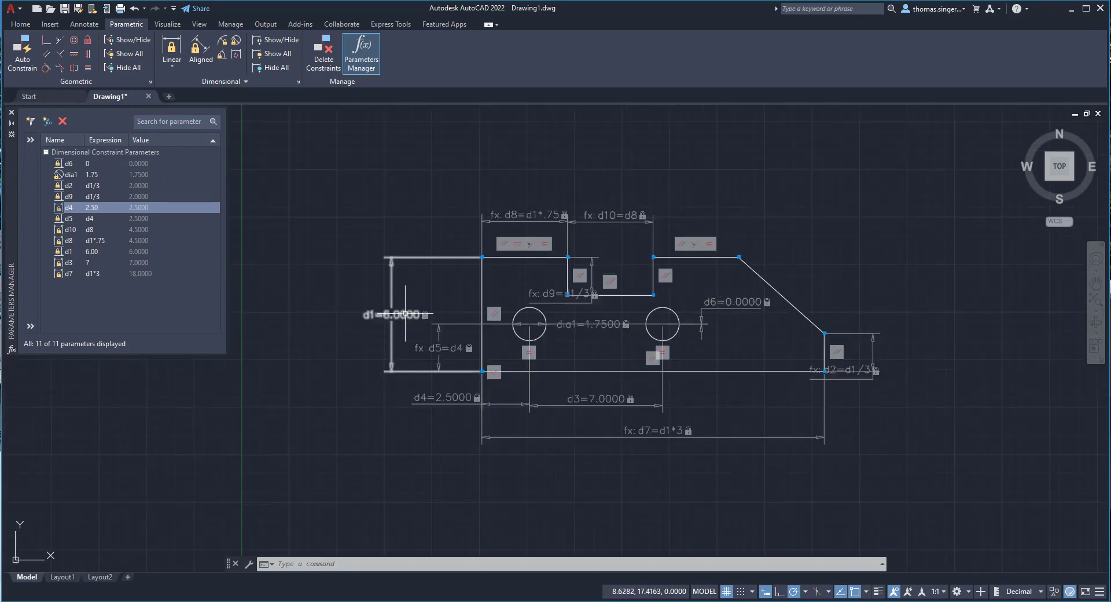
click(398, 313)
double_click(399, 314)
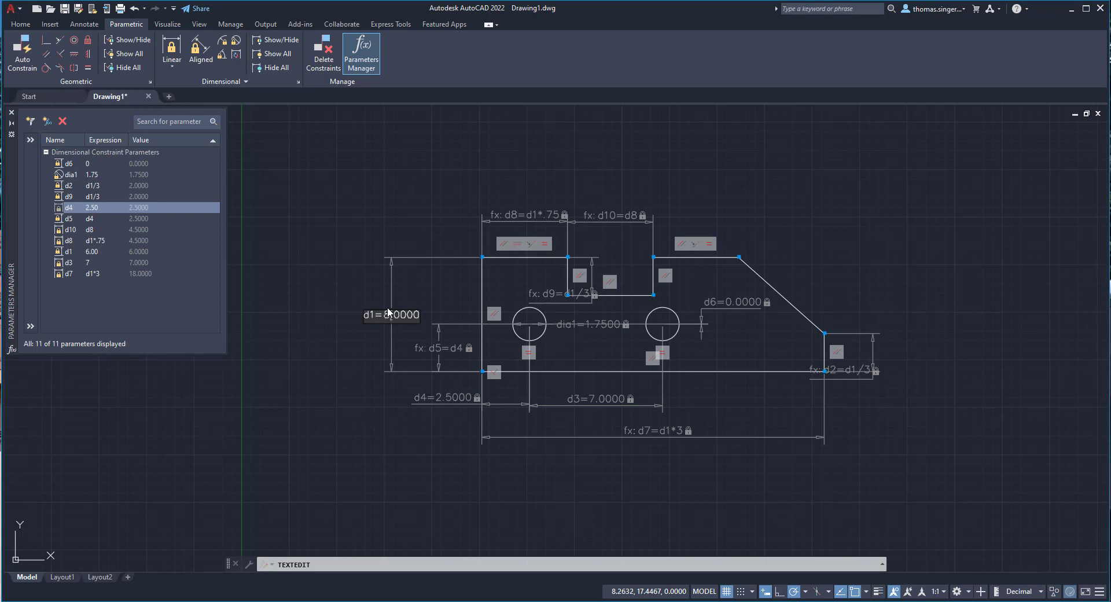
text(8)
key(Return)
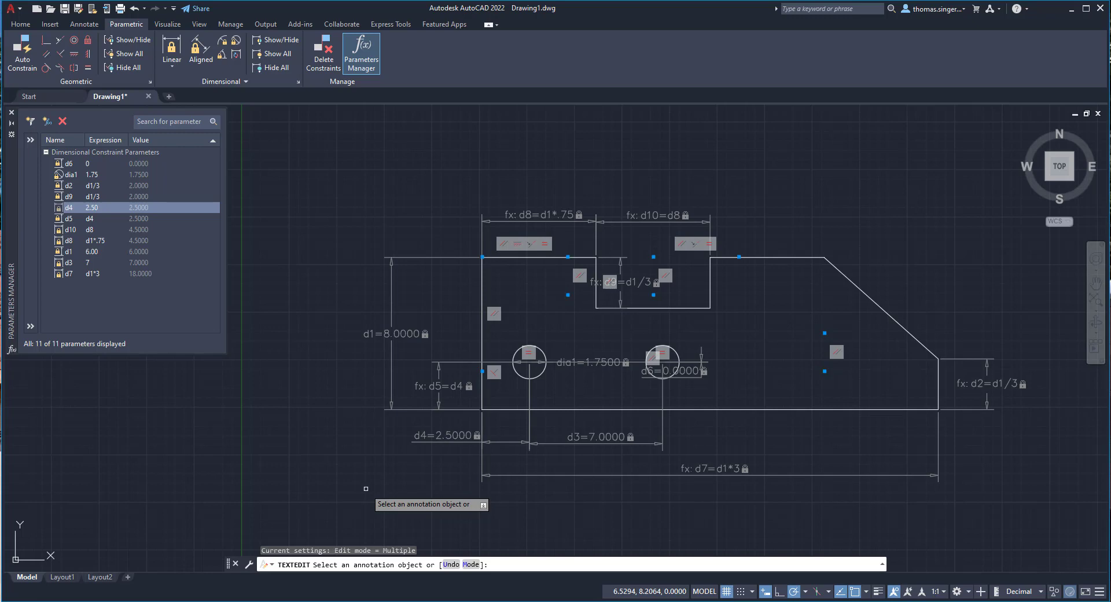
click(389, 338)
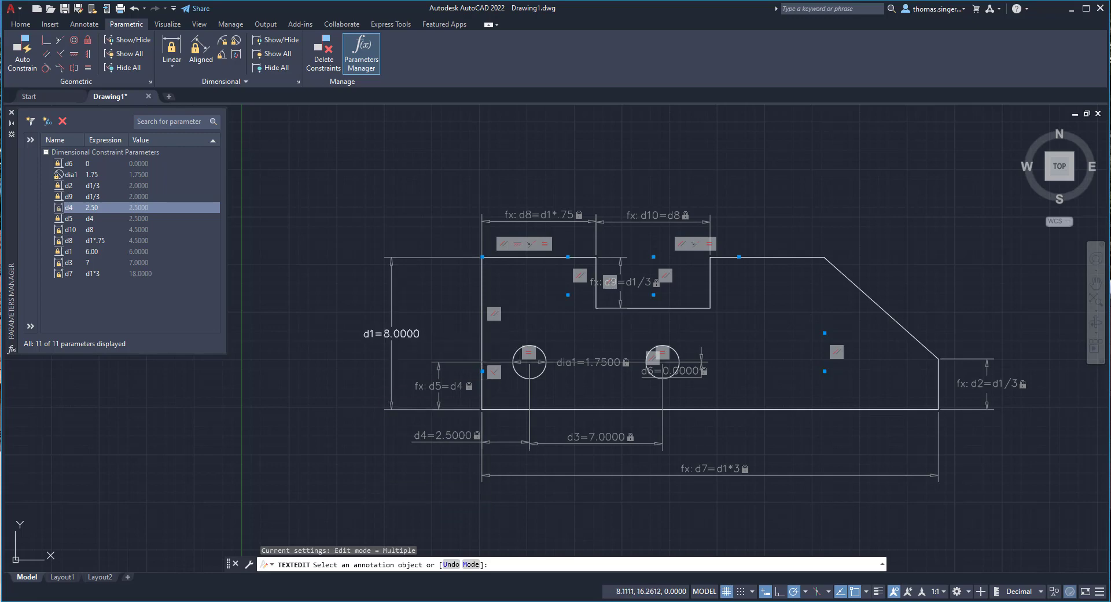
click(389, 338)
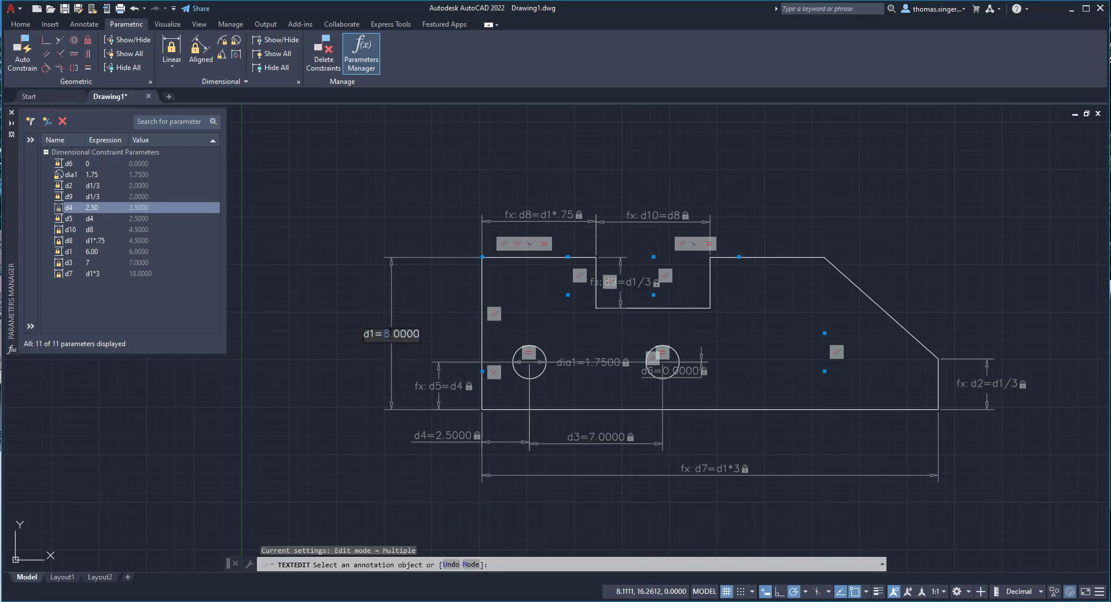
key(Return)
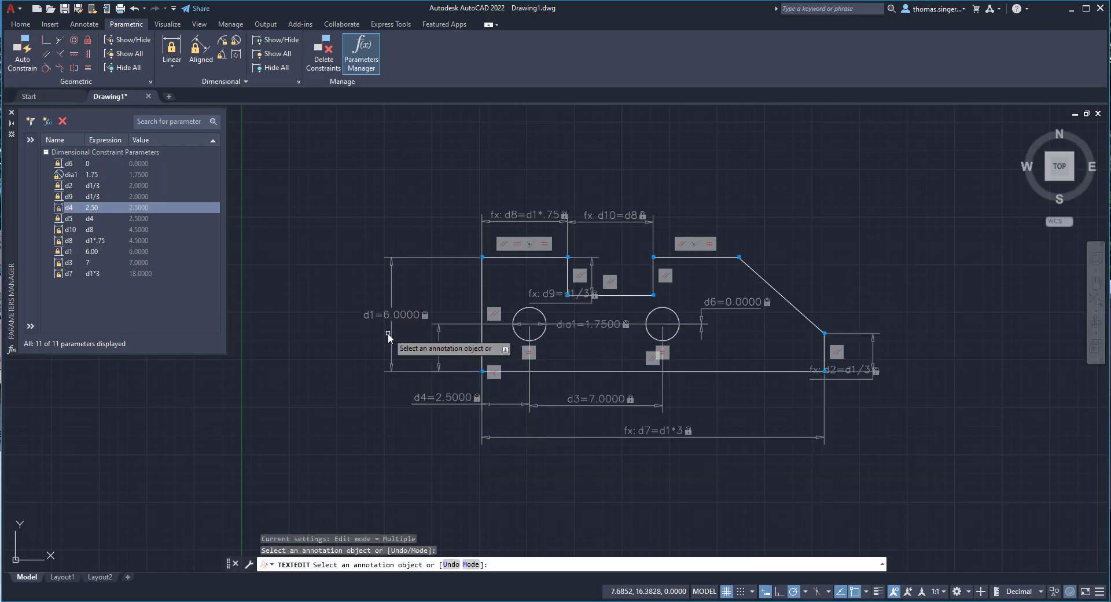